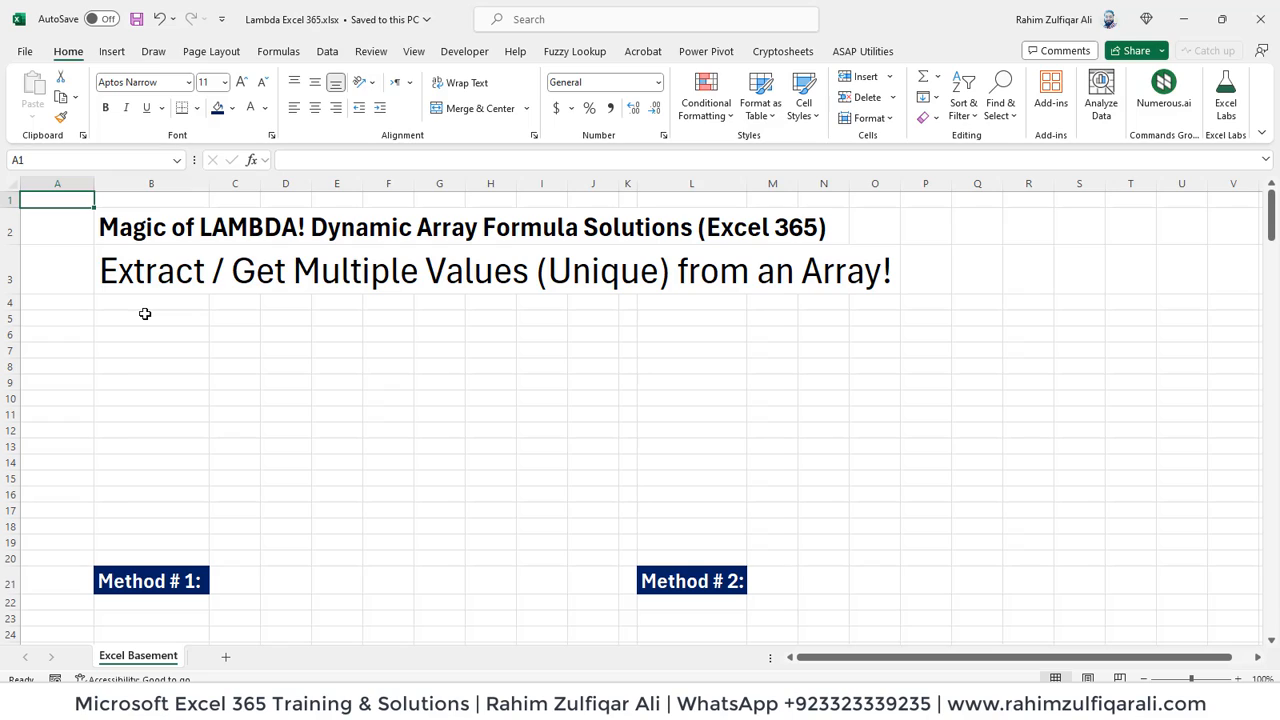
- Examine the Excel Basement sheet in column B, from the title area past Method # 1 down to the end of the data
key(Down)
key(Down)
key(Down)
key(Down)
key(Down)
key(Down)
key(Down)
key(Right)
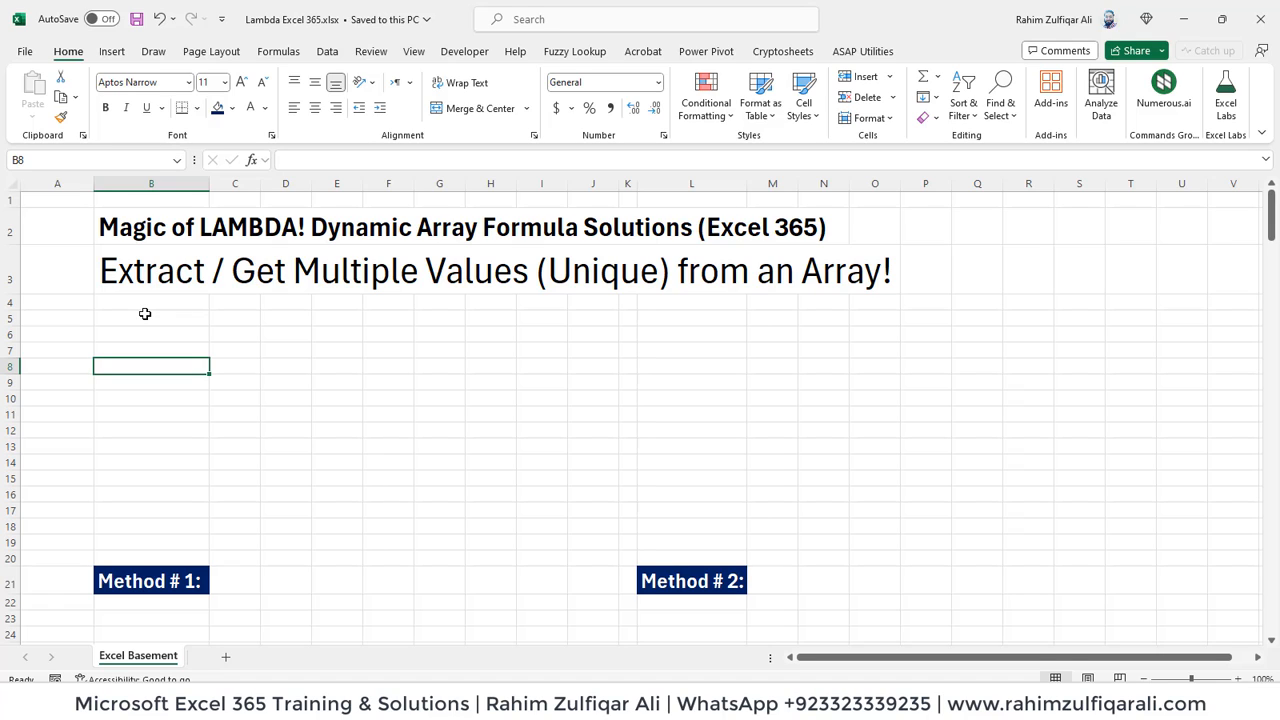
key(Down)
key(Down)
key(Down)
key(Down)
key(Down)
key(Down)
key(Down)
key(Down)
key(Down)
key(Down)
key(Down)
key(Down)
key(Down)
key(Down)
key(Down)
key(Down)
key(Down)
key(Down)
key(Down)
key(Down)
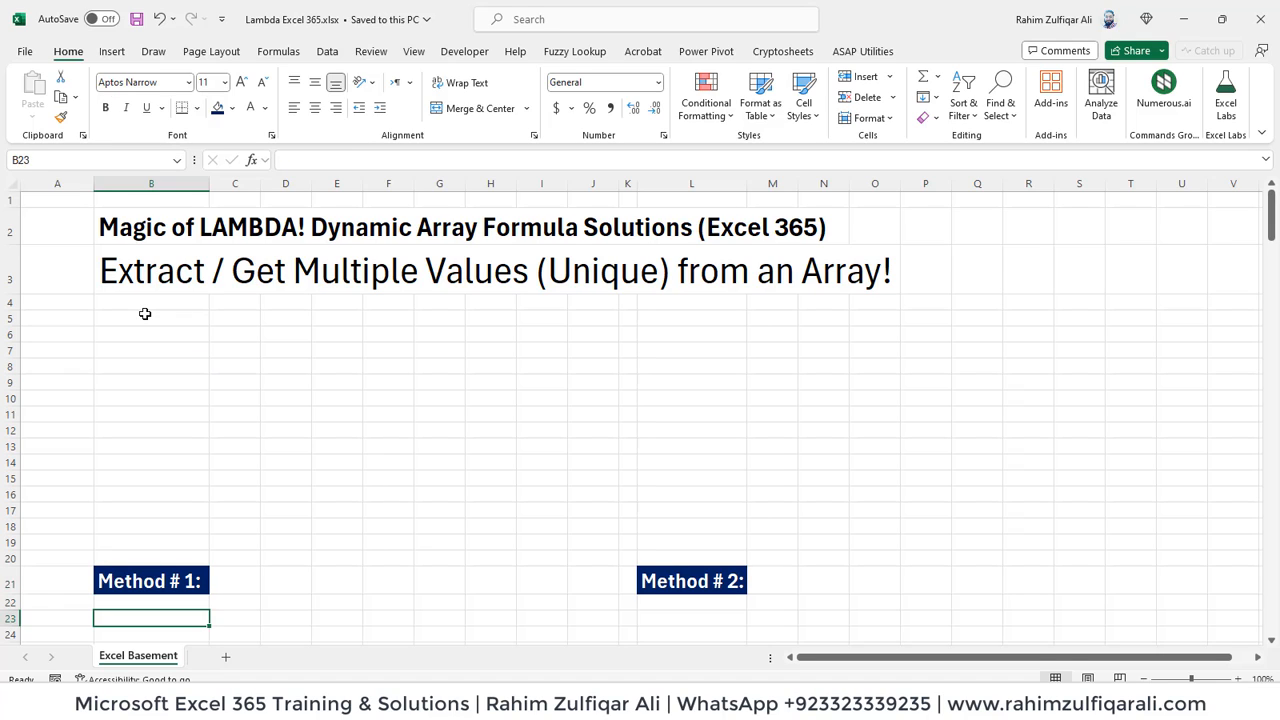
key(Down)
key(Down)
key(Down)
key(Down)
key(Down)
key(Down)
key(Down)
key(Down)
key(Down)
key(Down)
key(Down)
key(Down)
key(Down)
key(Down)
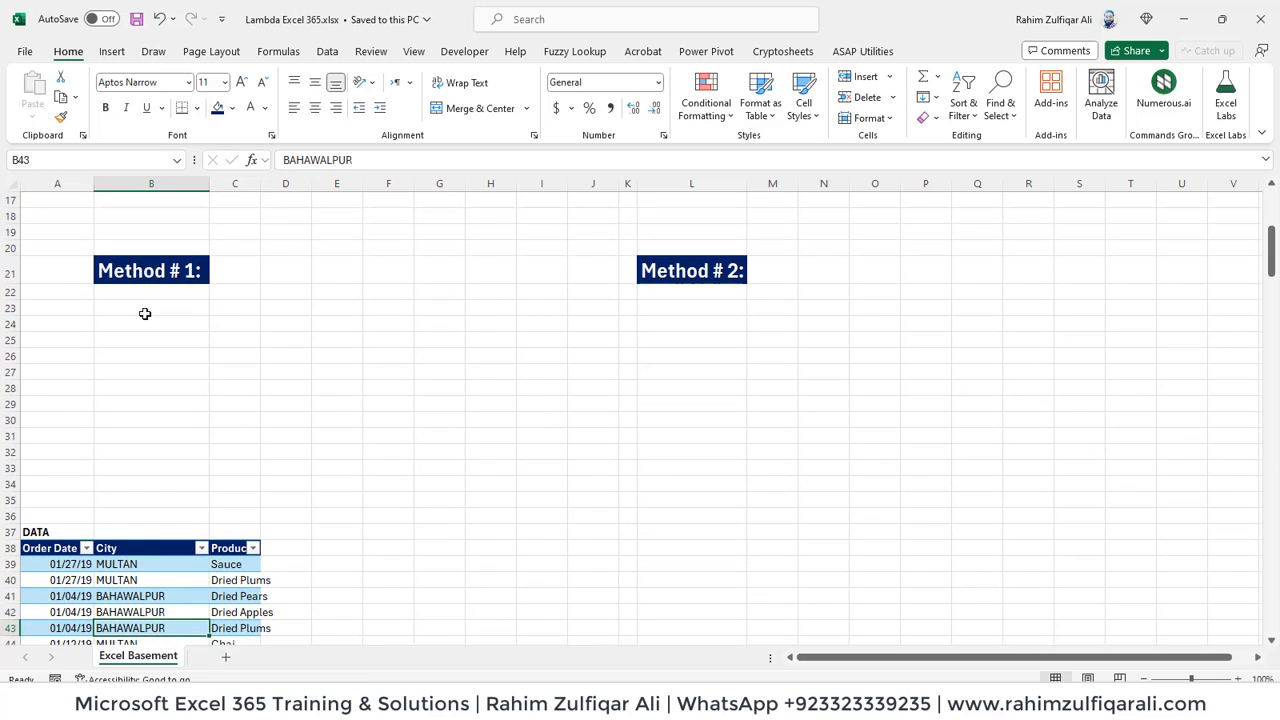
key(Down)
key(Down)
key(Down)
key(Down)
key(Down)
key(Down)
key(Down)
key(Down)
key(Down)
key(Down)
key(Down)
key(Down)
key(Down)
key(Down)
key(Down)
key(Down)
key(Down)
key(Down)
key(Down)
key(Down)
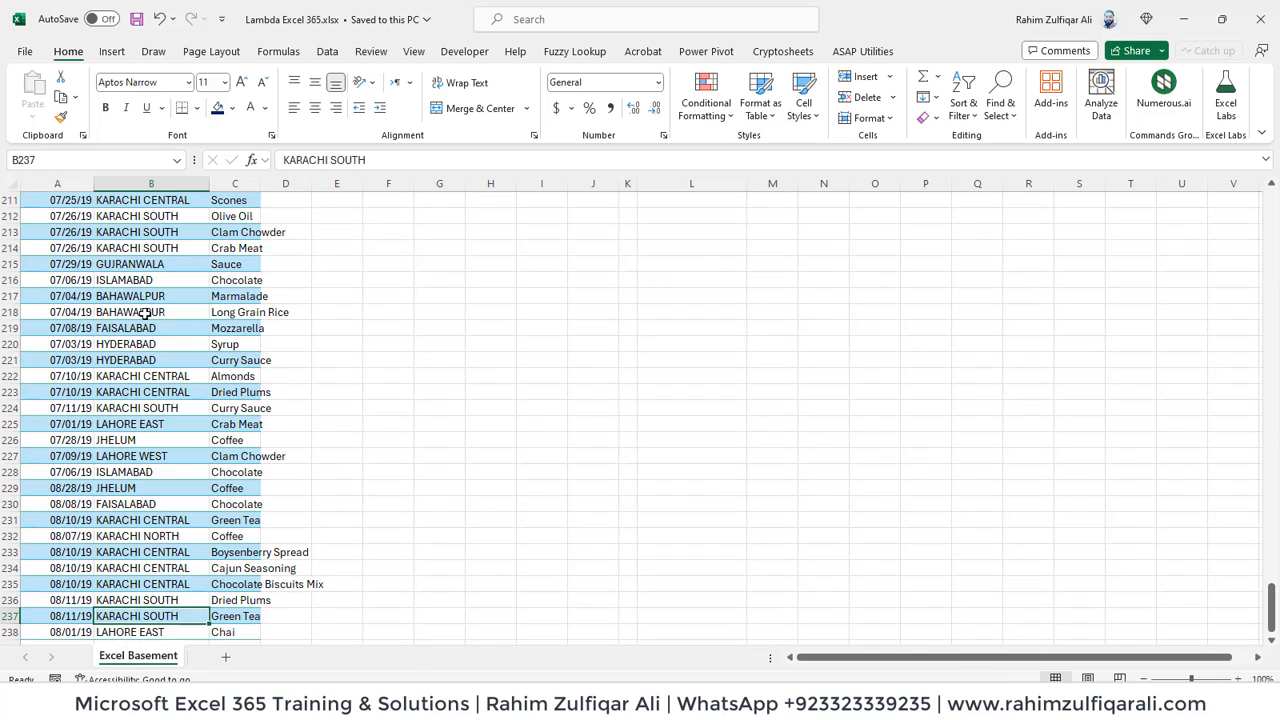
- Examine the order date, city and product entries in the first rows of the data, including the repeated BAHAWALPUR rows
key(ctrl+Up)
key(Down)
key(Up)
key(Up)
key(Down)
key(Down)
key(Left)
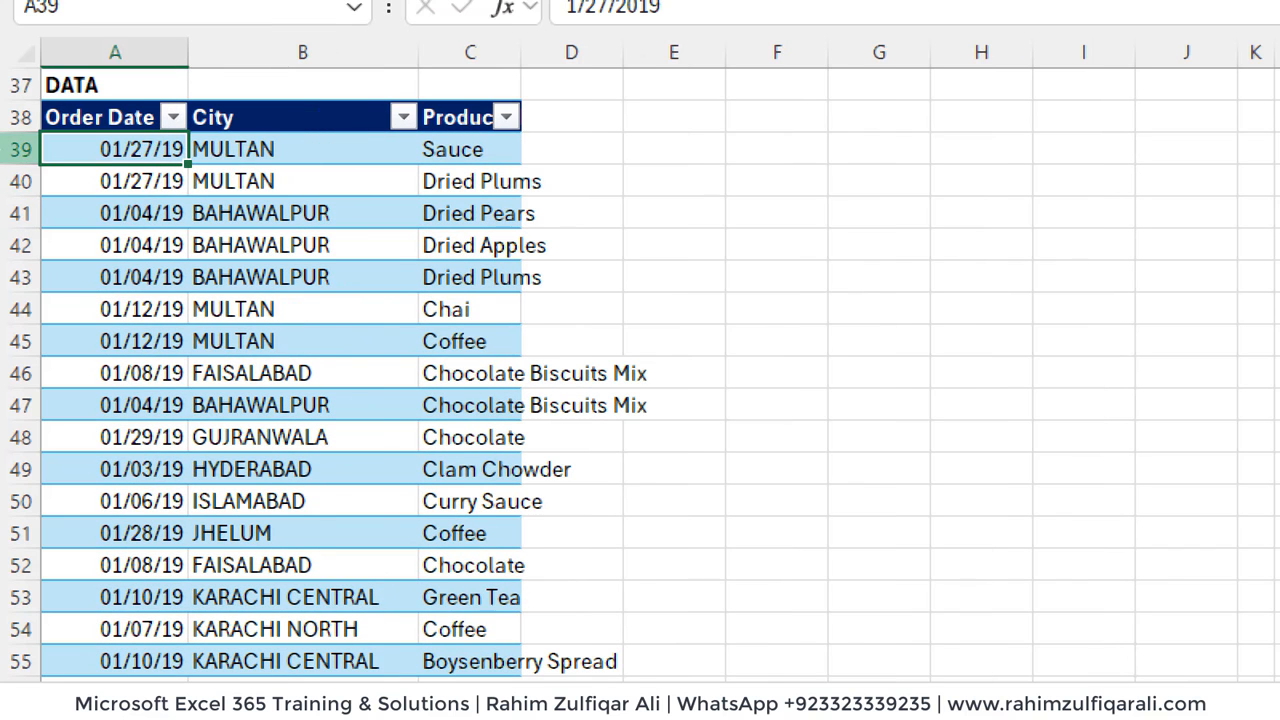
click(327, 278)
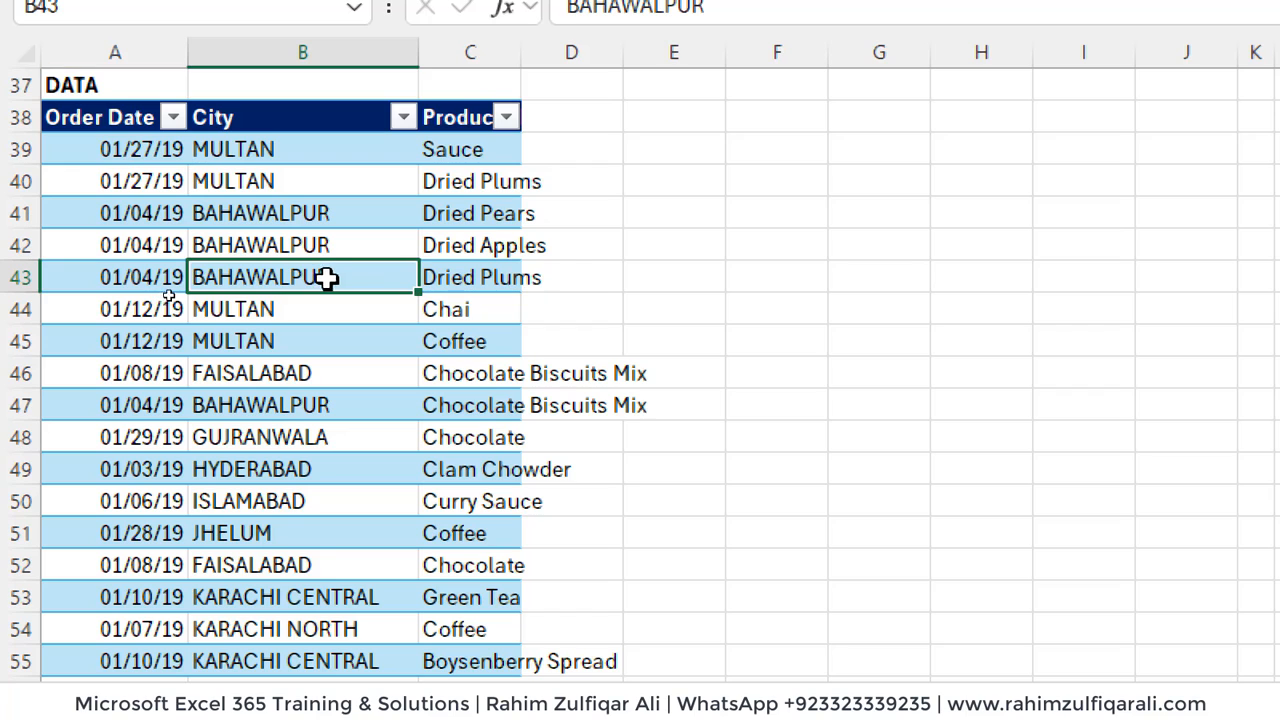
click(505, 243)
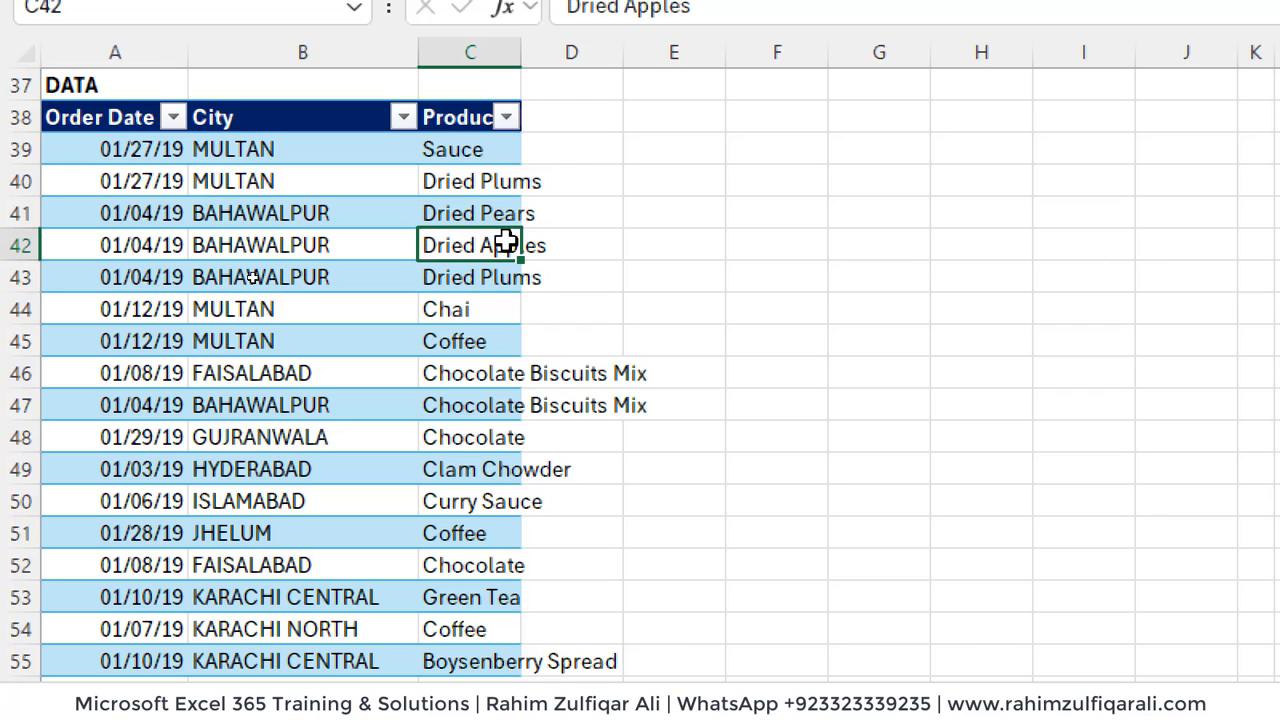
key(Left)
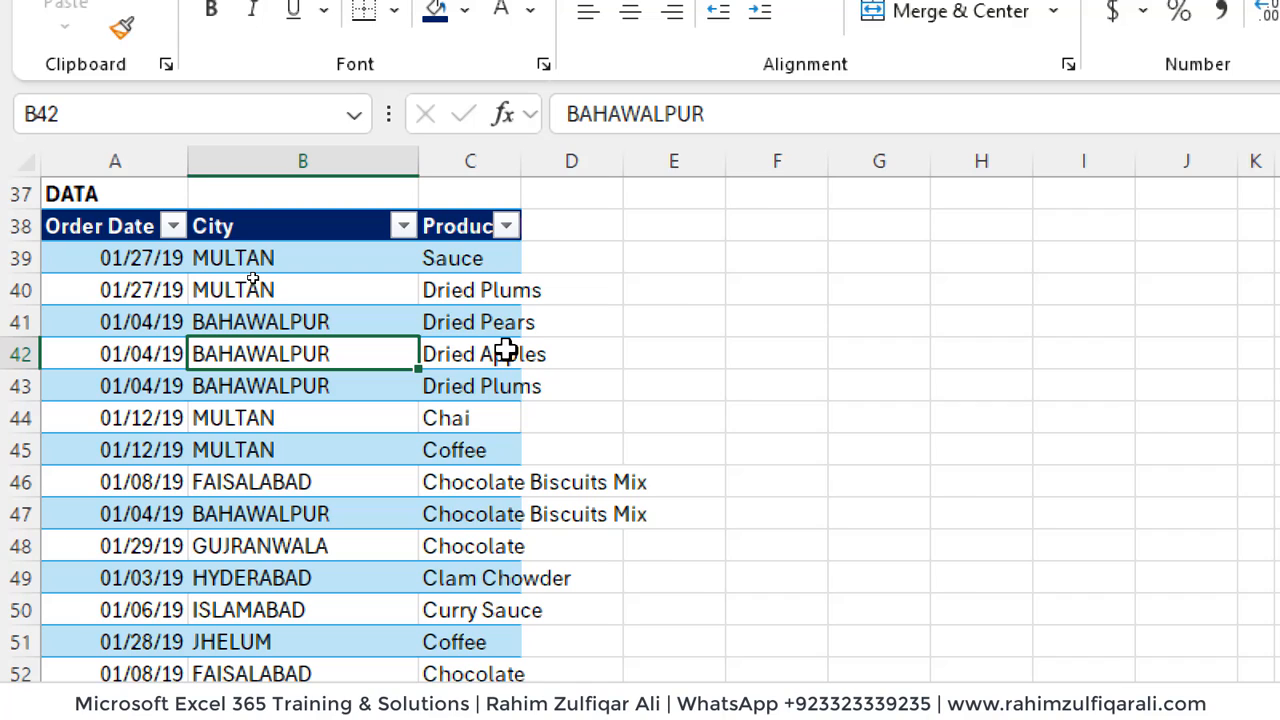
click(279, 321)
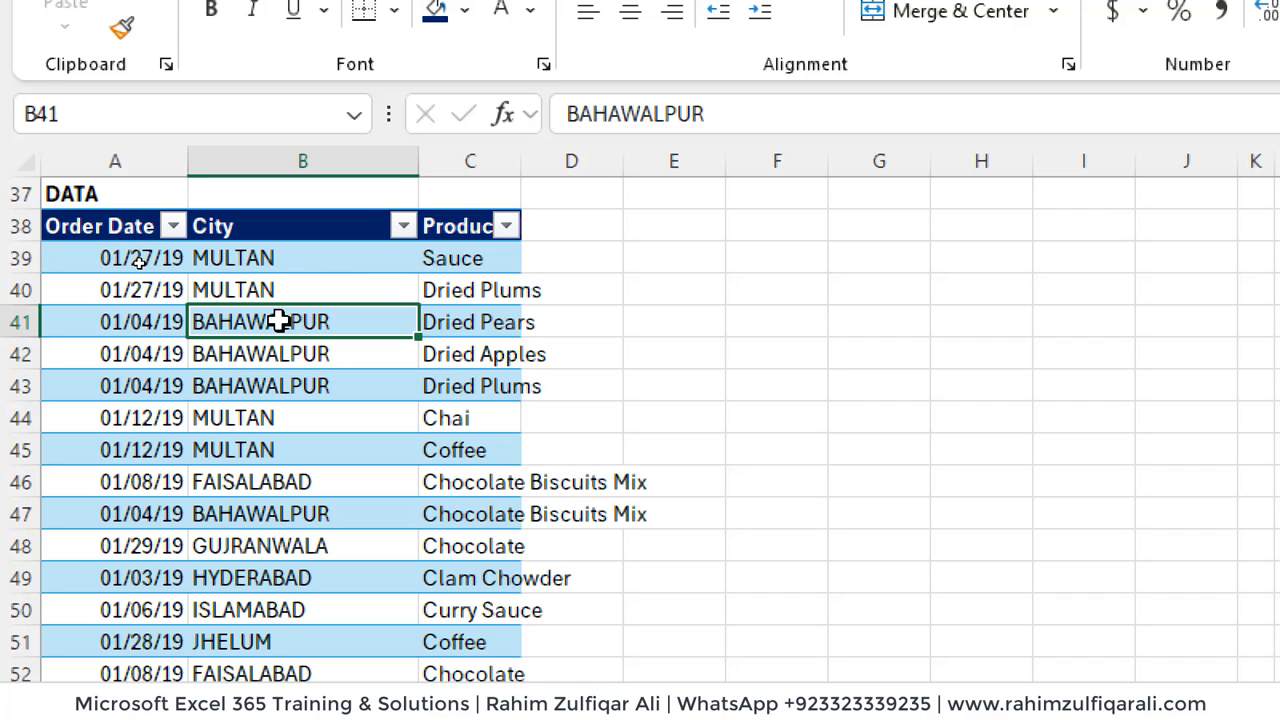
click(484, 323)
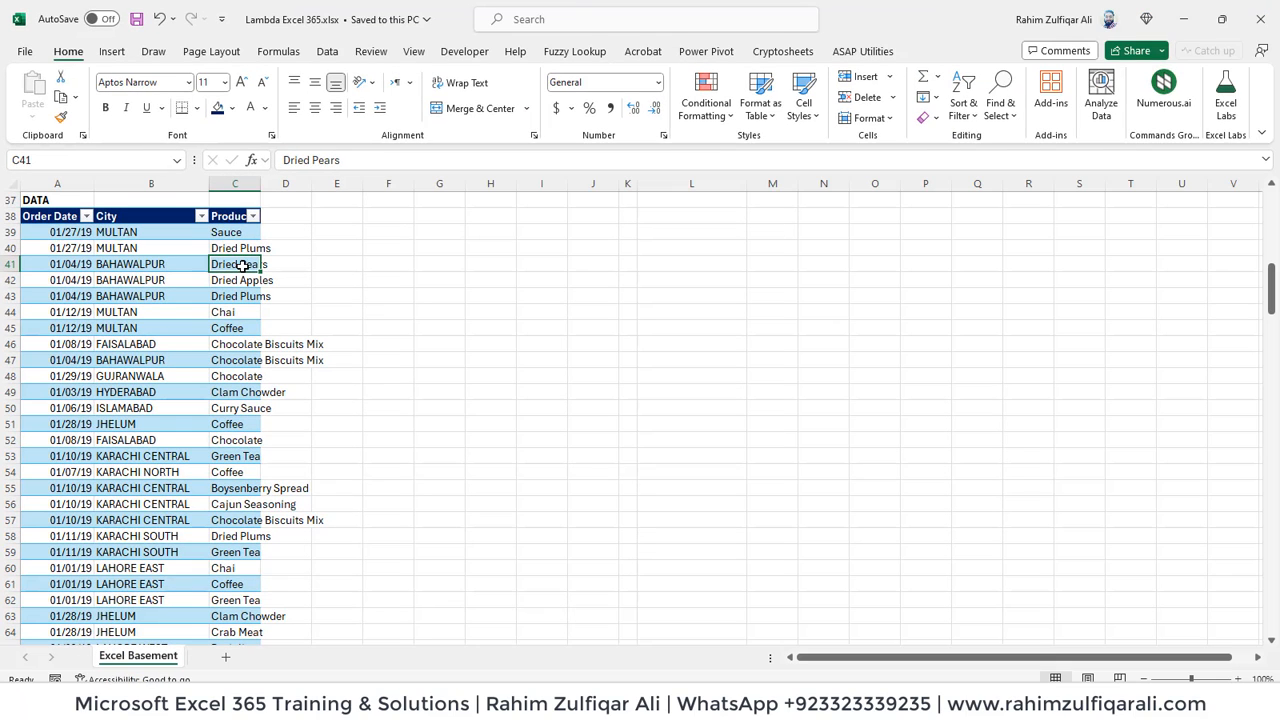
key(ctrl+Home)
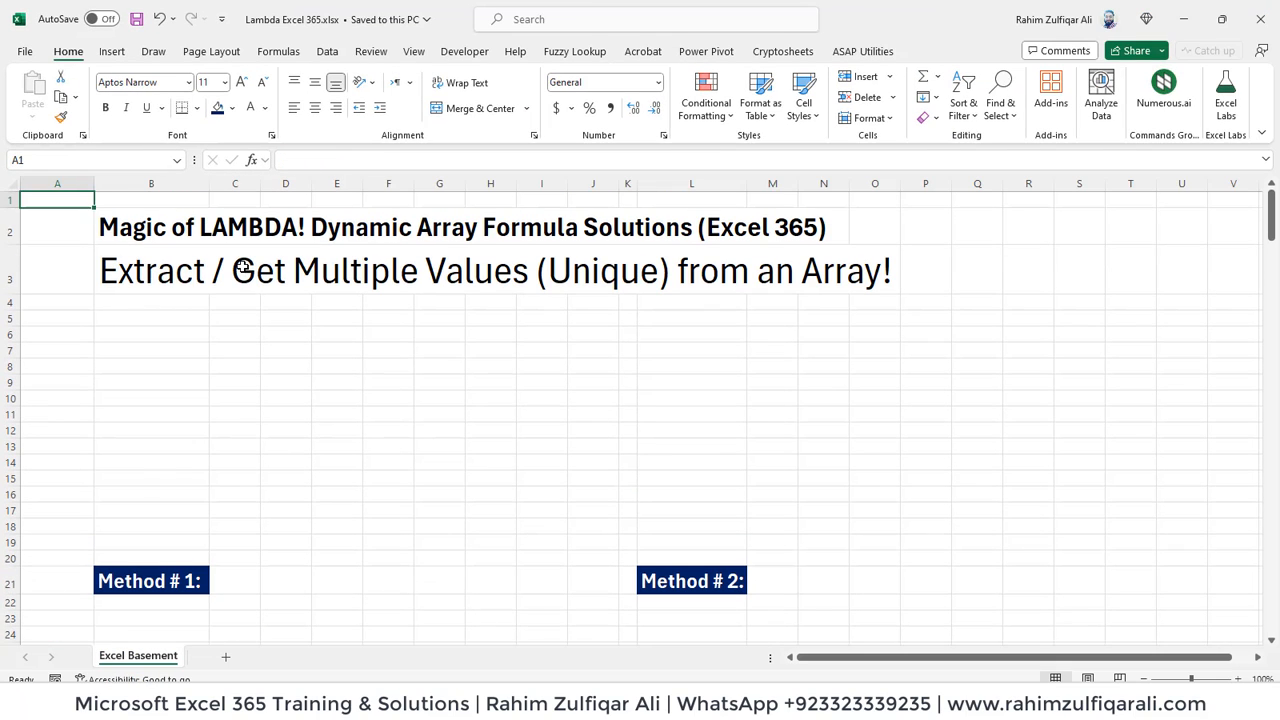
key(Right)
key(Down)
key(Down)
key(Down)
key(Down)
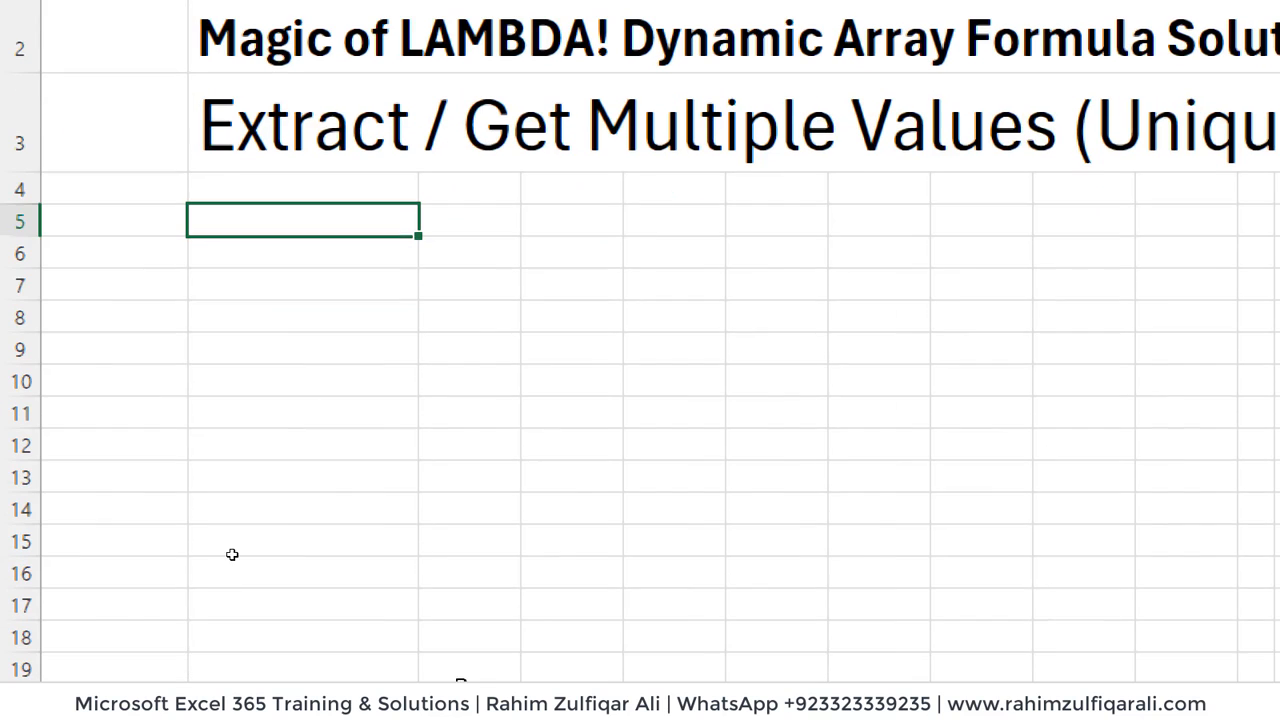
text(=)
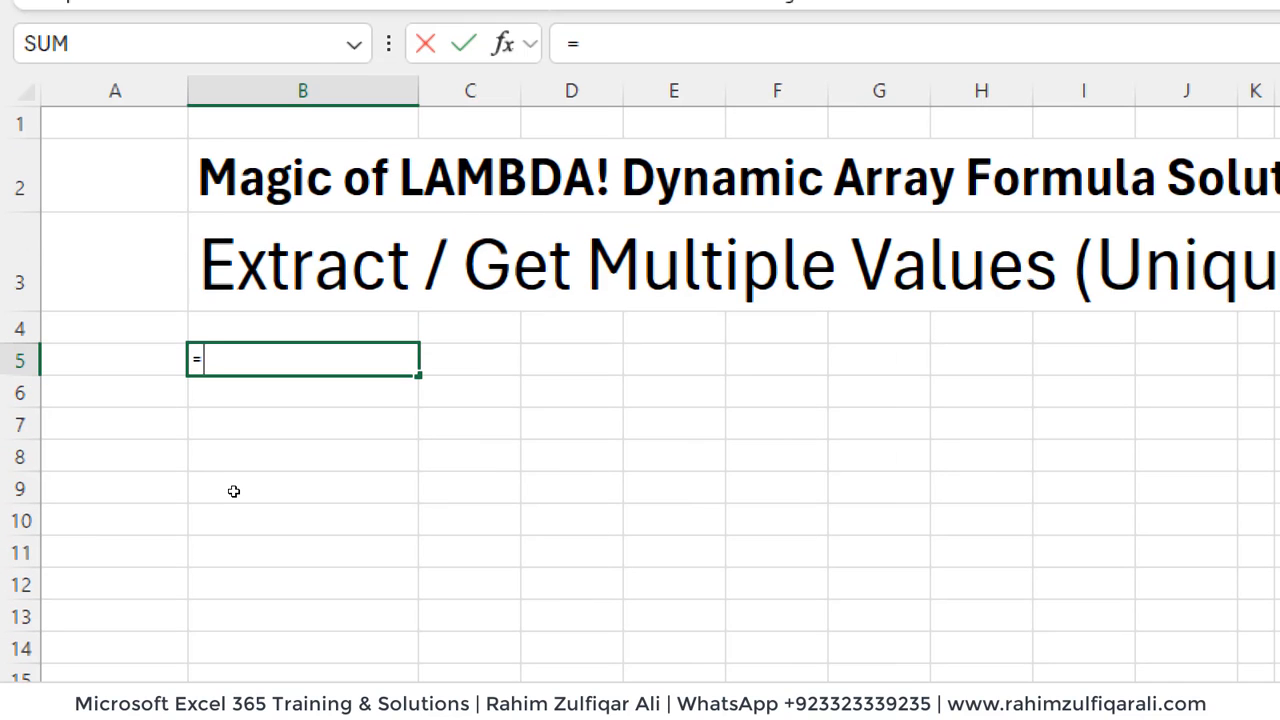
text(GROUP)
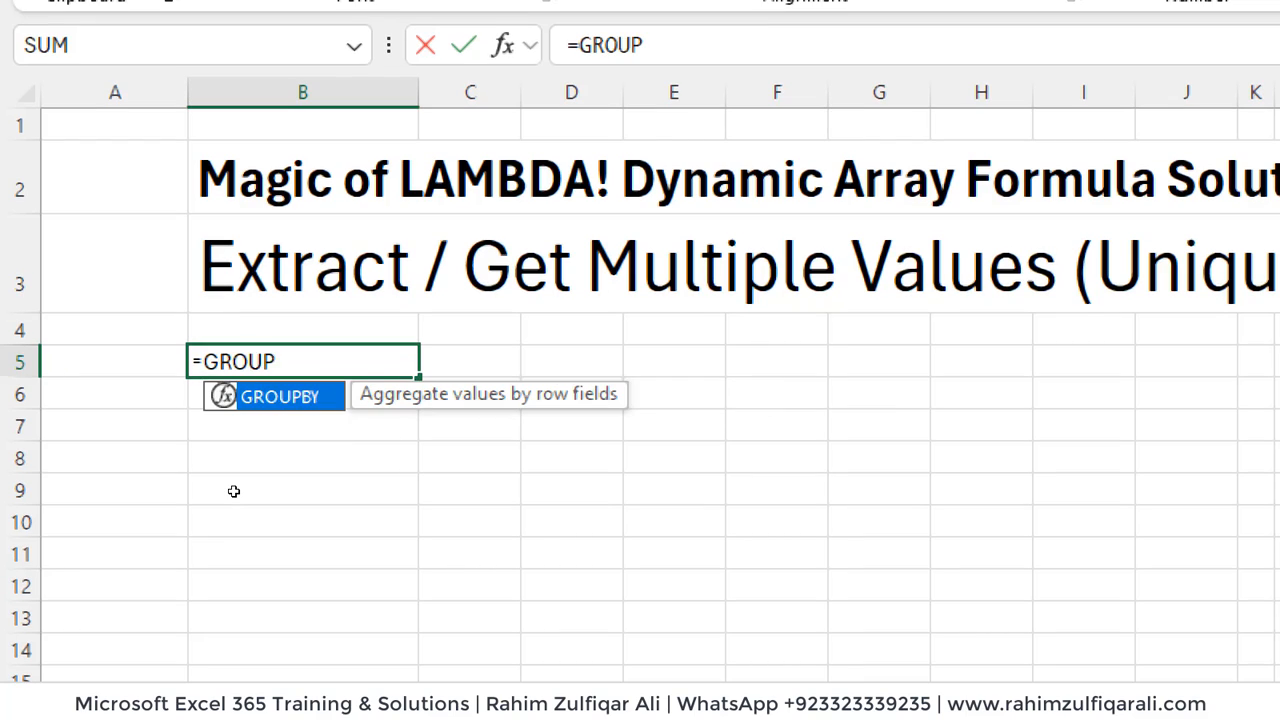
key(Tab)
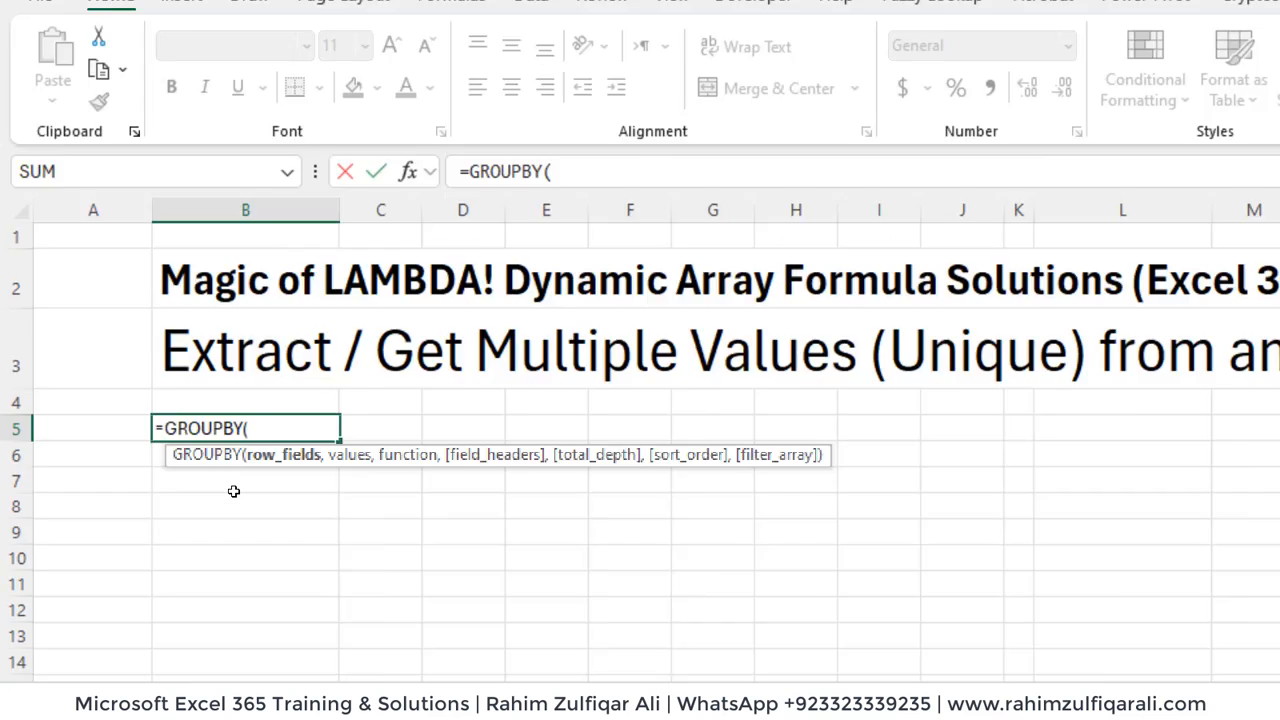
key(Escape)
- Convert the data range A38:C238 under the DATA label into a table with headers
key(Down)
key(Down)
key(Down)
key(Down)
key(Down)
key(Down)
key(Down)
key(Down)
key(Down)
key(Down)
key(Down)
key(Down)
key(Down)
key(Down)
key(Down)
key(Down)
key(Down)
key(Down)
key(Down)
key(Down)
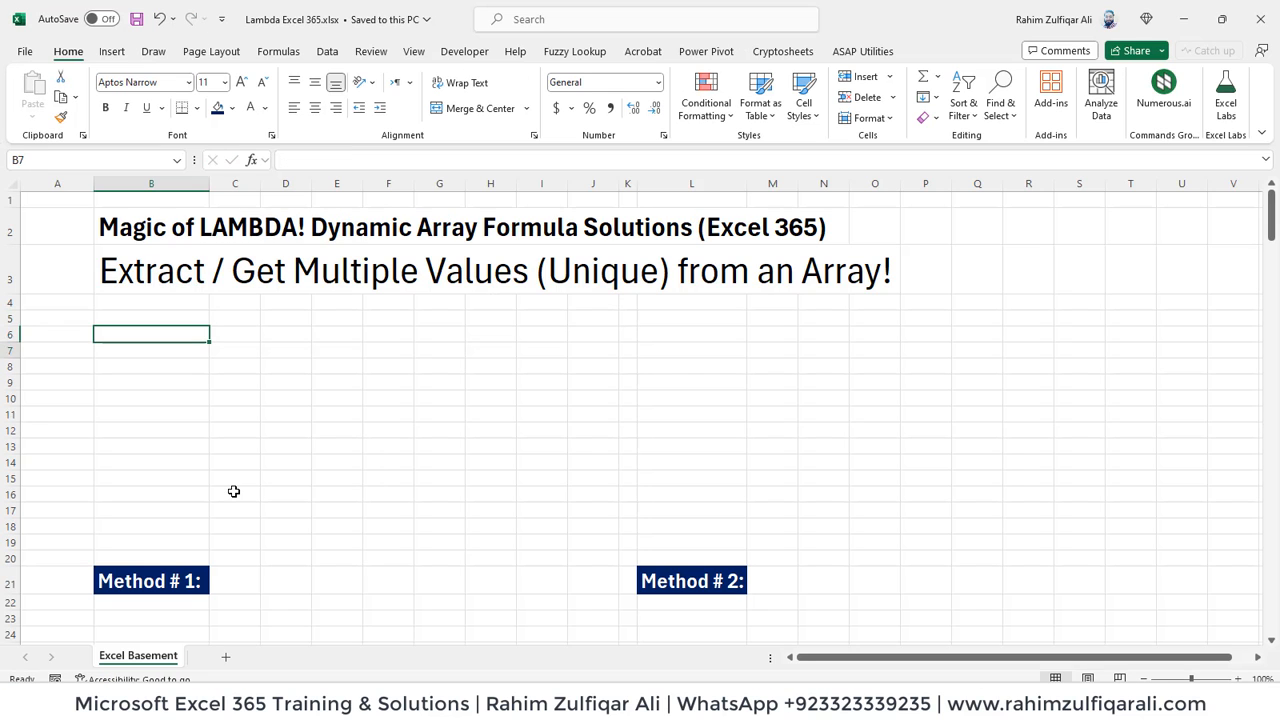
key(Left)
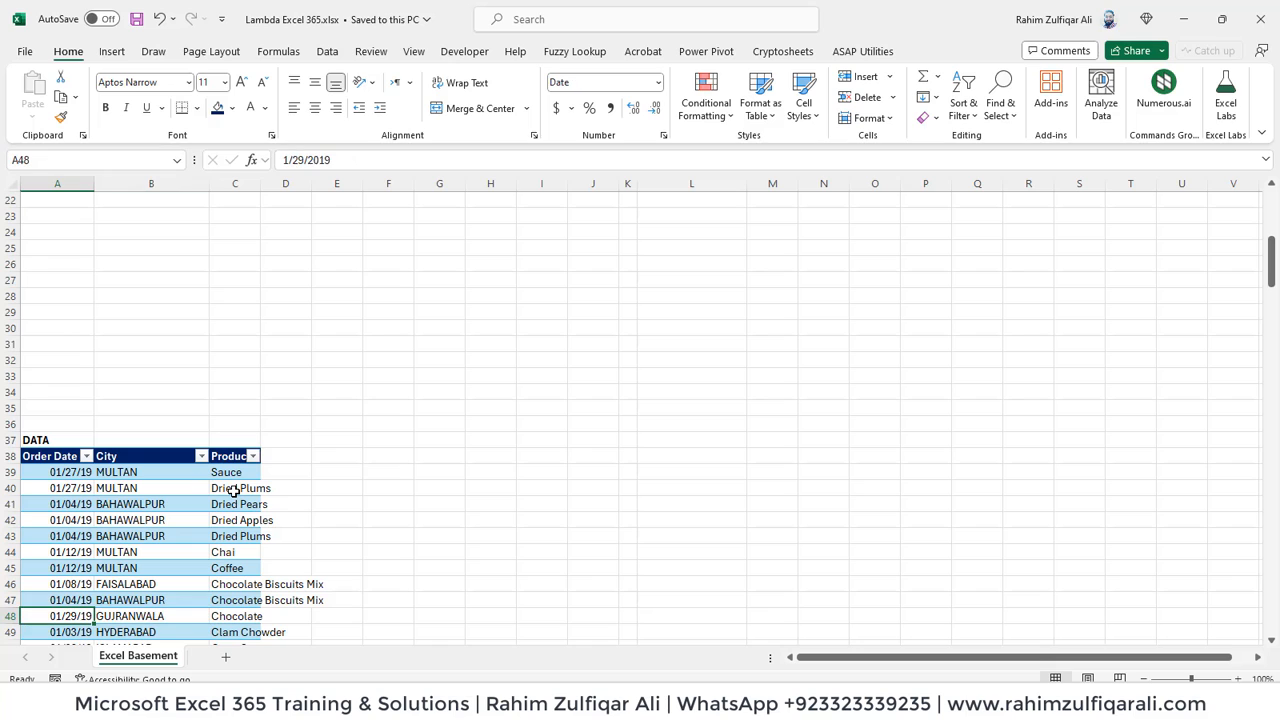
key(ctrl+Up)
key(Down)
key(ctrl+shift+Down)
key(ctrl+shift+Right)
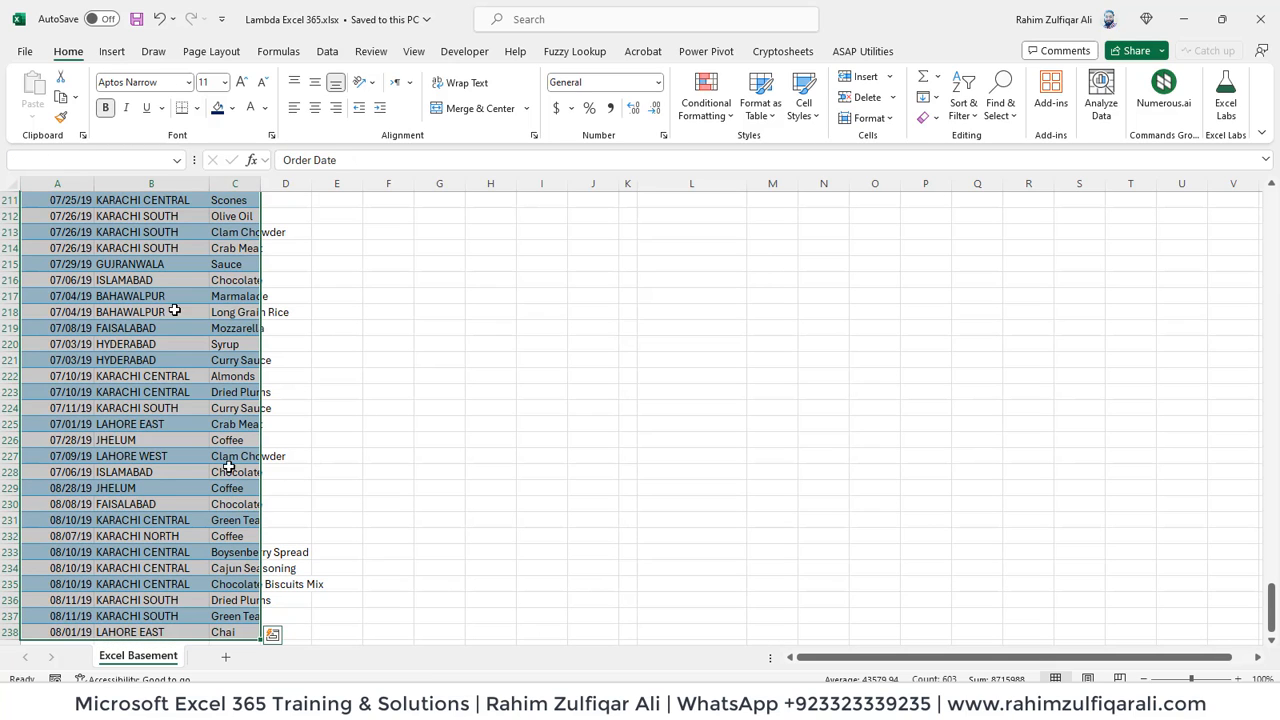
click(113, 55)
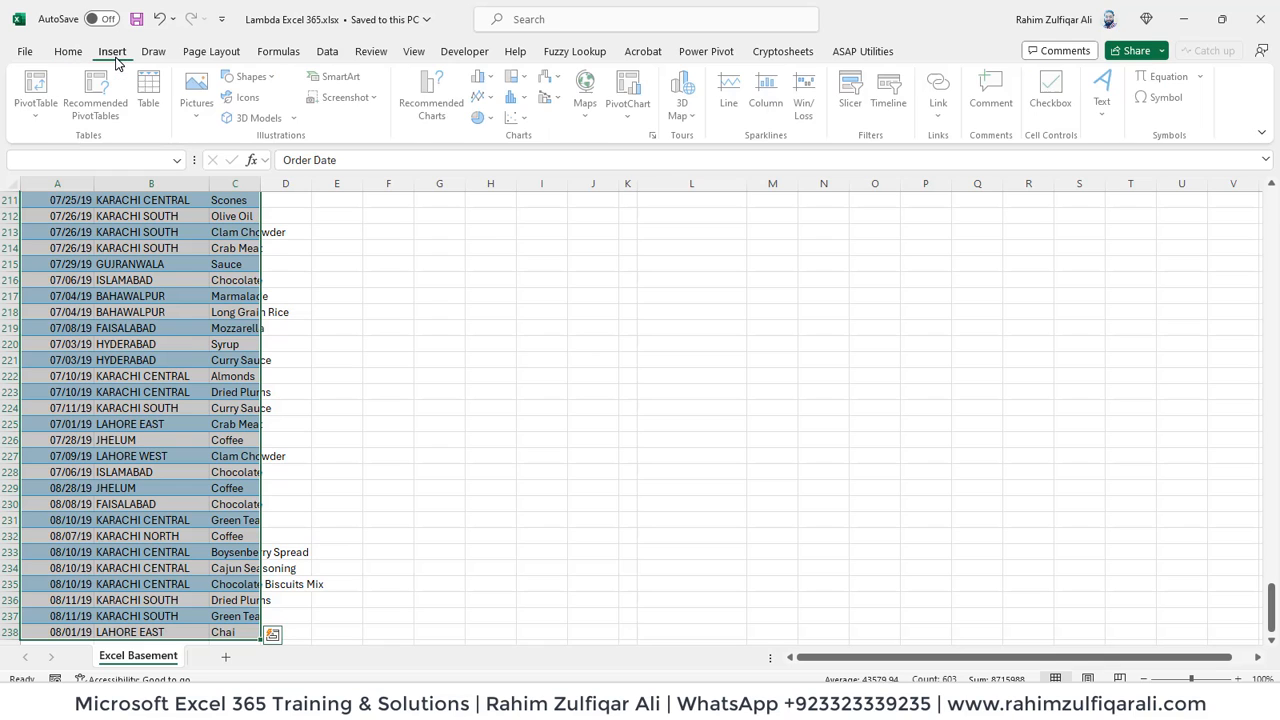
click(153, 96)
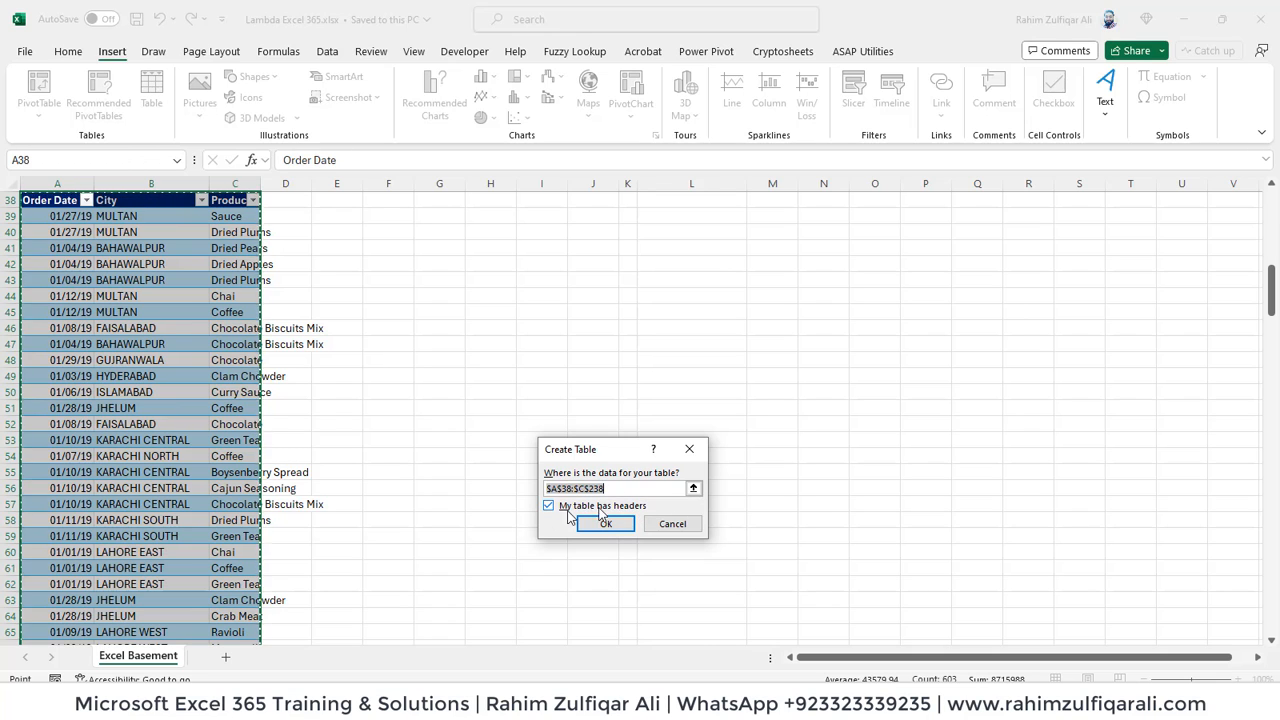
click(605, 525)
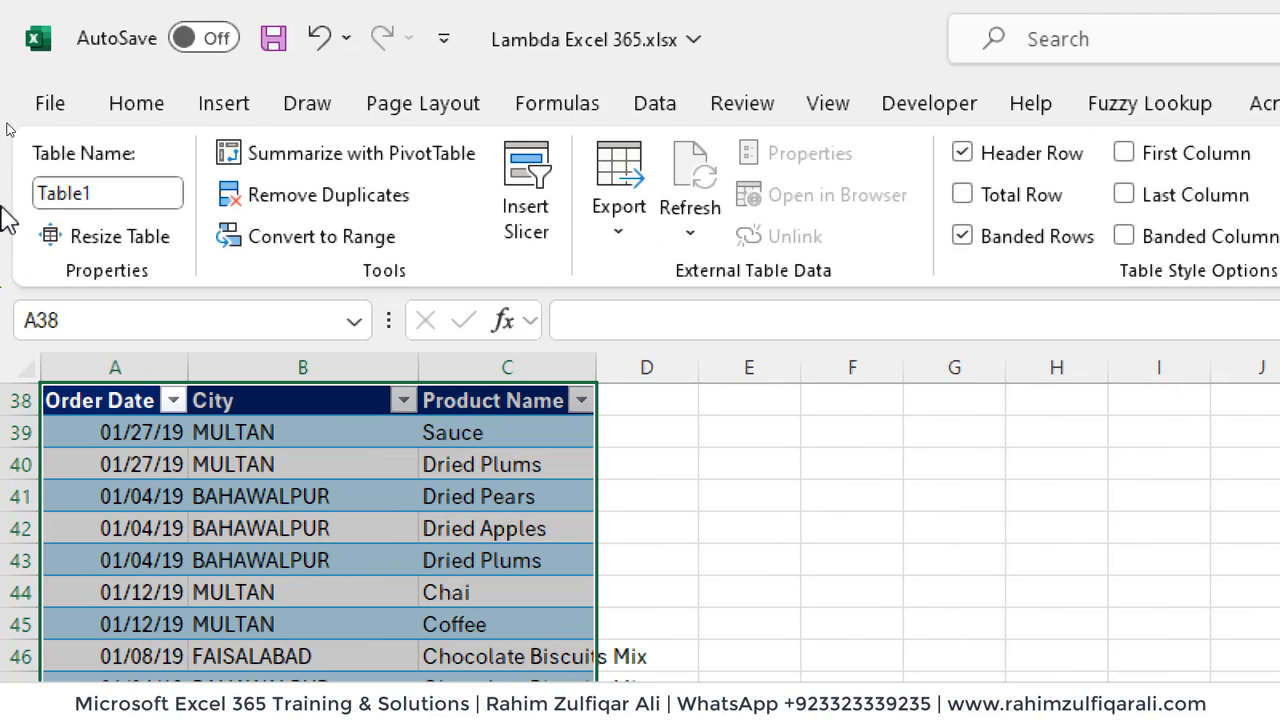
- Rename the new table as Data
click(130, 201)
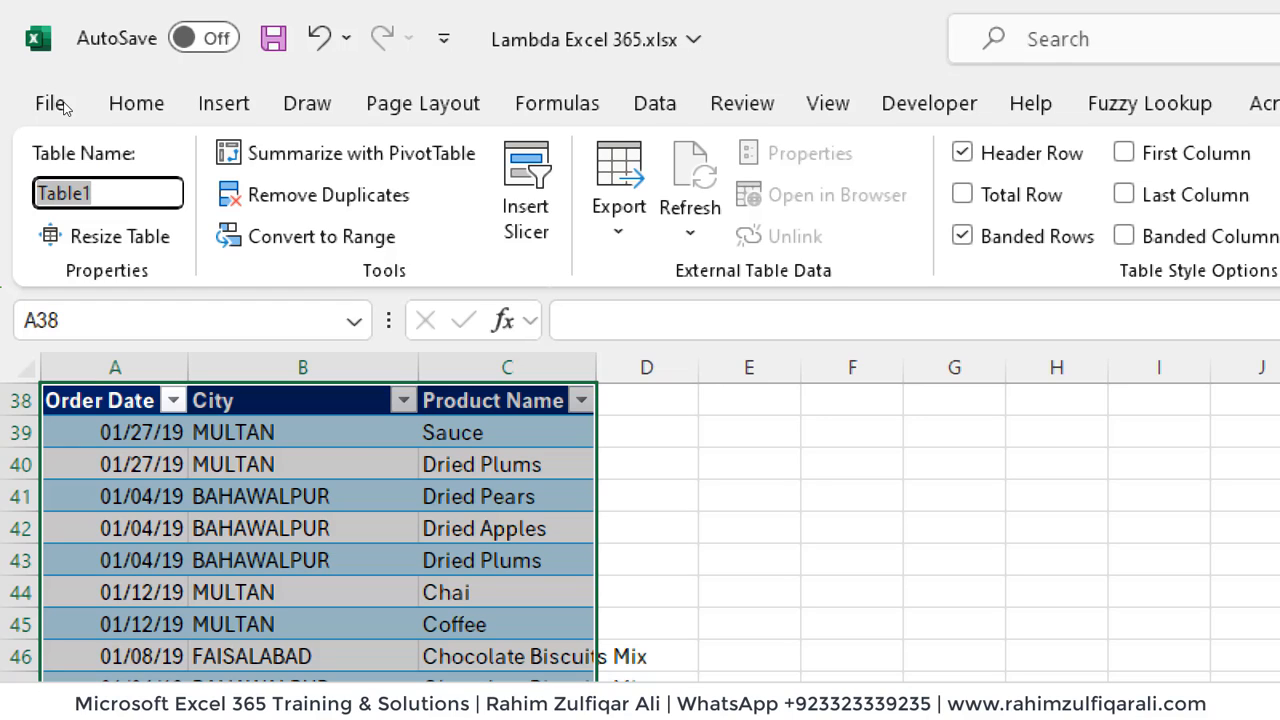
text(Data)
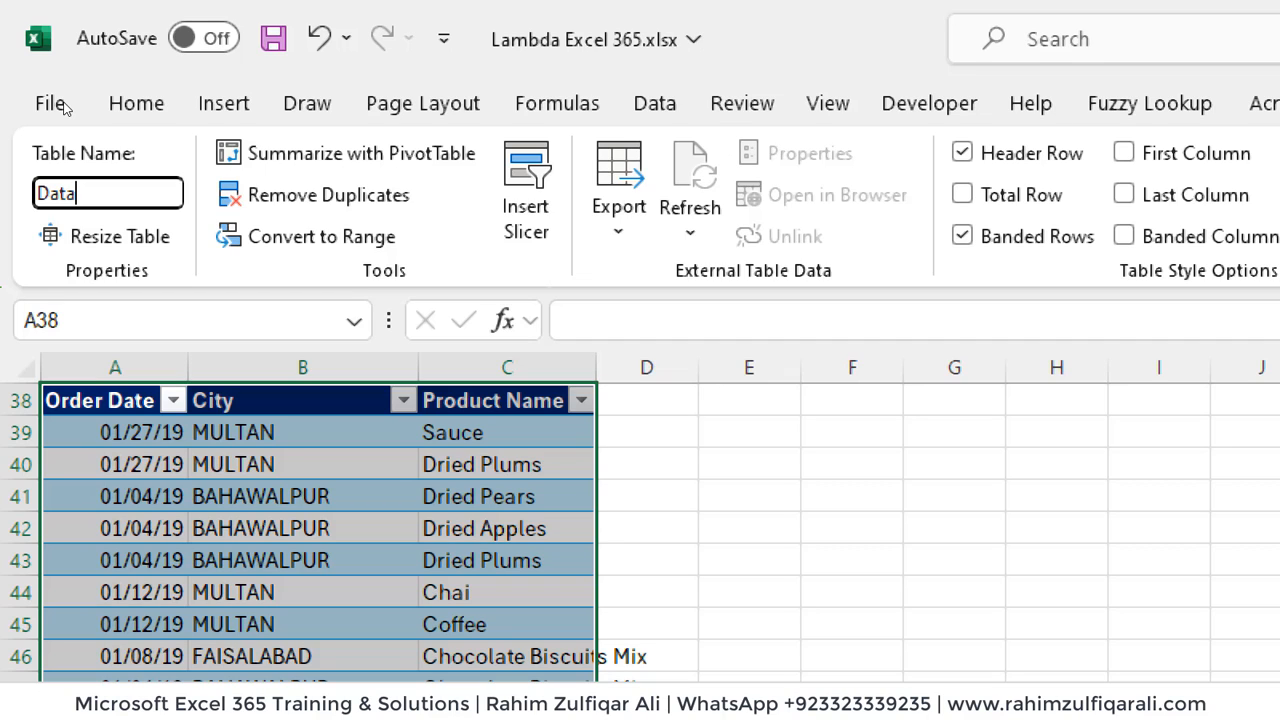
key(Return)
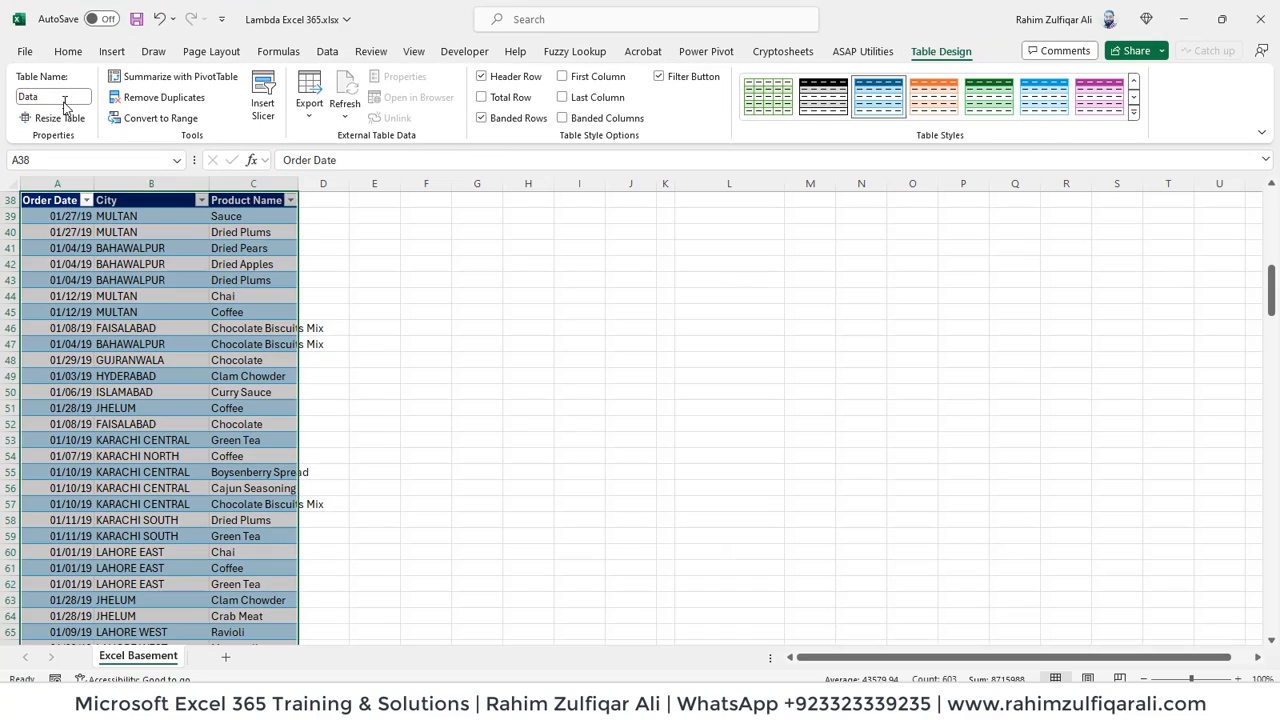
- Begin a GROUPBY formula in cell B5 with the City column of the Data table as its row fields
key(ctrl+Home)
key(Right)
key(Down)
key(Down)
key(Down)
key(Down)
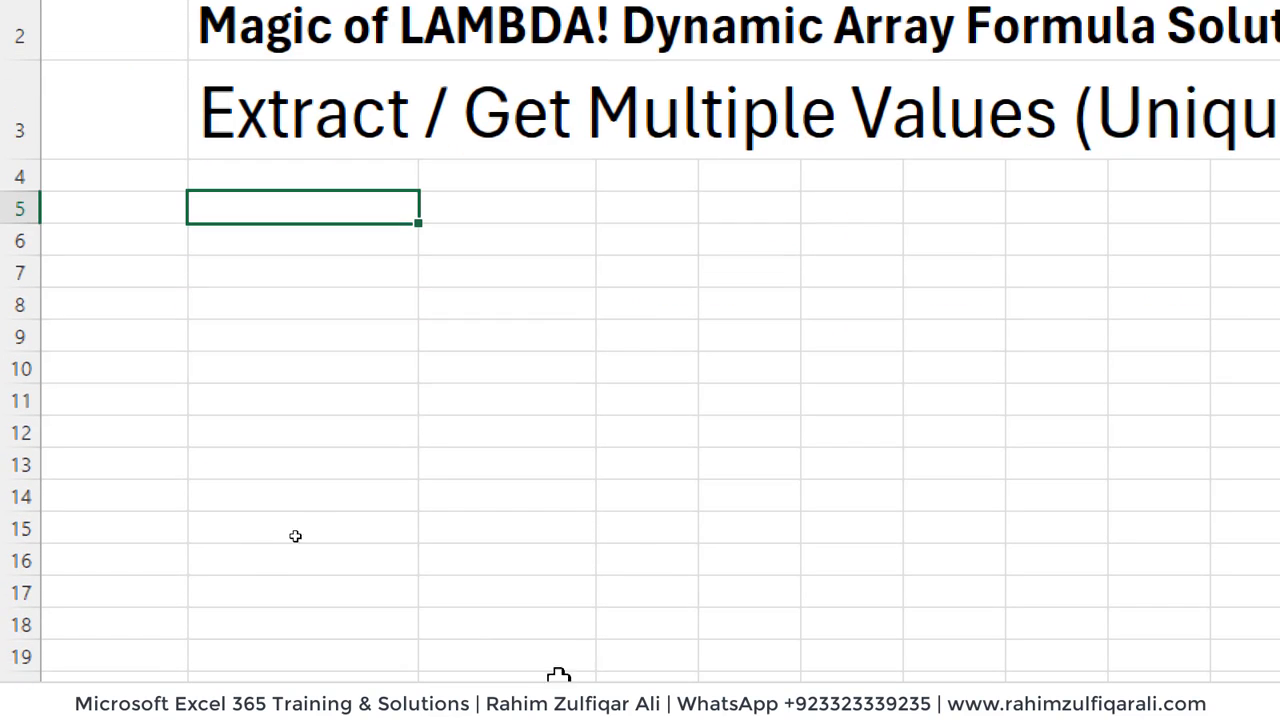
text(=)
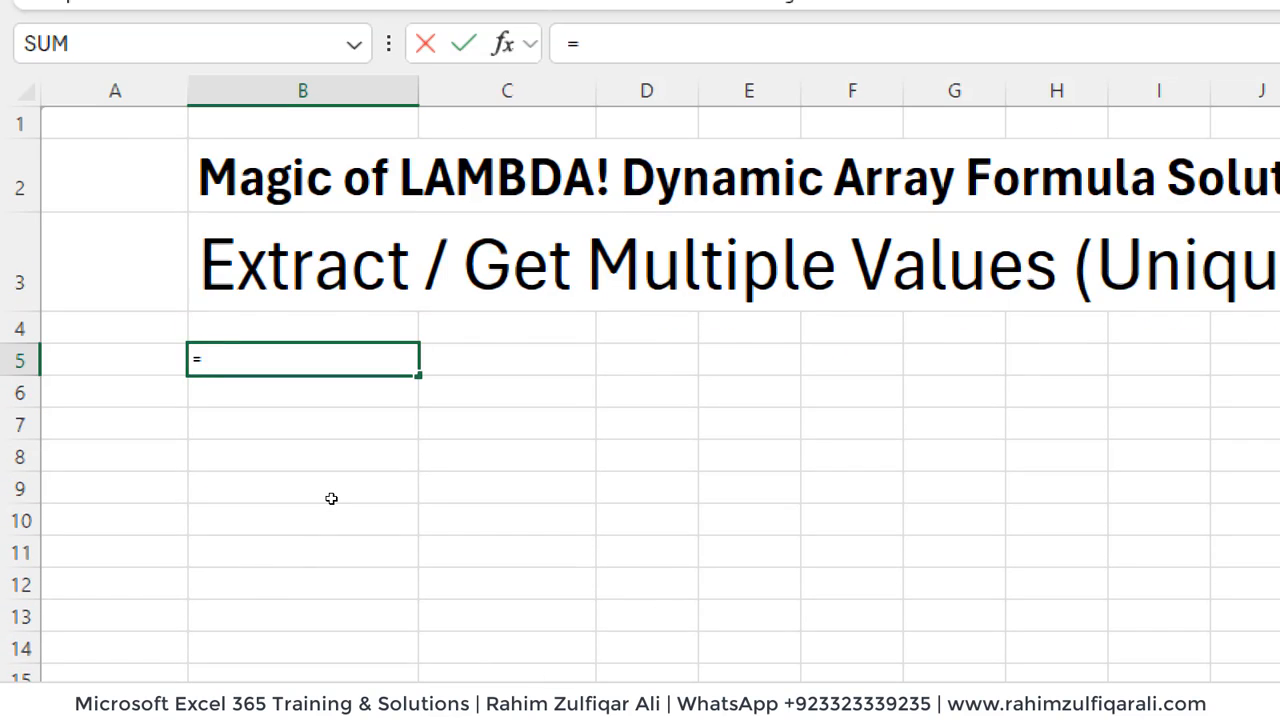
text(group)
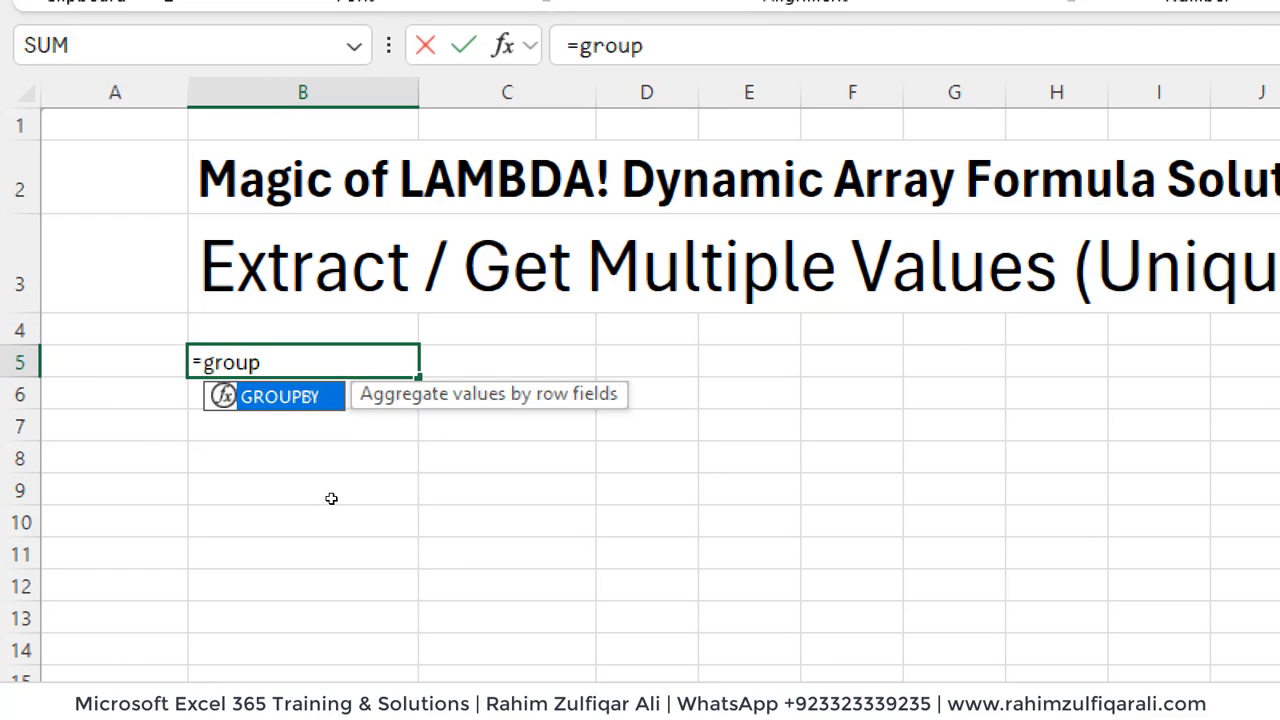
key(Tab)
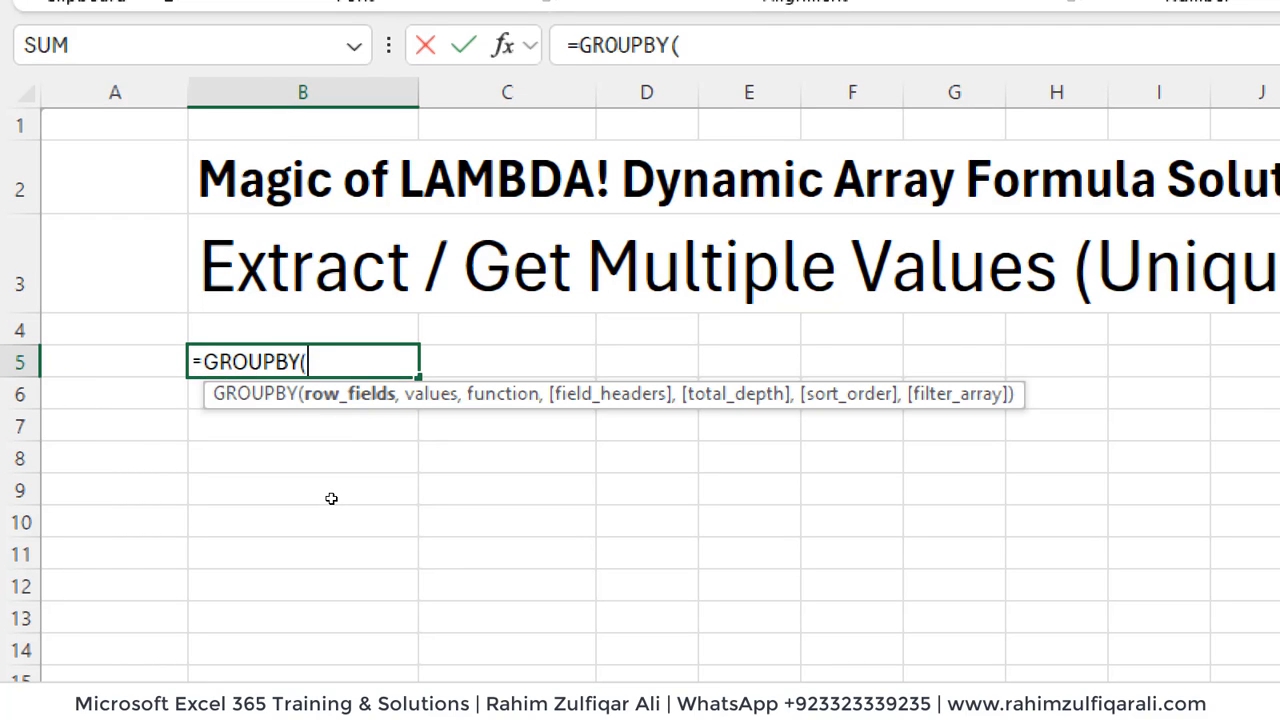
text(dt)
key(BackSpace)
text(a)
key(Tab)
text([)
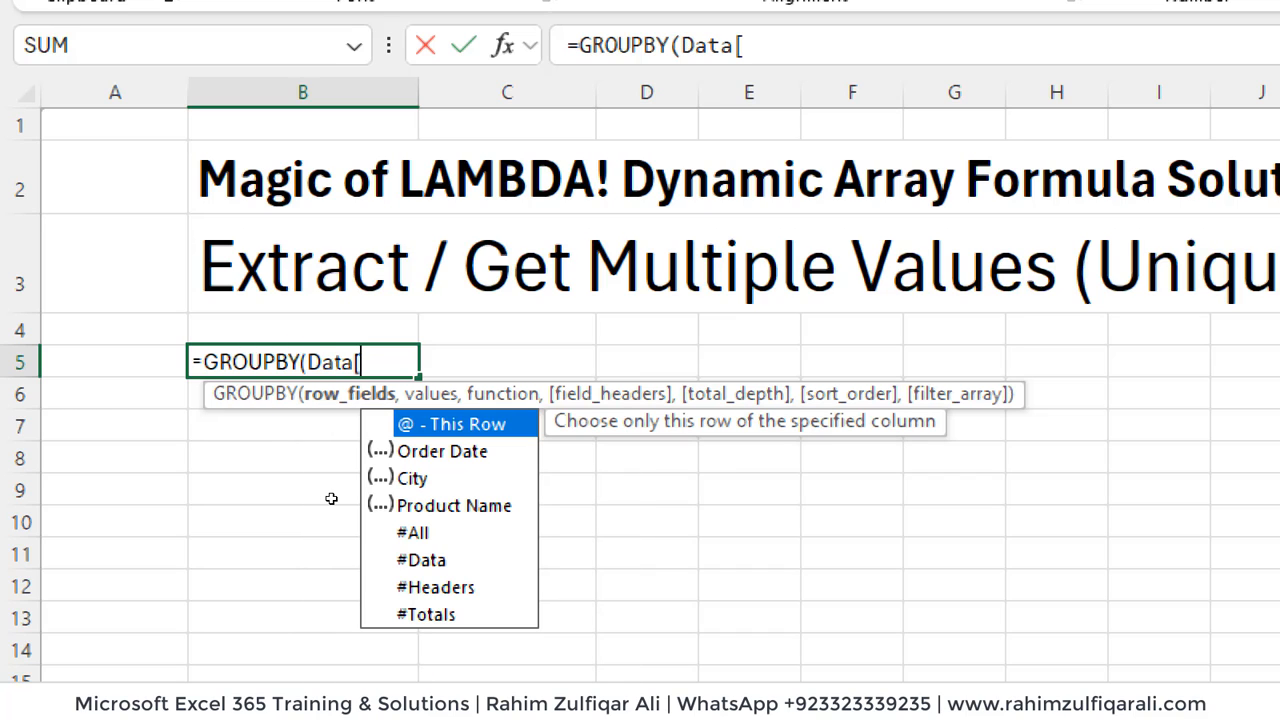
key(Down)
key(Down)
key(Tab)
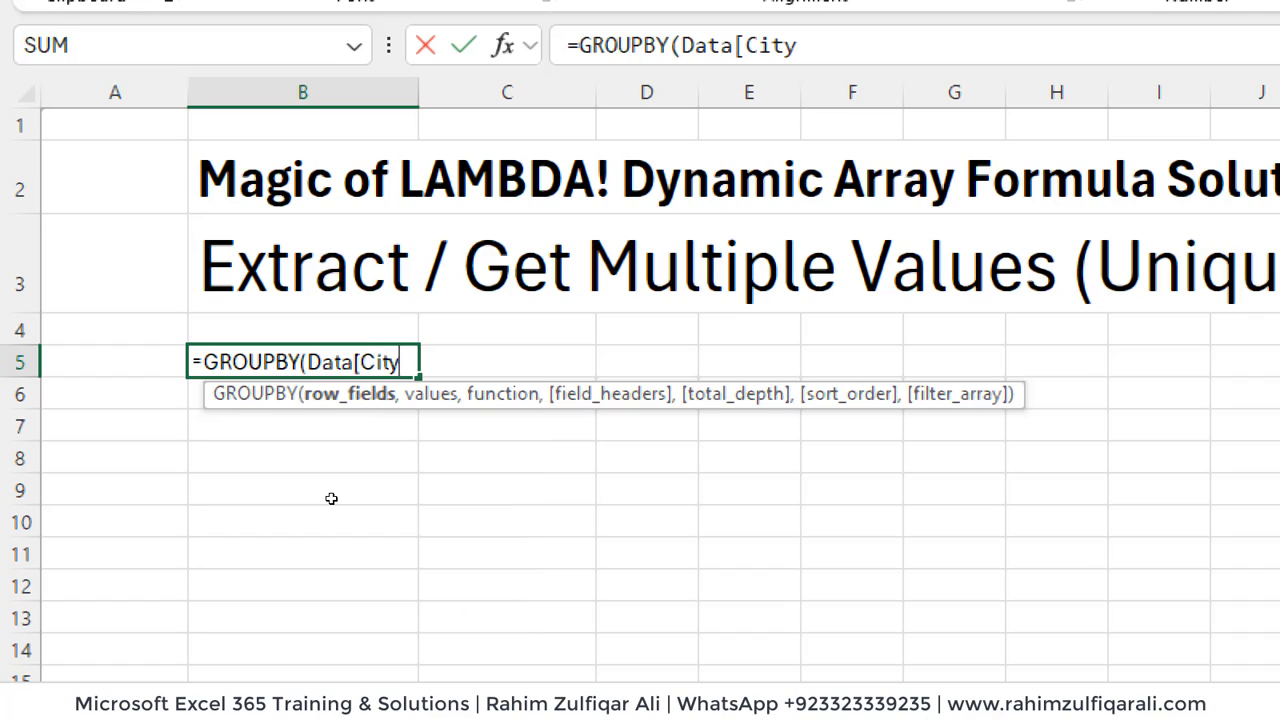
text(],)
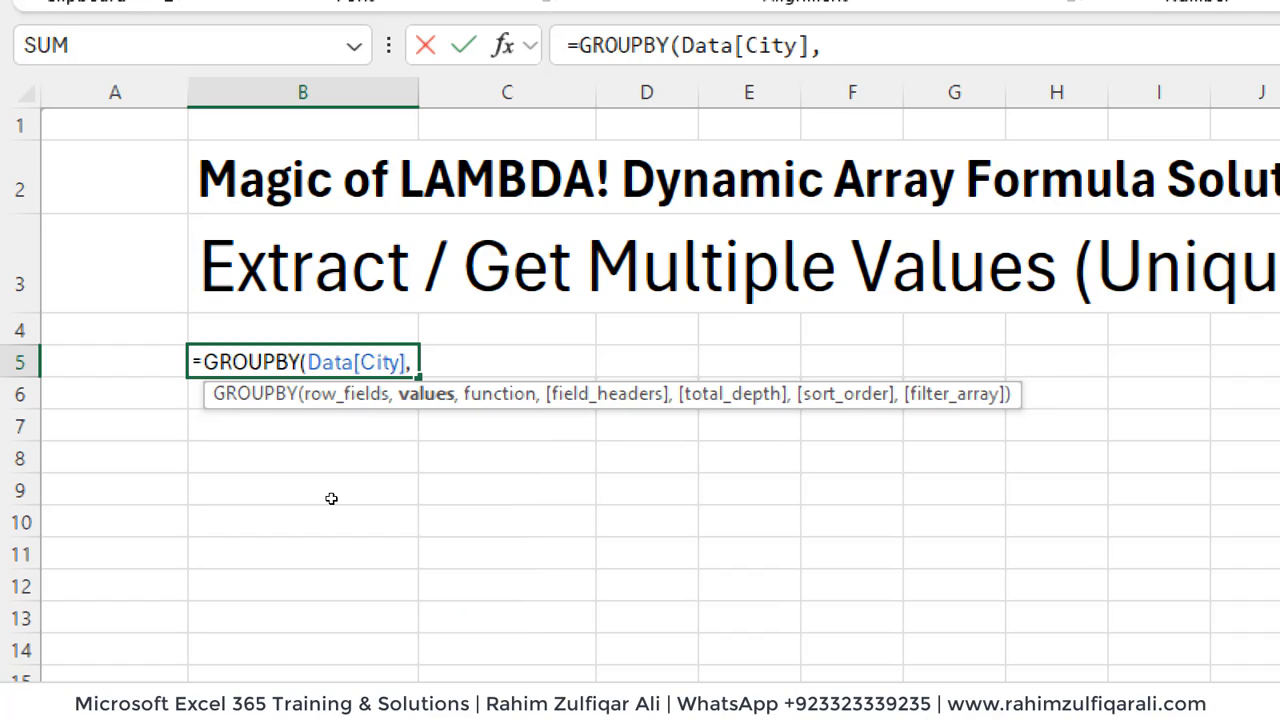
text(data)
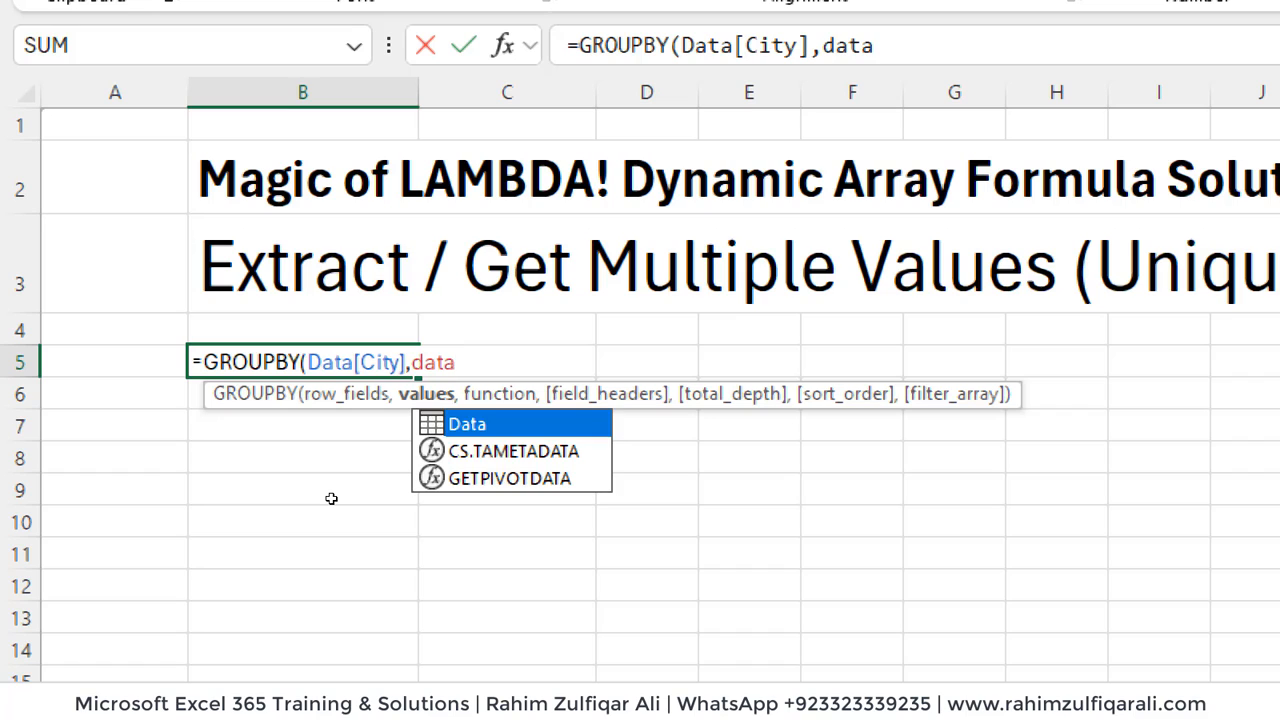
text([)
- Add the Product Name column of the Data table as the values argument of the GROUPBY formula
key(Down)
key(Down)
key(Down)
key(Tab)
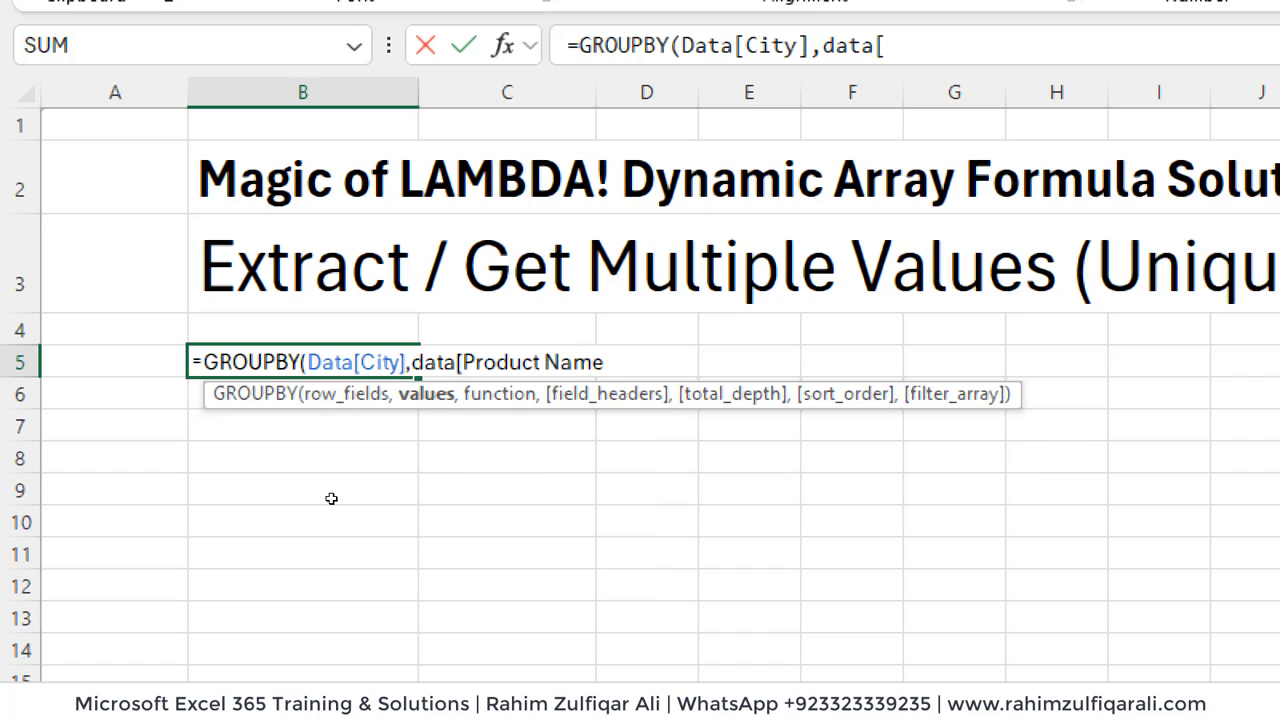
text(],)
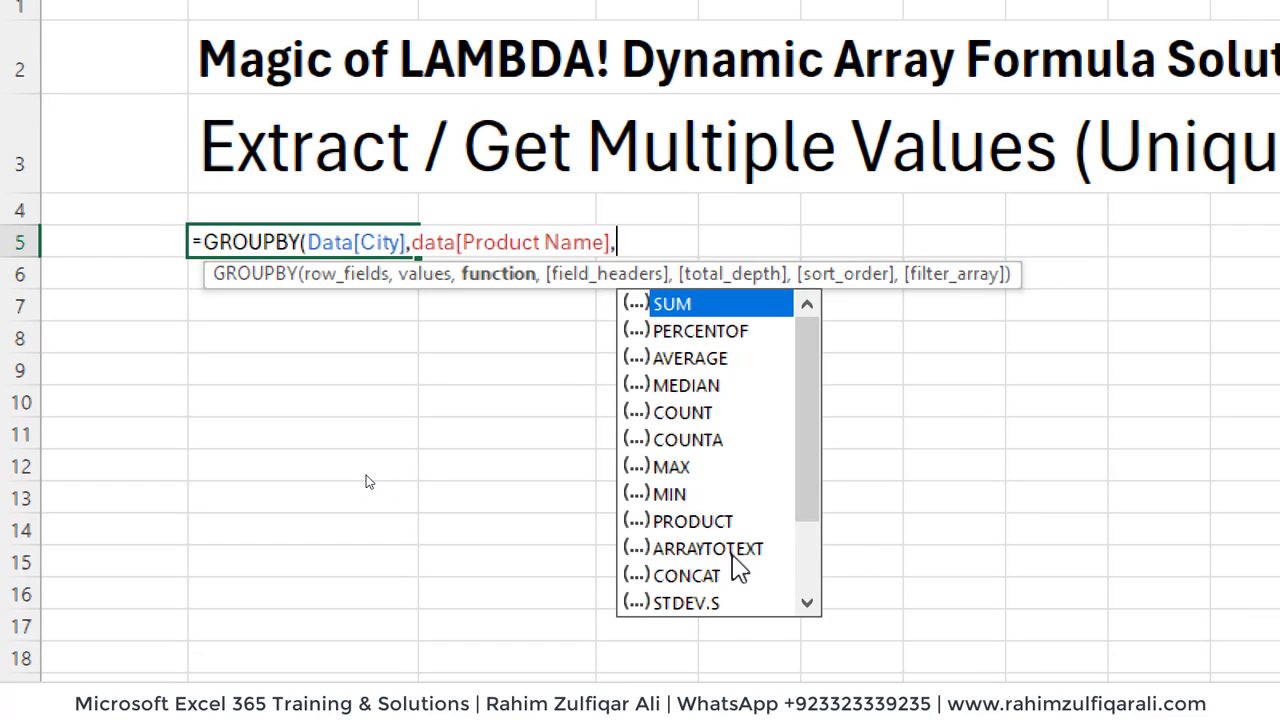
- Choose ARRAYTOTEXT as the GROUPBY function argument and continue to the field headers argument
key(Down)
key(Down)
key(Down)
key(Down)
key(Down)
key(Down)
key(Down)
key(Down)
key(Down)
key(Tab)
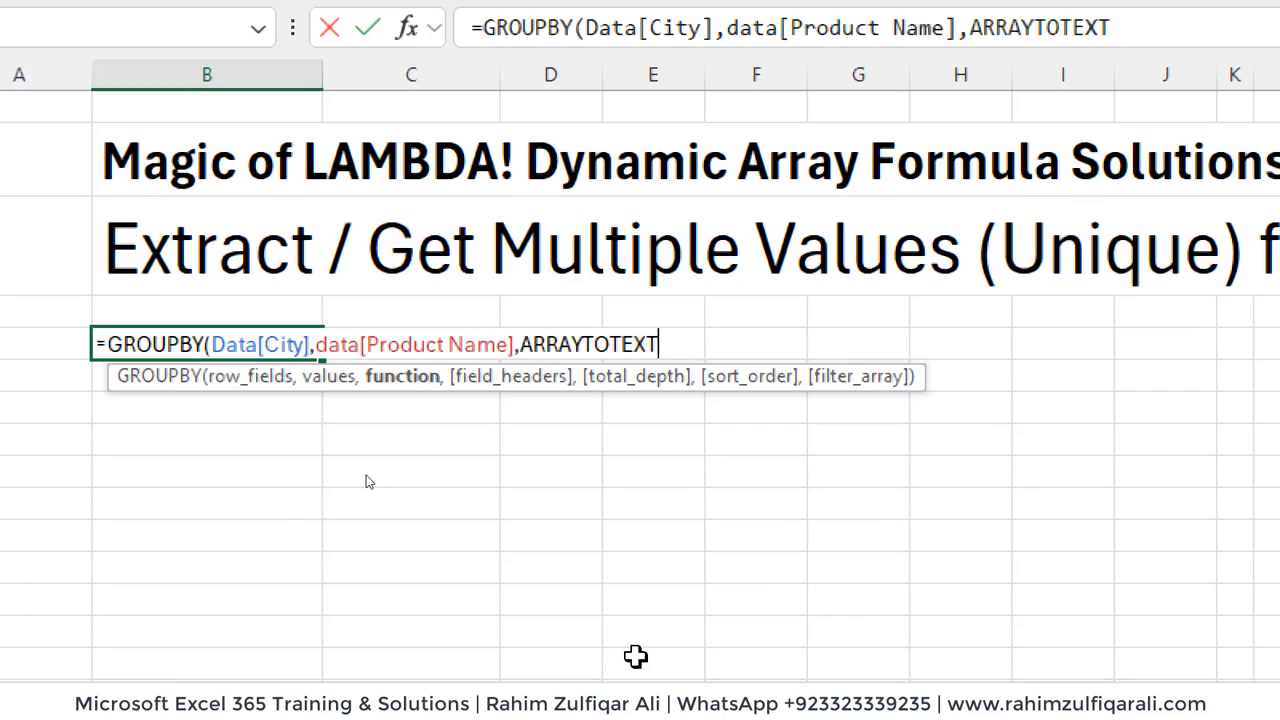
text(,)
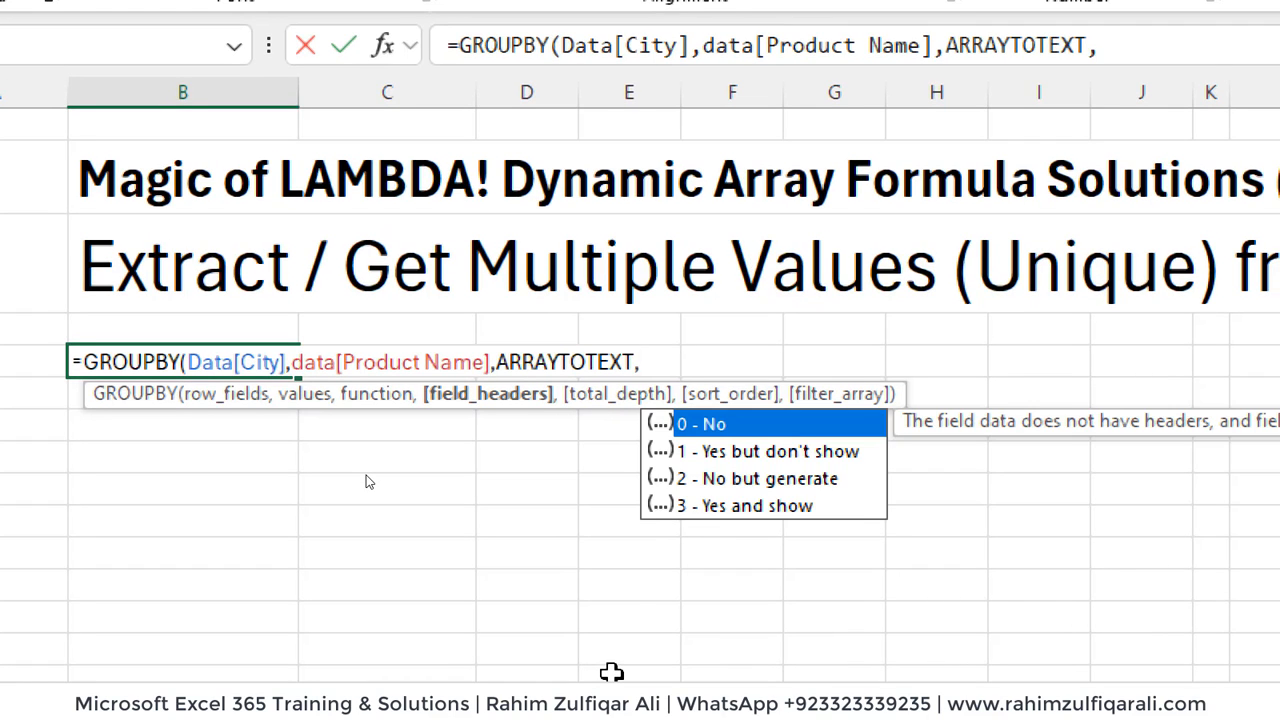
text(,)
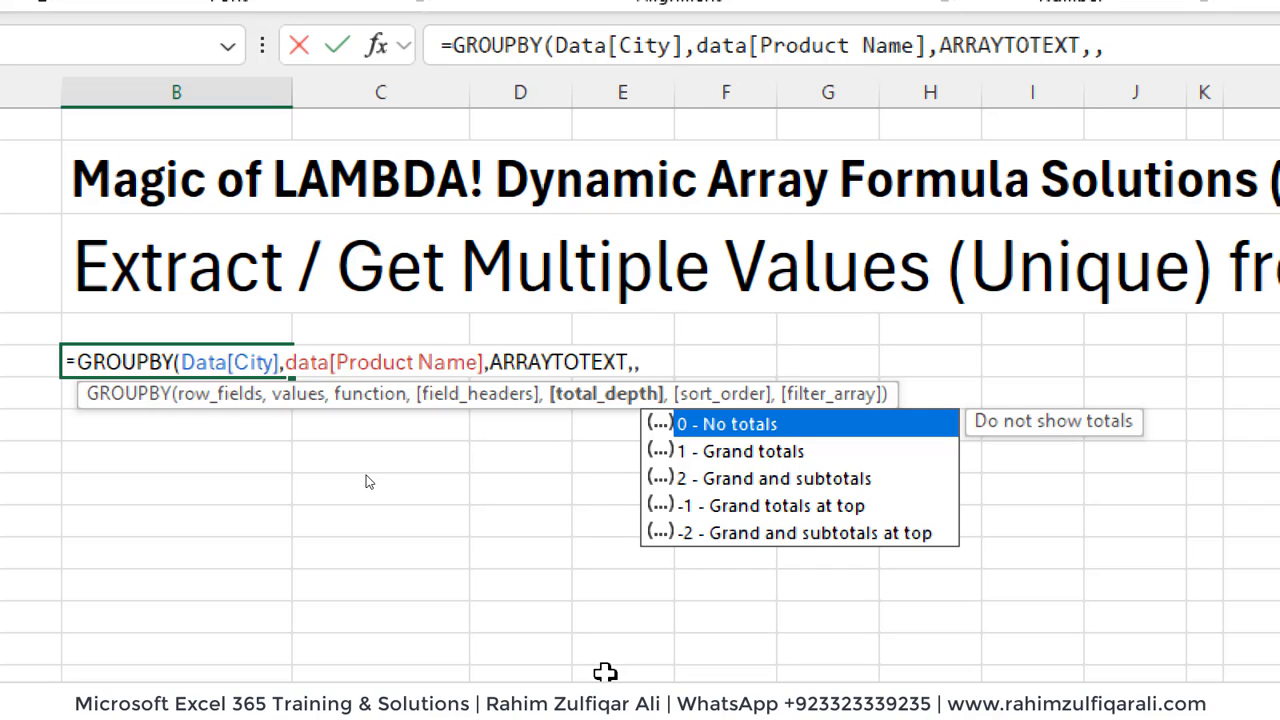
- Complete the GROUPBY formula by skipping the field headers argument, setting total depth to 0 for no totals, and entering it
text(0)
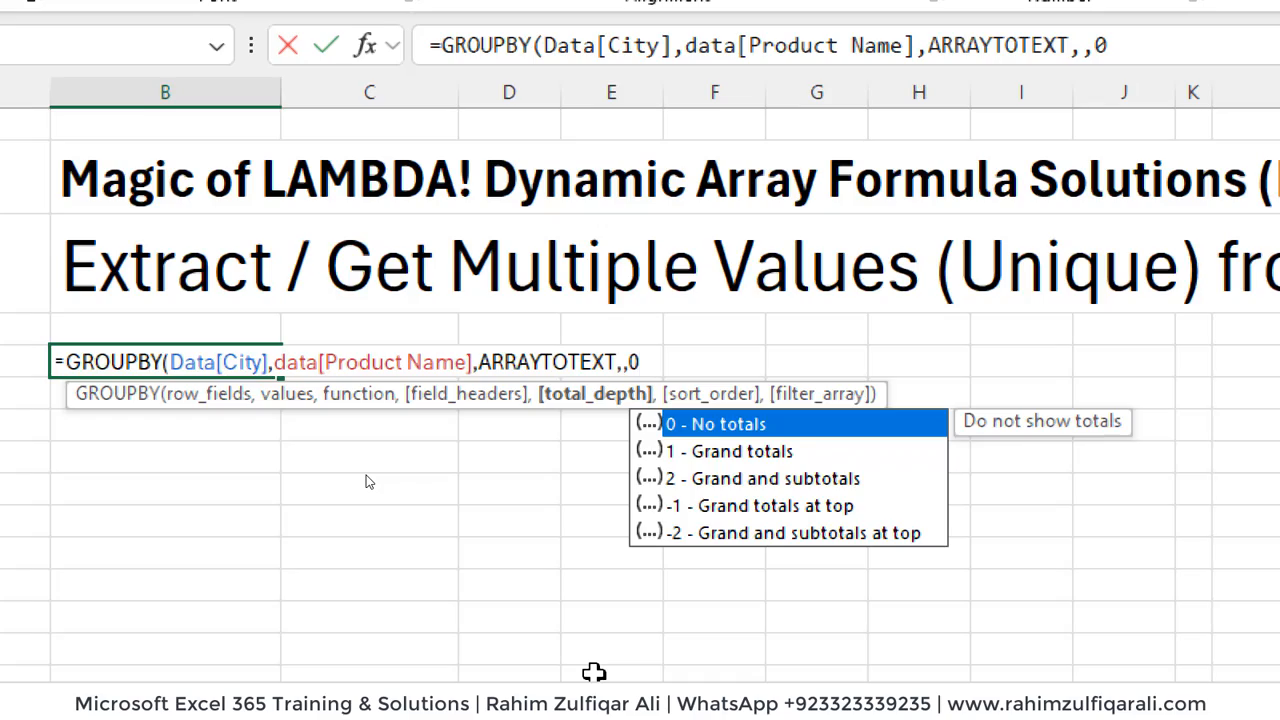
text())
key(Return)
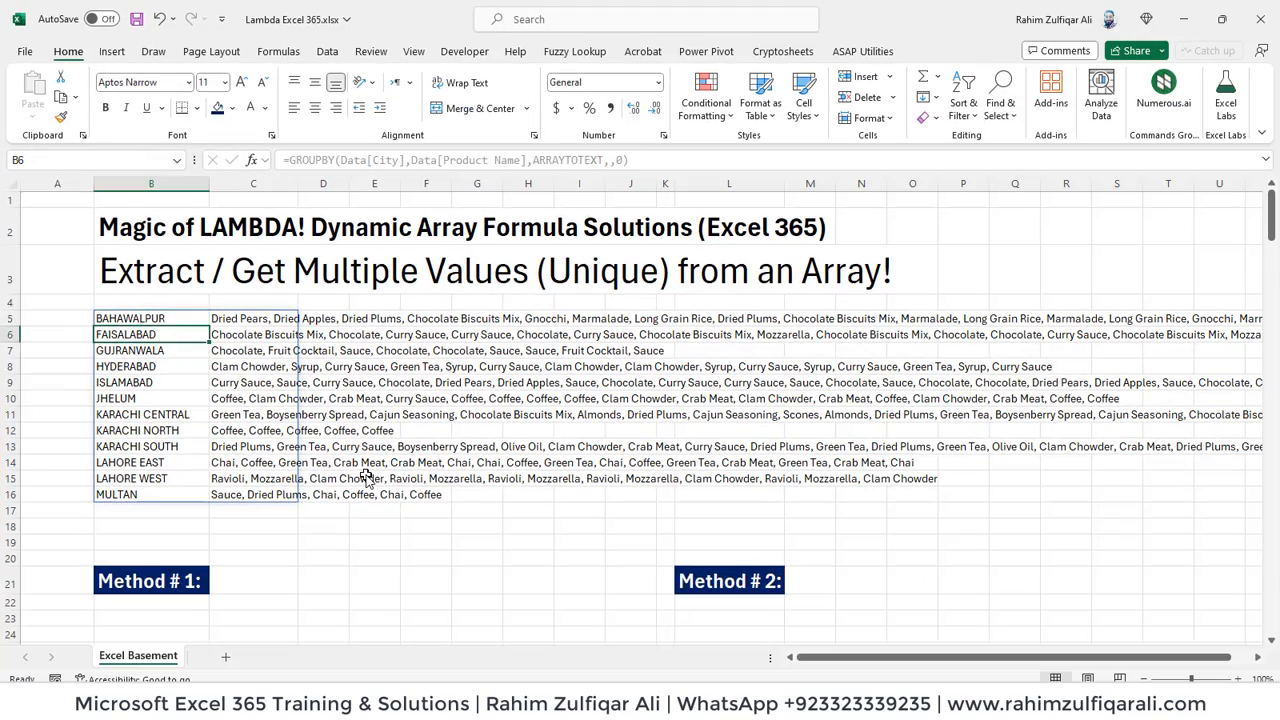
- Examine the spilled city and product lists for repeated products, especially in the KARACHI NORTH row
key(Down)
key(Down)
key(Down)
key(Down)
key(Down)
key(Down)
key(Down)
key(Down)
key(Down)
key(Down)
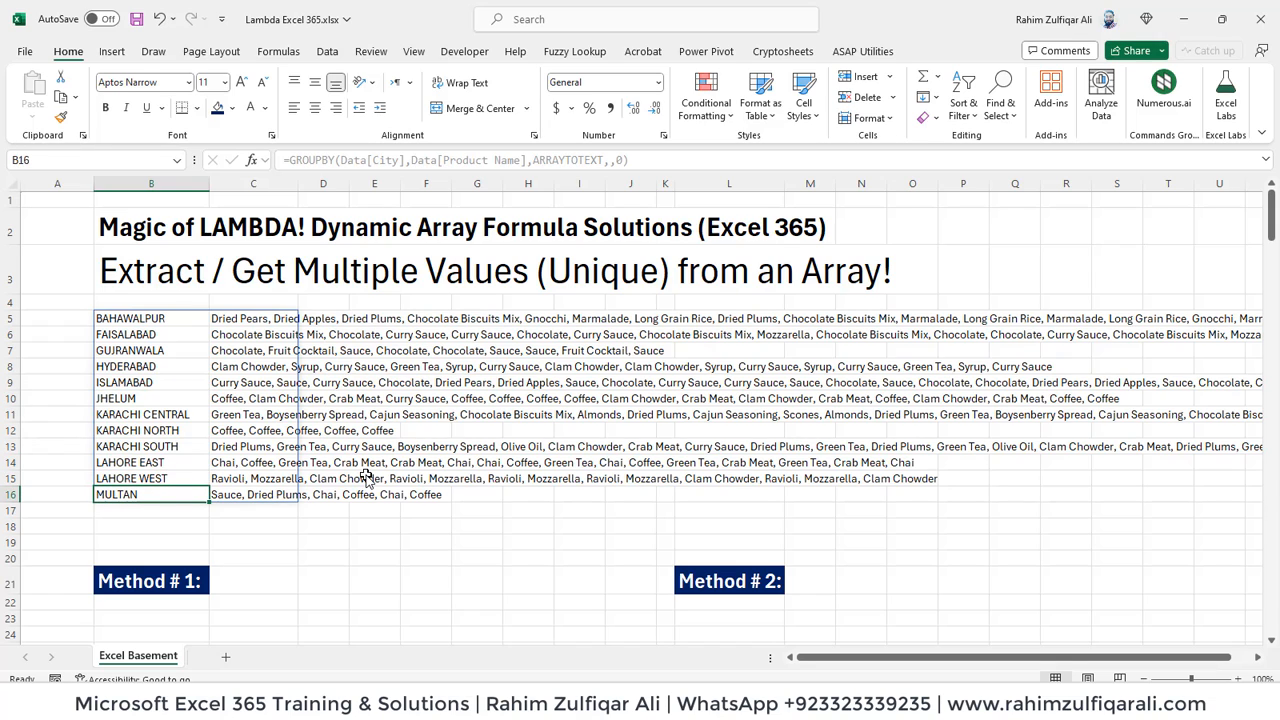
key(Up)
key(Up)
key(Up)
key(Up)
key(Up)
key(Up)
key(Up)
key(Up)
key(Up)
key(Up)
key(Up)
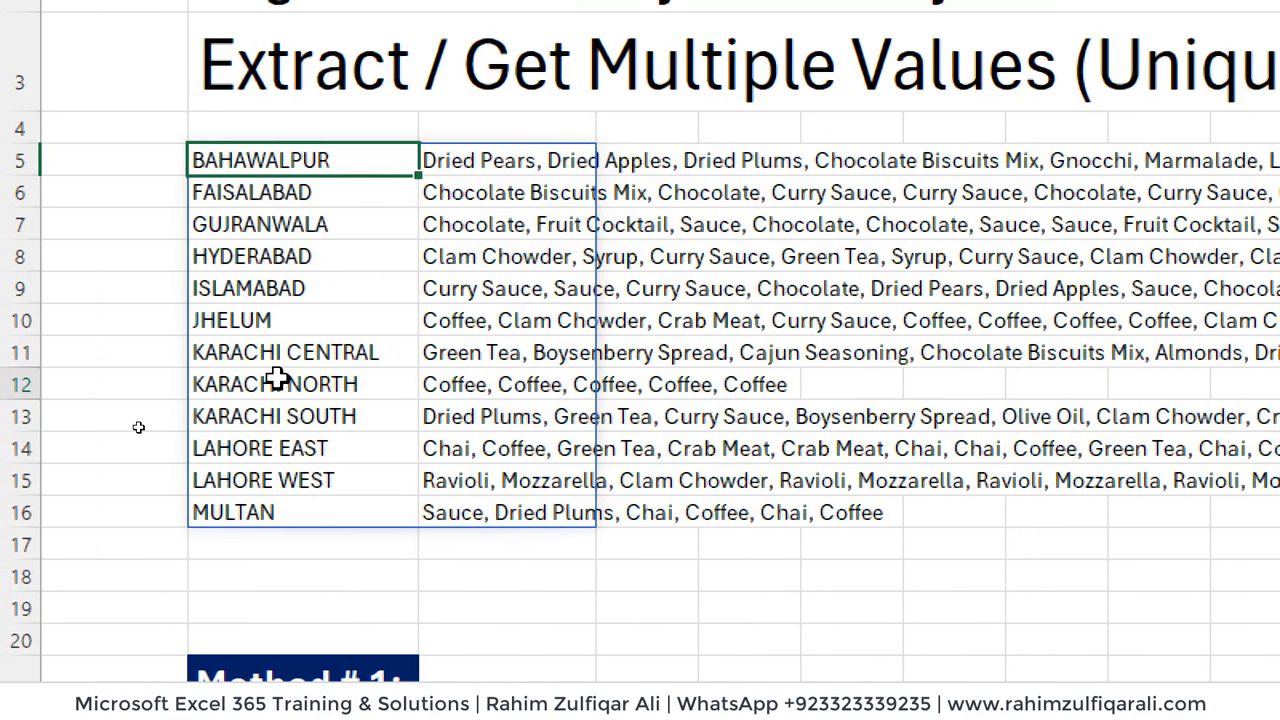
click(277, 380)
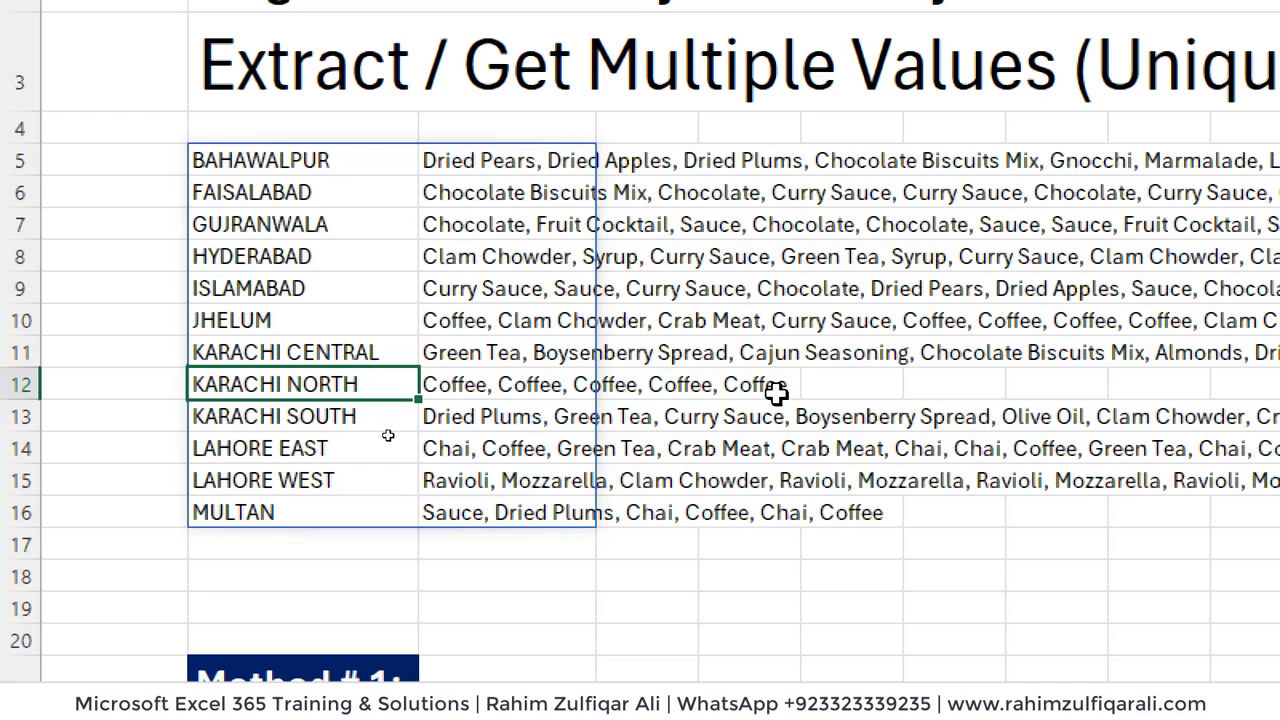
key(Down)
key(Down)
key(Down)
key(Down)
key(Down)
key(Down)
key(Down)
key(Down)
key(Down)
key(Down)
key(Down)
key(Down)
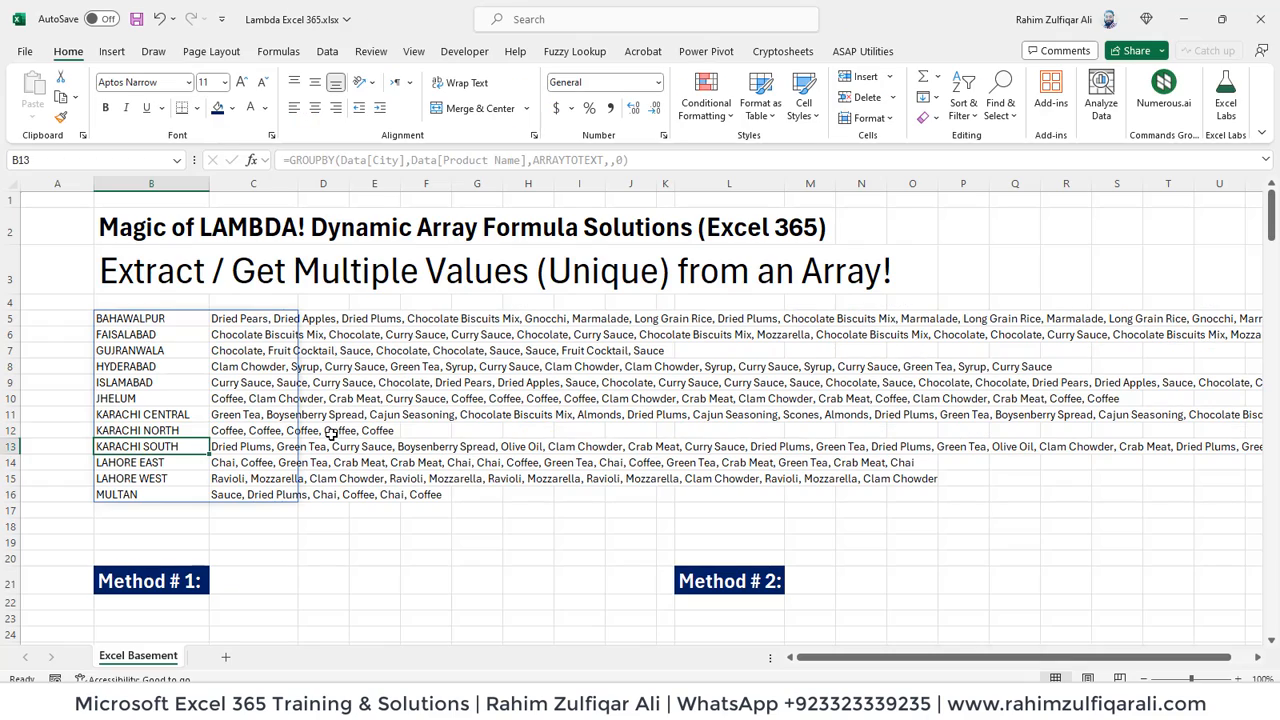
- Filter the City column of the Data table to show only KARACHI NORTH
key(Left)
key(Down)
key(Down)
key(Down)
key(Down)
key(Down)
key(Down)
key(Down)
key(Down)
key(Down)
key(Down)
key(Down)
key(Down)
key(Down)
key(Down)
key(Down)
key(Down)
key(Down)
key(Down)
key(Down)
key(Down)
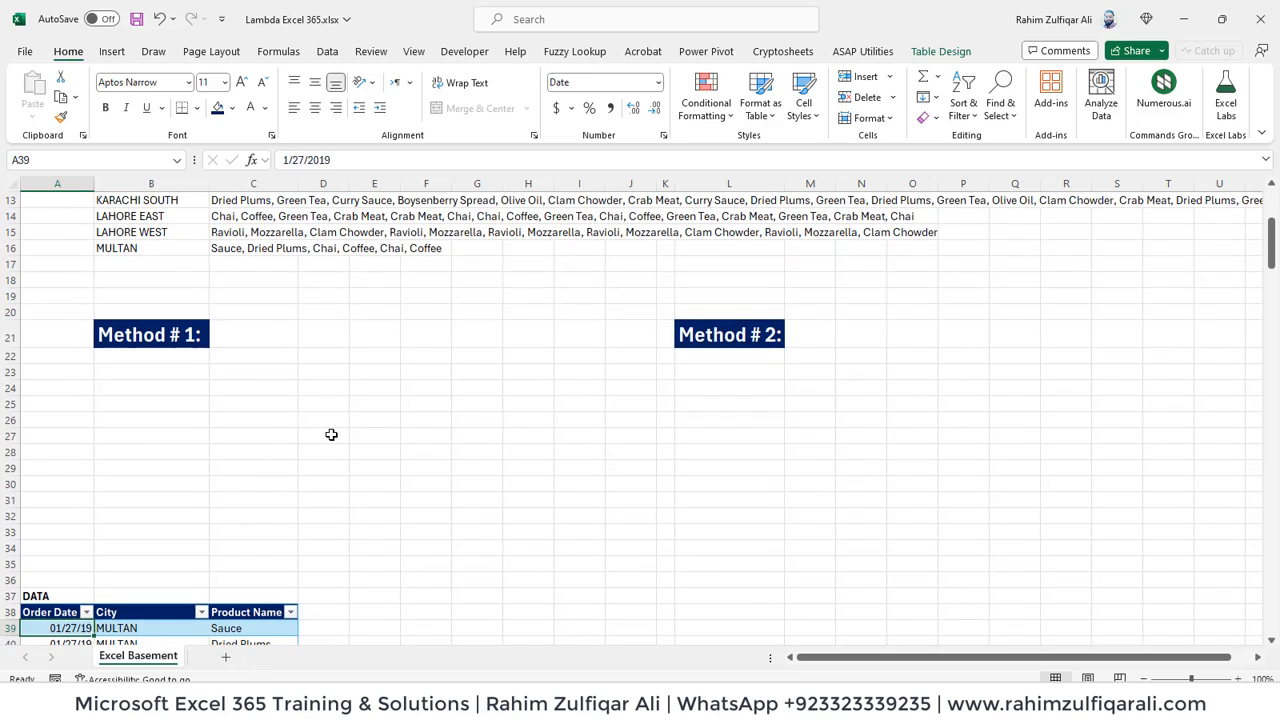
key(Right)
key(ctrl+Up)
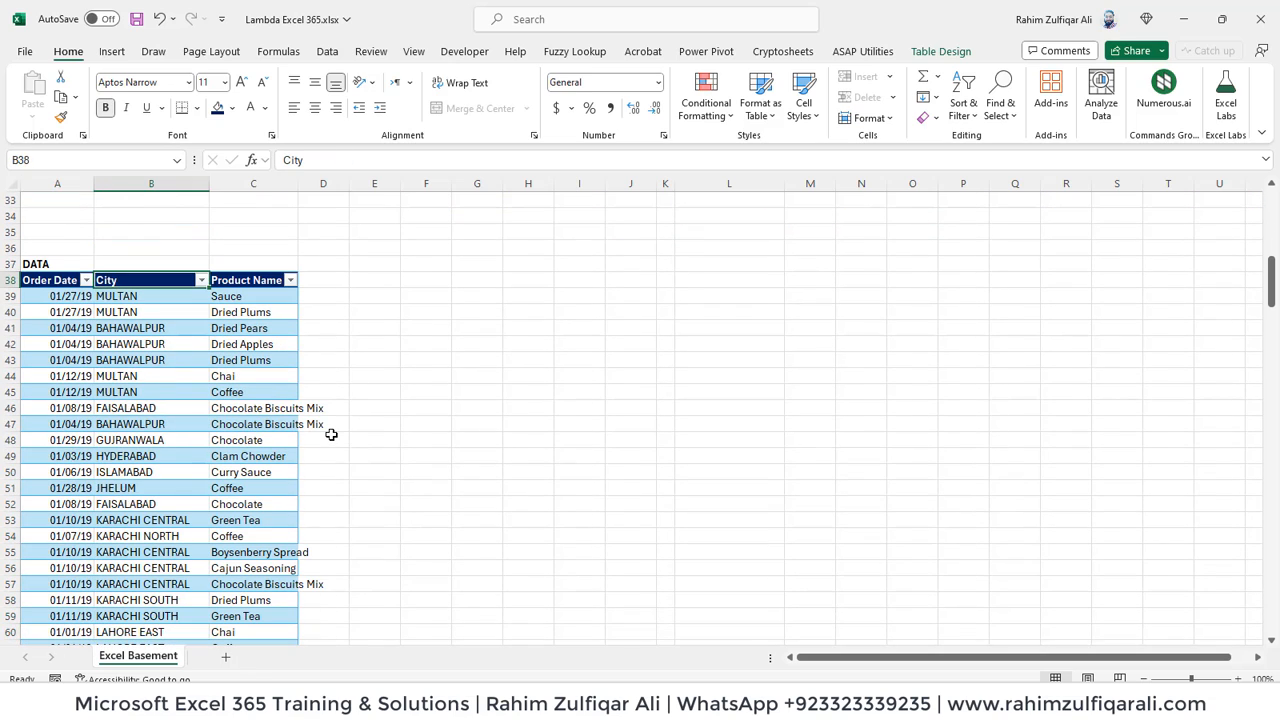
key(alt+Down)
key(Tab)
key(space)
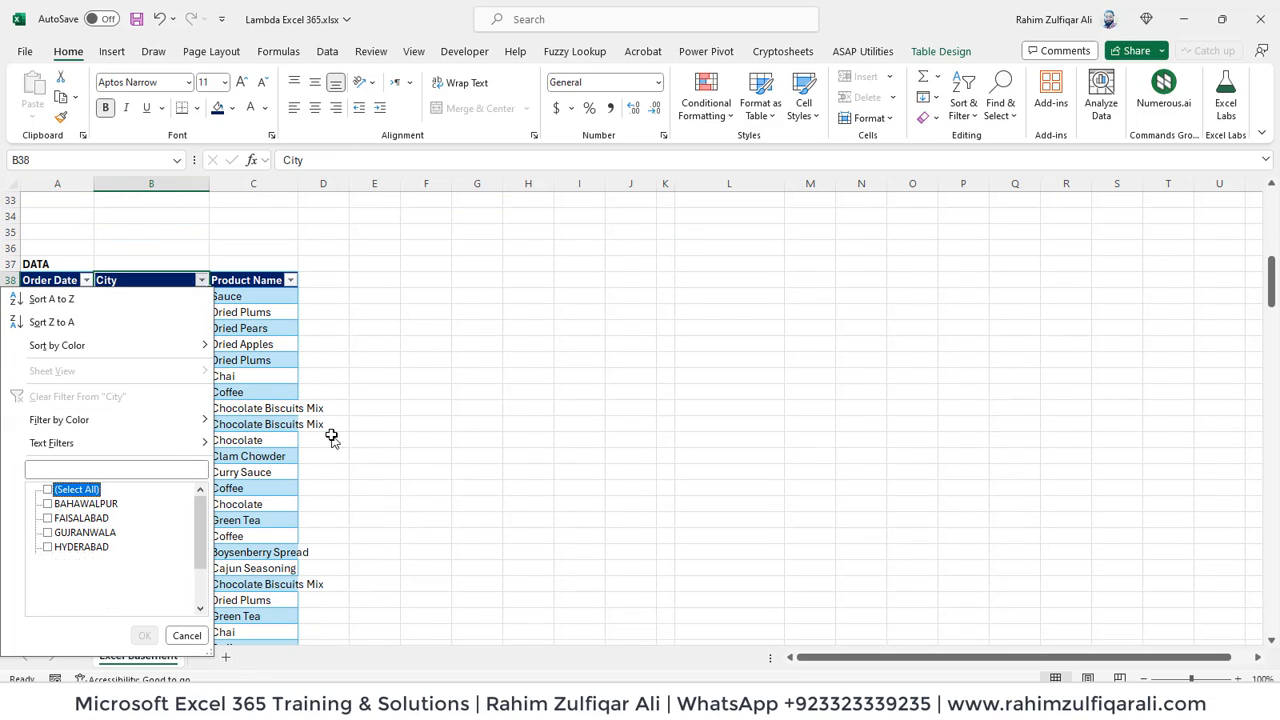
key(Down)
key(Down)
key(Down)
key(Down)
key(Down)
key(Down)
- Examine the order dates and product names in the filtered KARACHI NORTH rows for repeated products
key(Down)
key(Down)
key(space)
key(Return)
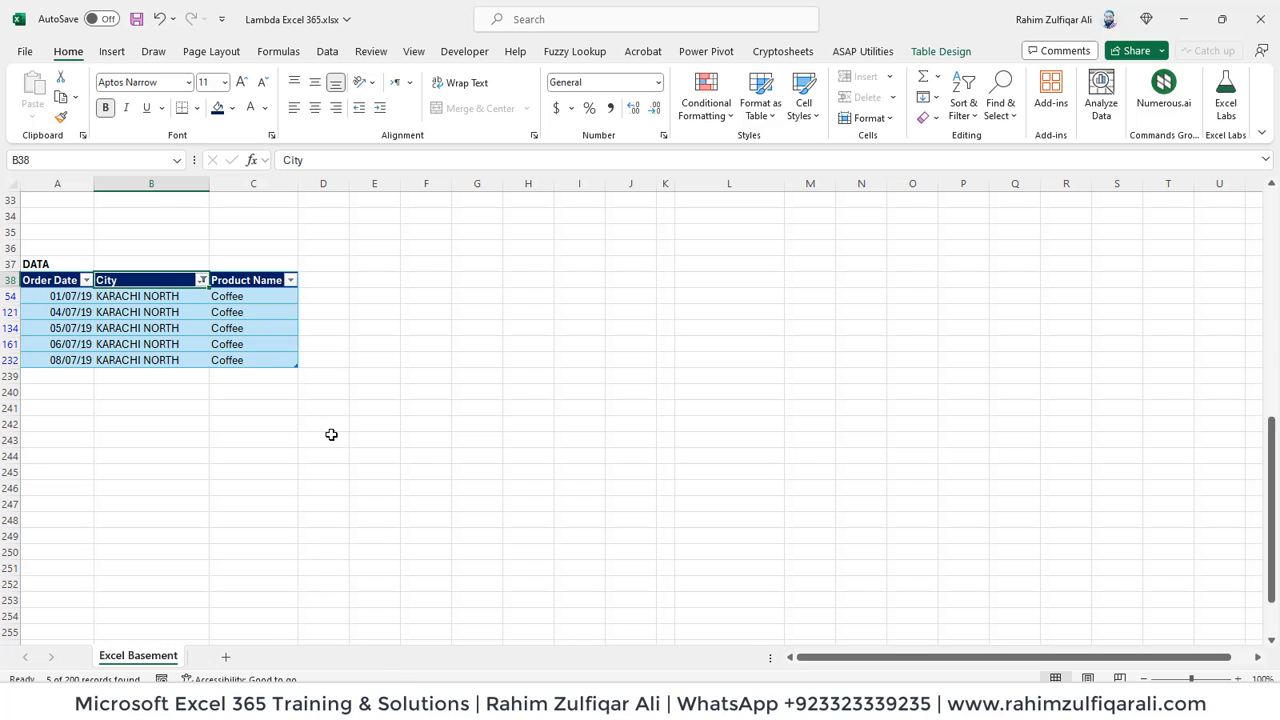
key(Down)
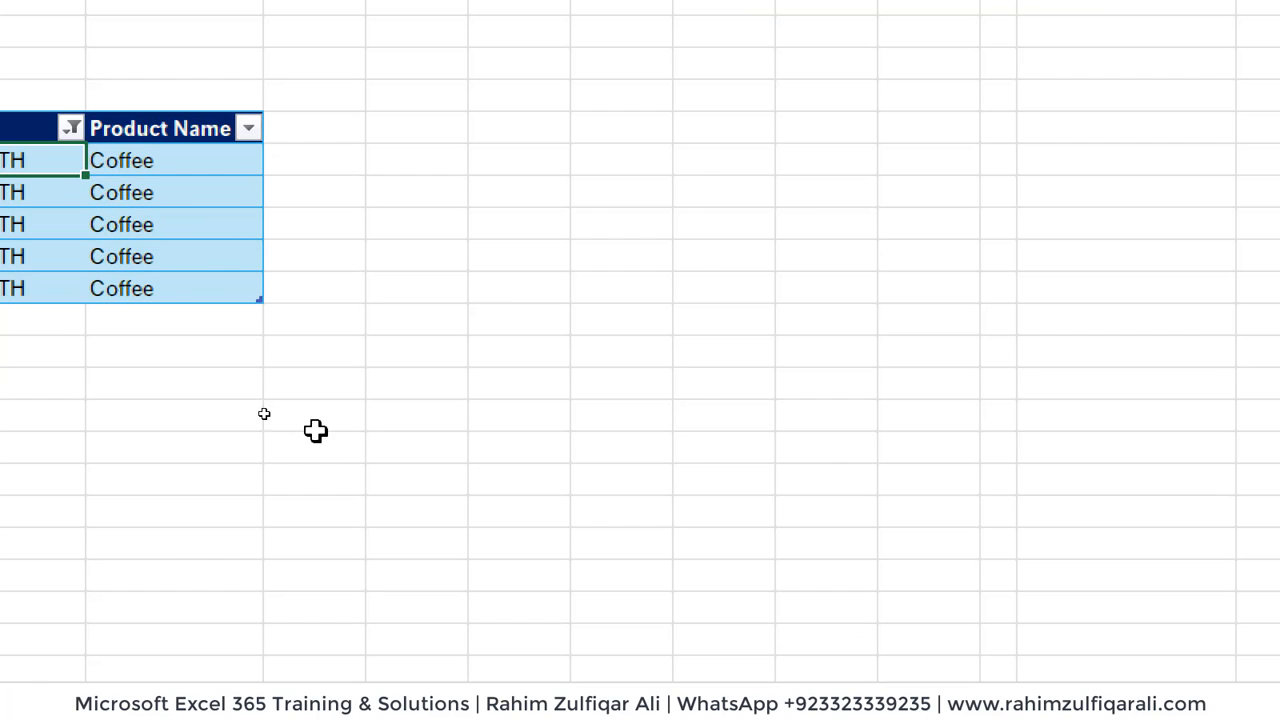
click(480, 250)
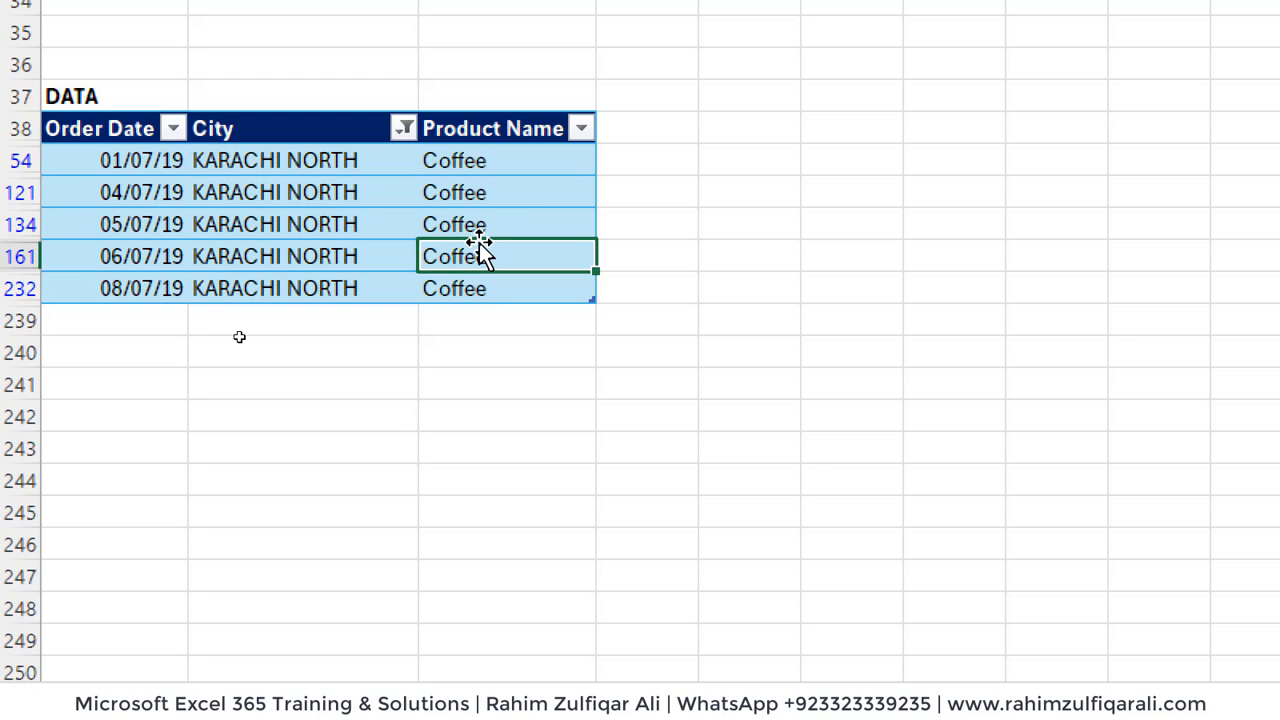
click(490, 167)
click(488, 190)
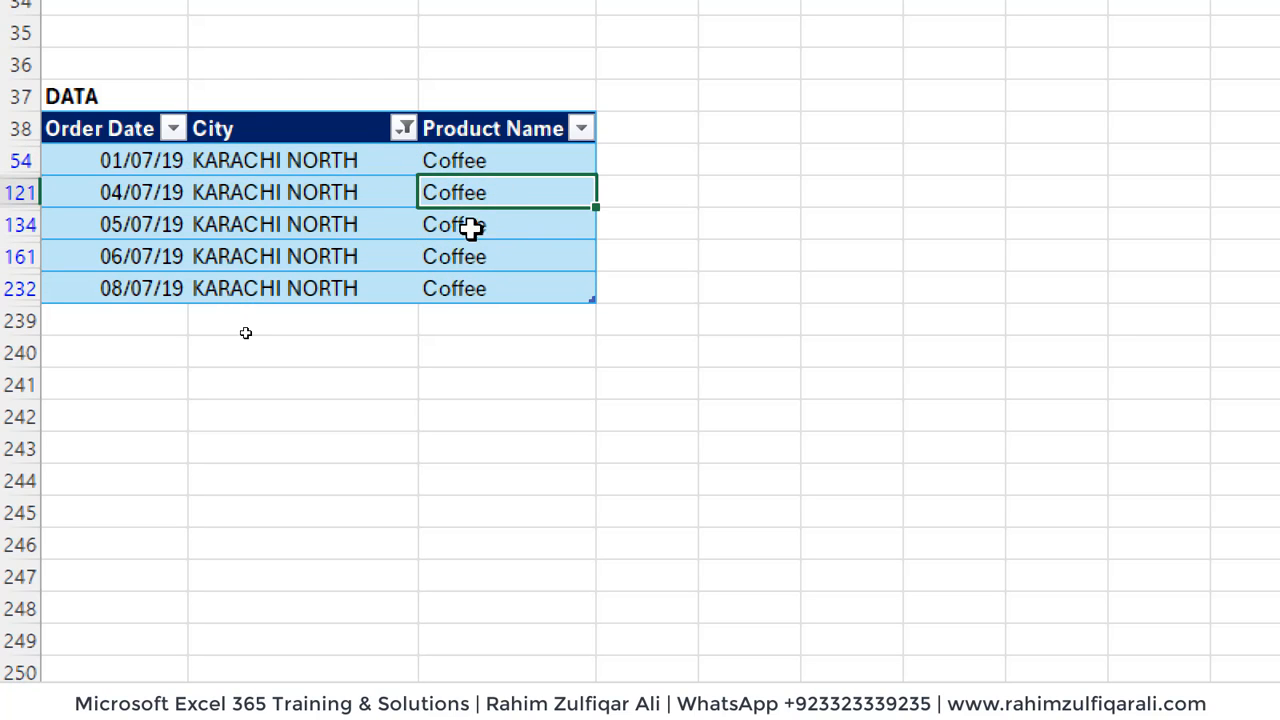
click(494, 230)
click(500, 285)
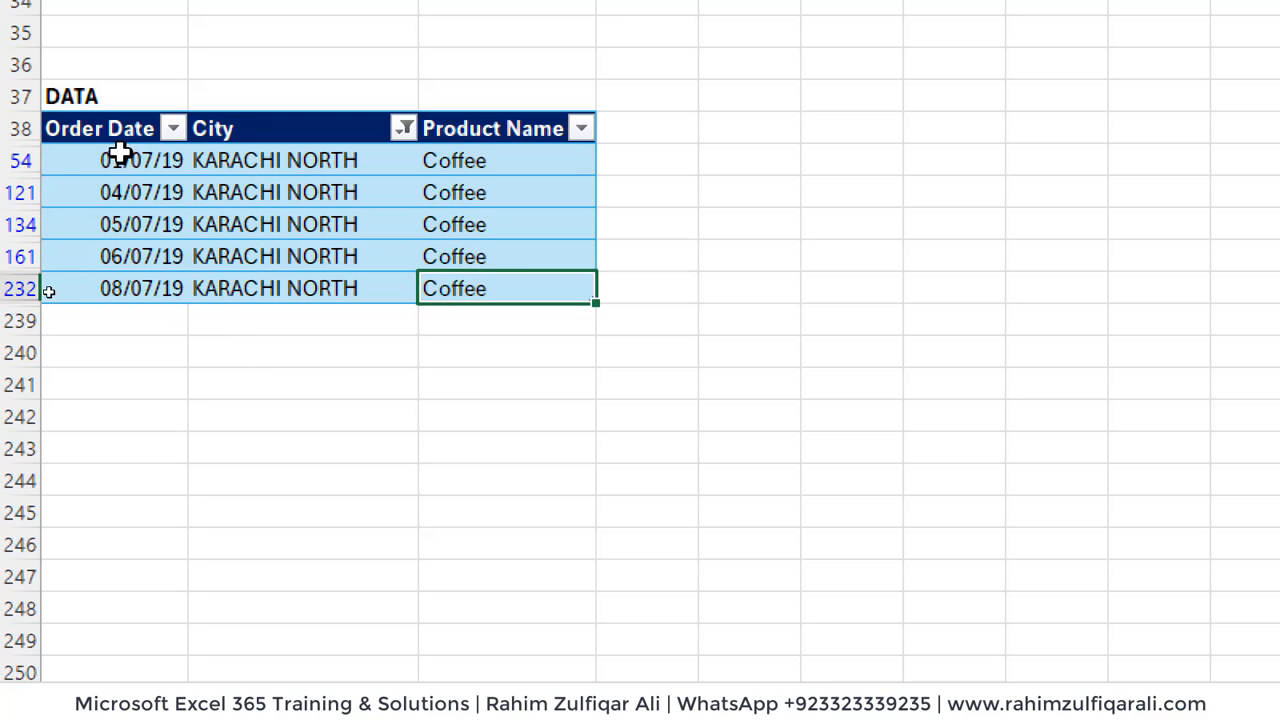
click(116, 200)
click(350, 220)
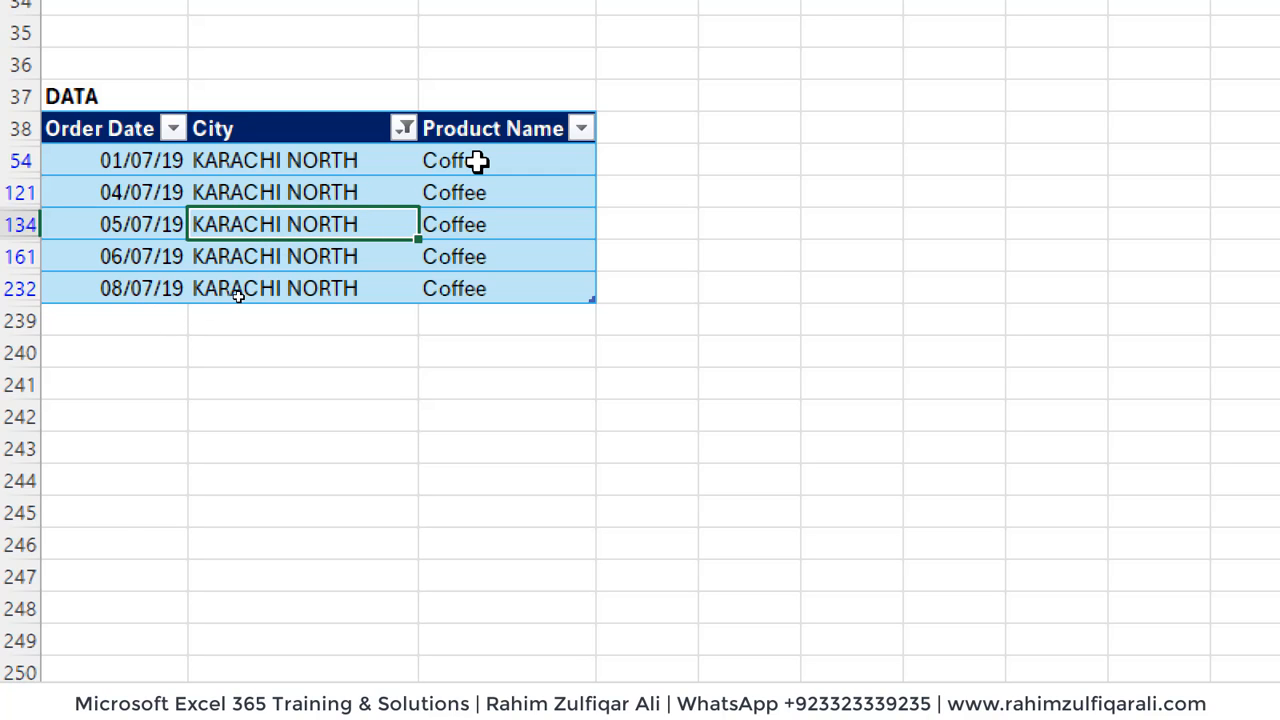
click(531, 202)
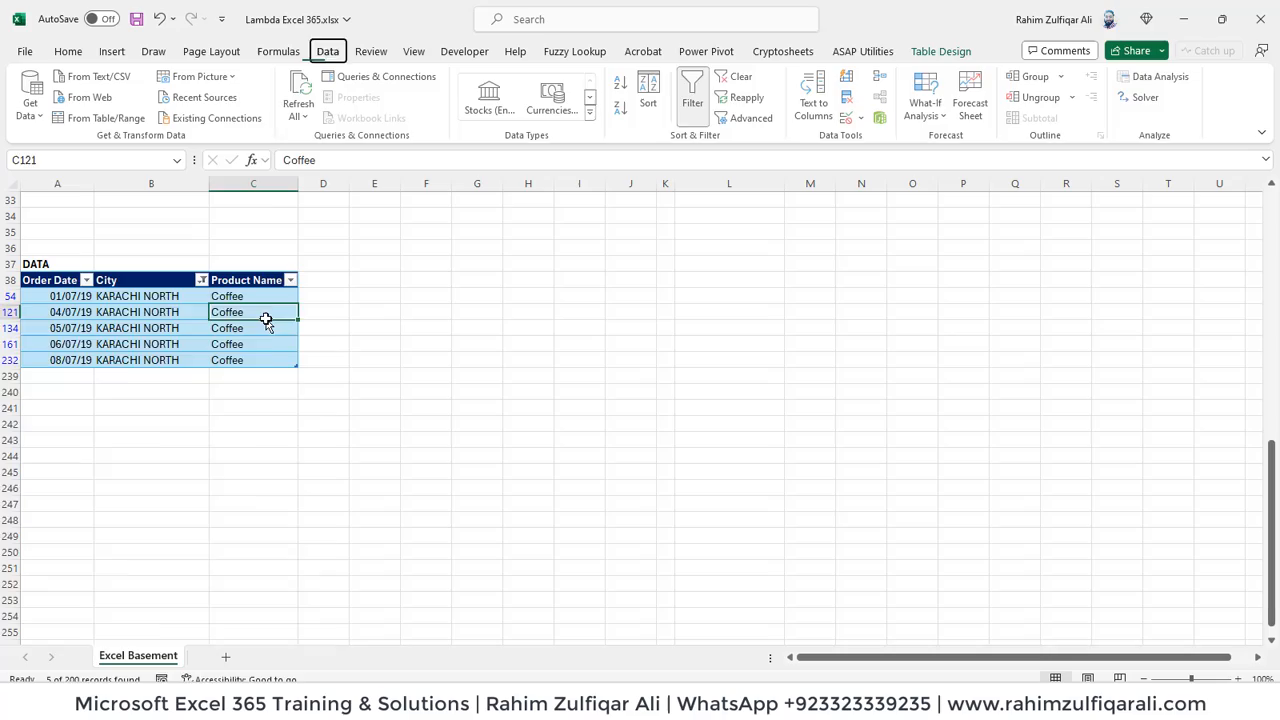
- Clear the City filter from the Data table and return to the formula results at the start of the sheet
key(c)
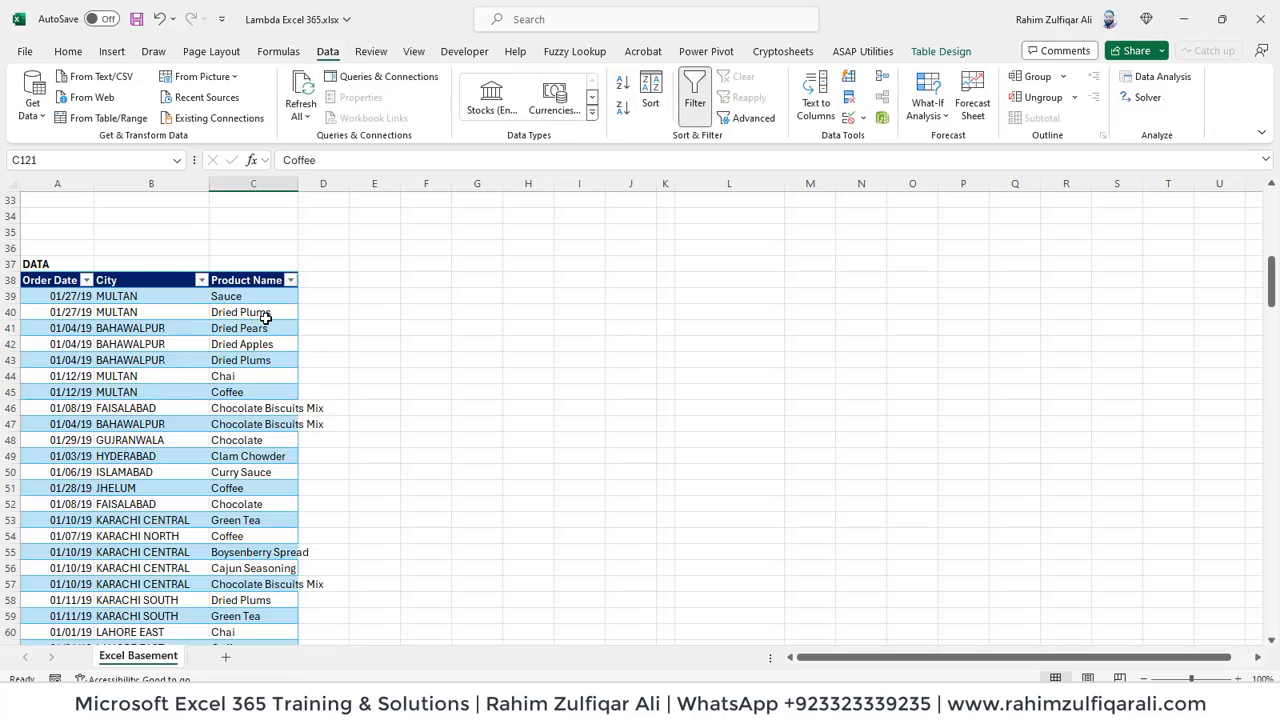
key(ctrl+Home)
key(Right)
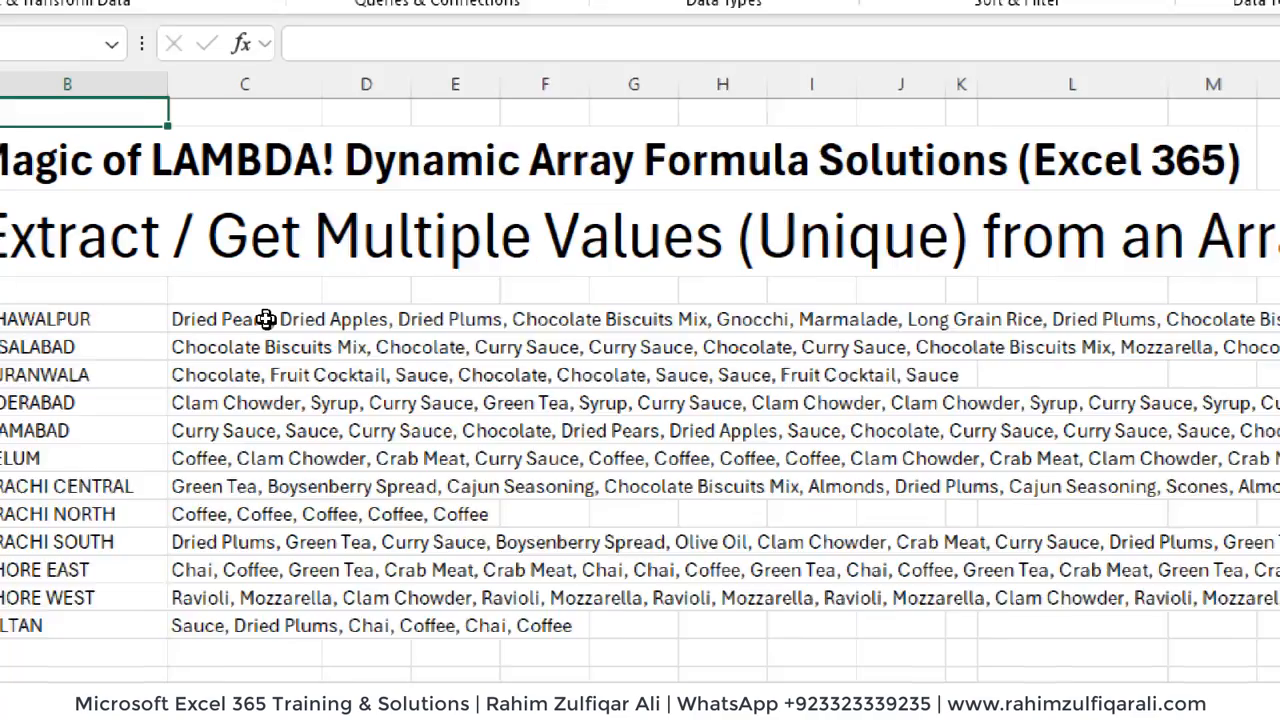
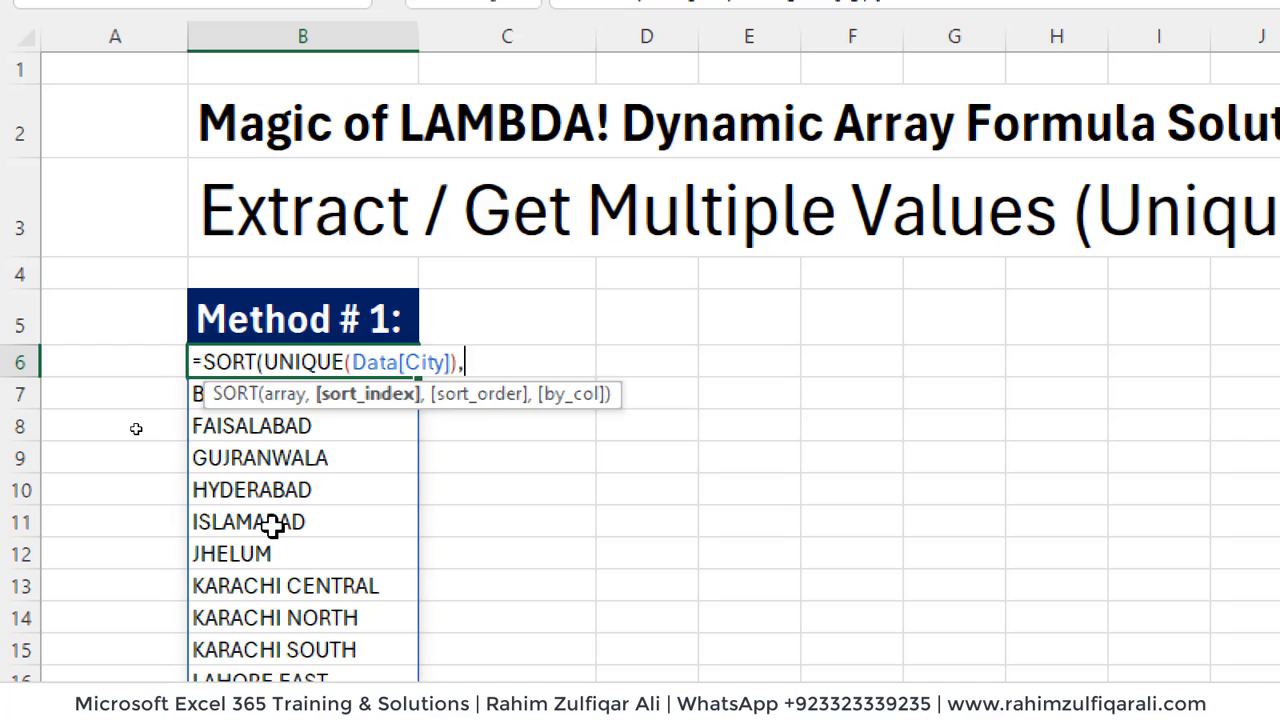
- Complete the city formula in B6 as =SORT(UNIQUE(Data[City]),,1) to sort the unique cities in ascending order
text(,)
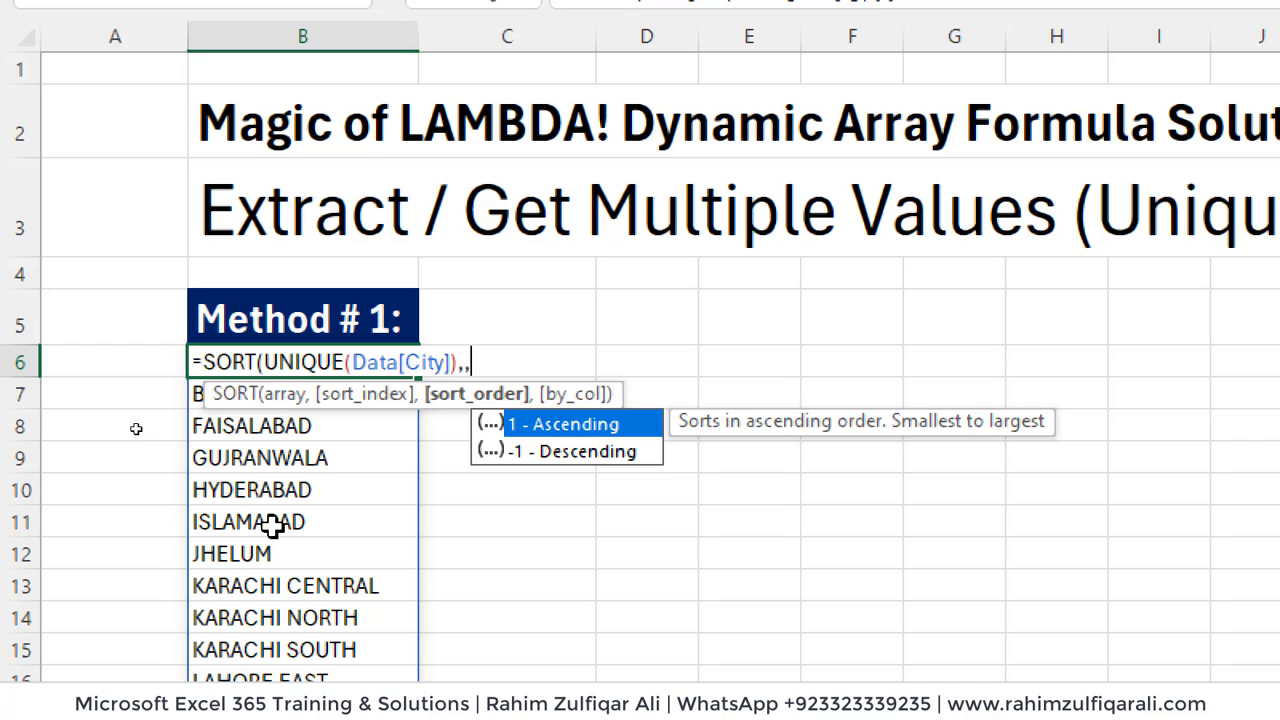
text(1))
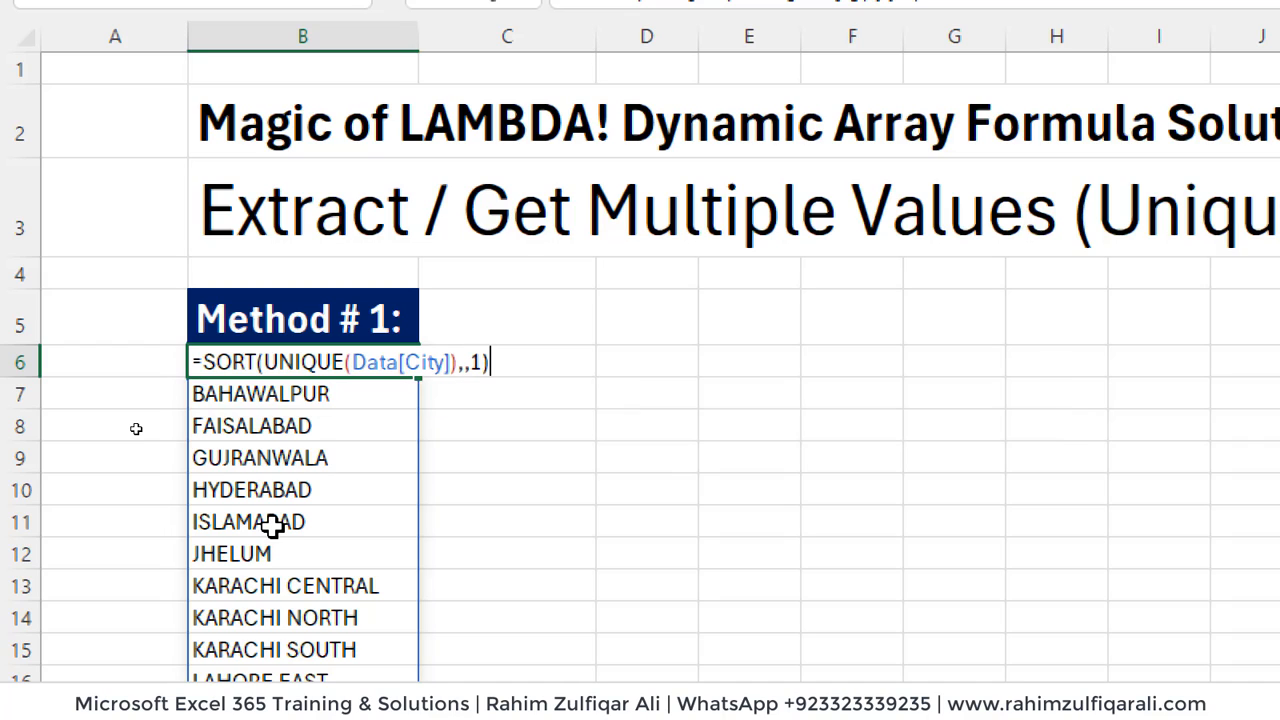
key(Return)
key(Up)
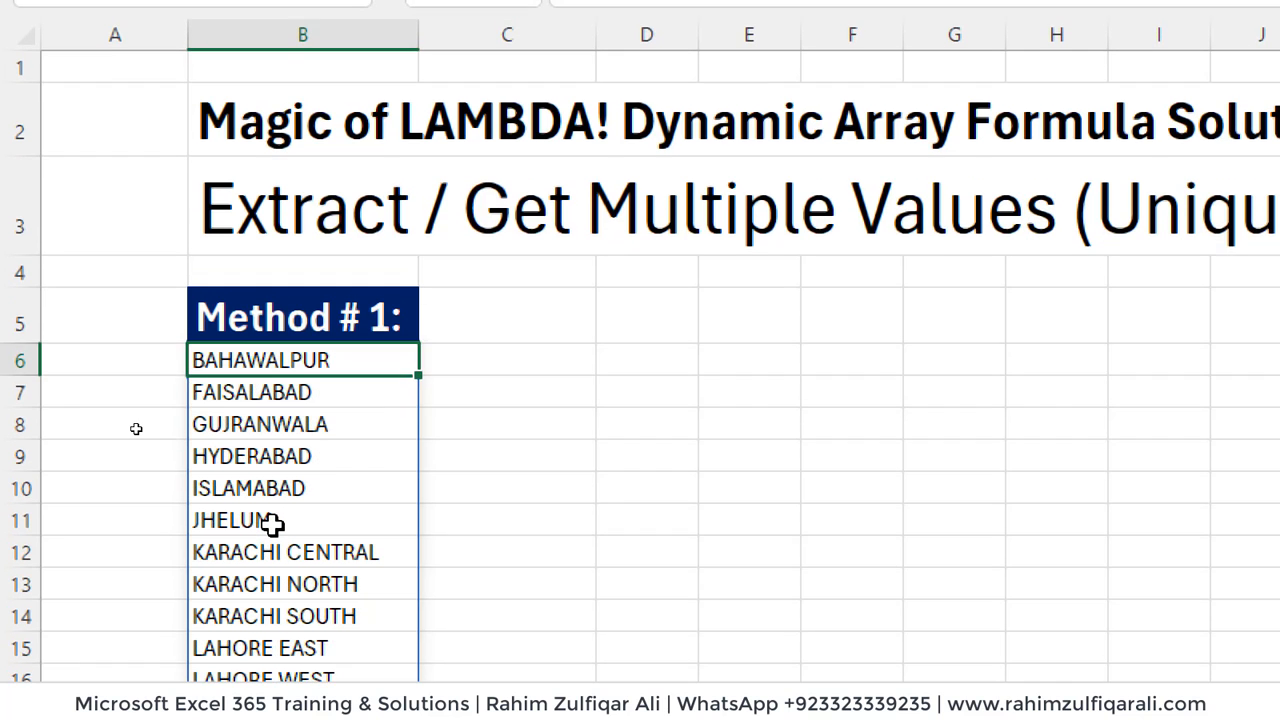
- Examine the spilled city list under Method # 1 for alphabetical order and review its SORT formula in B6
key(Down)
key(Down)
key(Down)
key(Down)
key(Down)
key(Down)
key(Down)
key(Down)
key(Down)
key(Down)
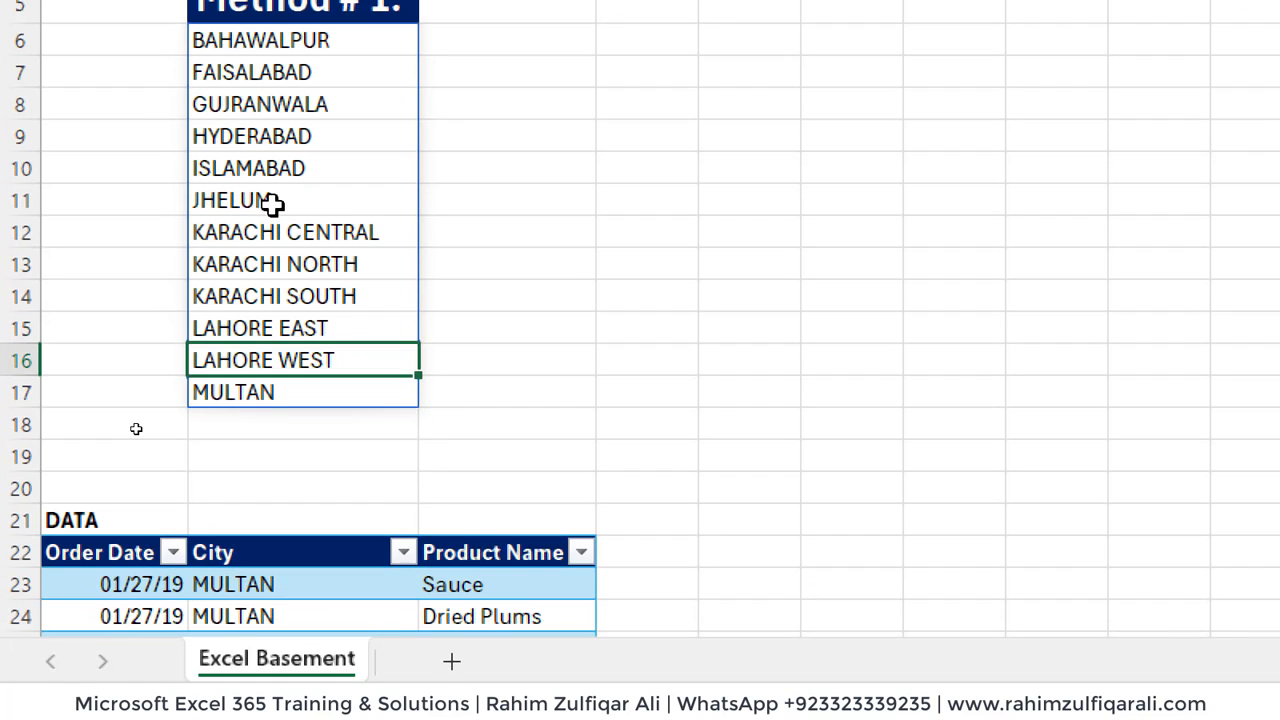
key(Up)
key(Up)
key(Up)
key(Up)
key(Up)
key(Up)
key(Up)
key(Up)
key(Up)
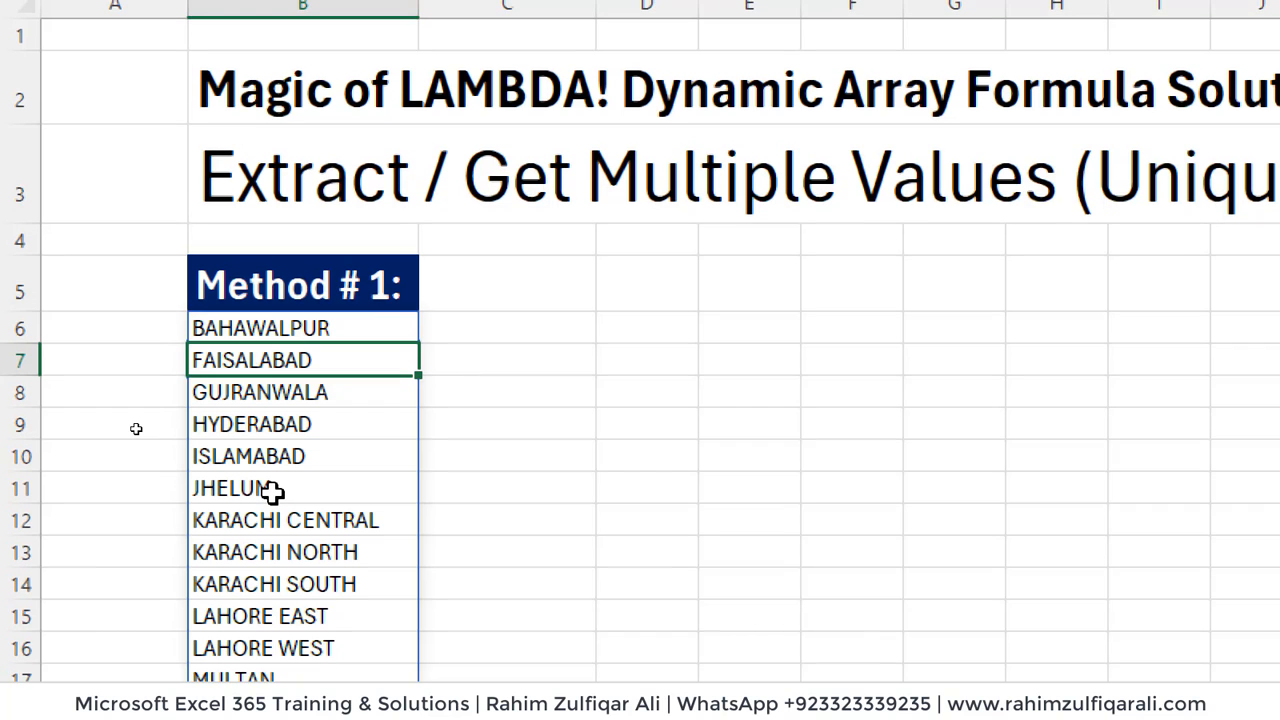
key(Up)
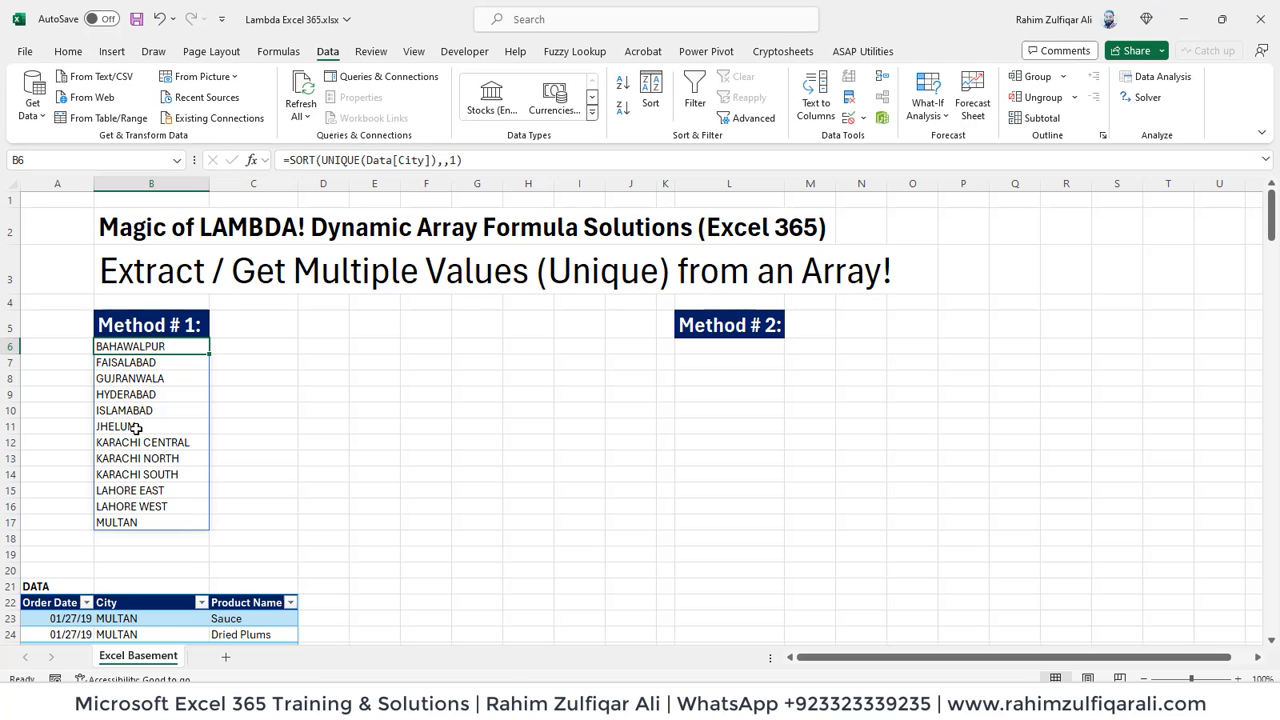
key(F2)
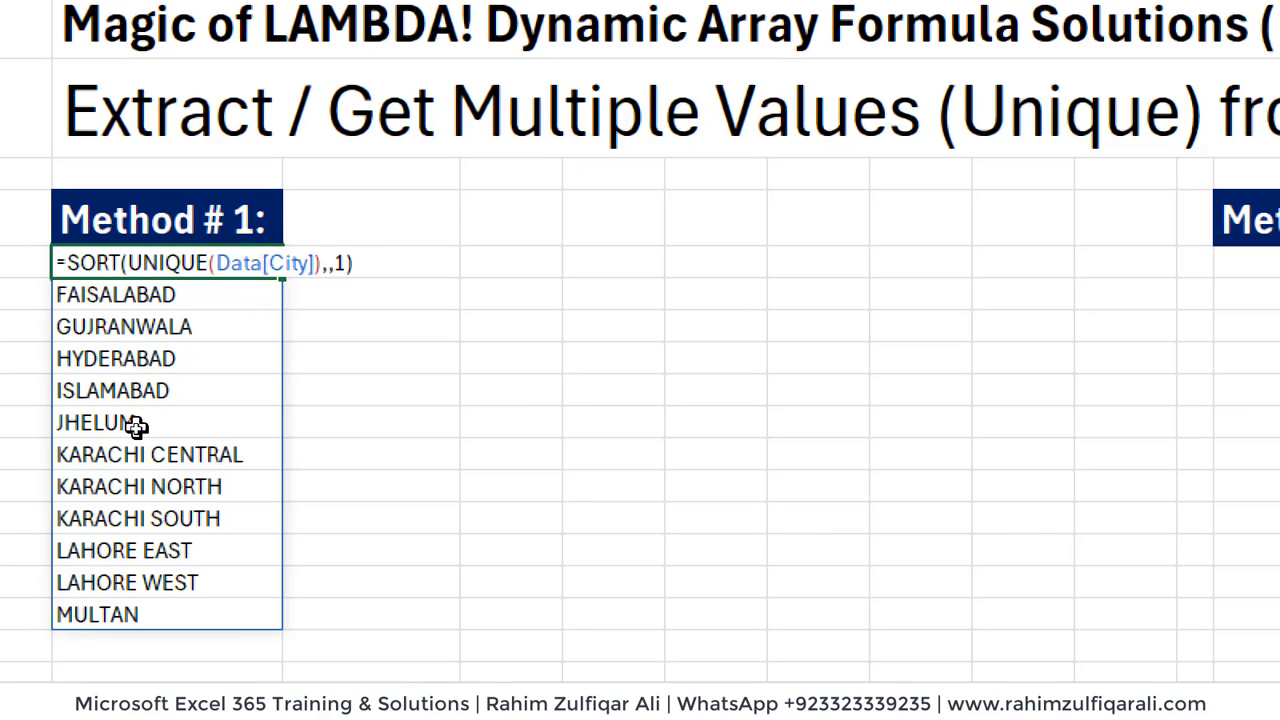
key(Escape)
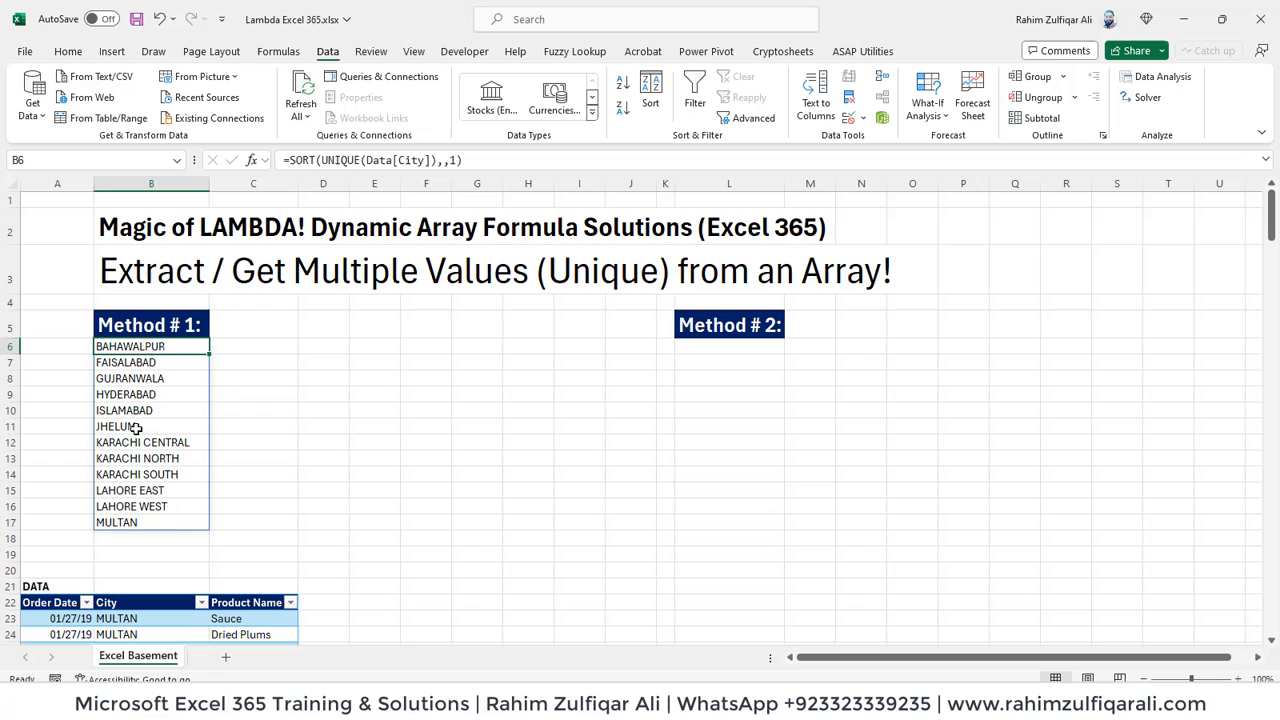
key(Right)
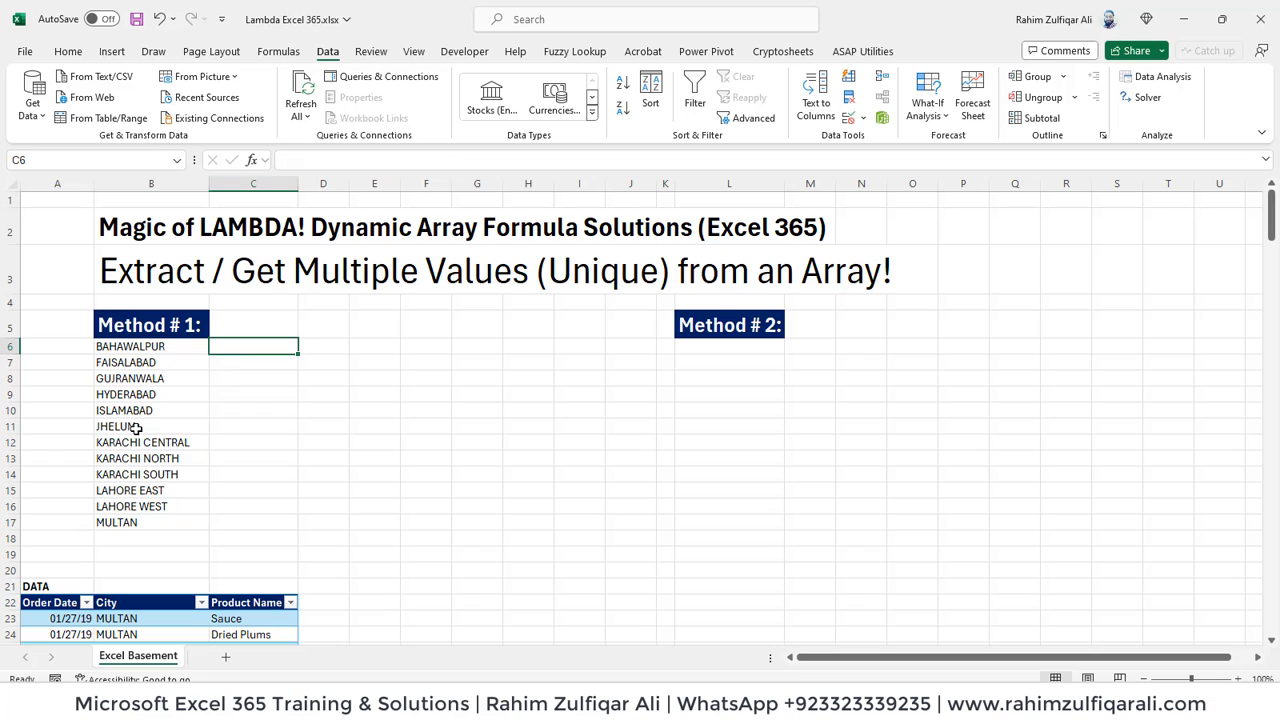
key(Left)
key(Right)
key(Left)
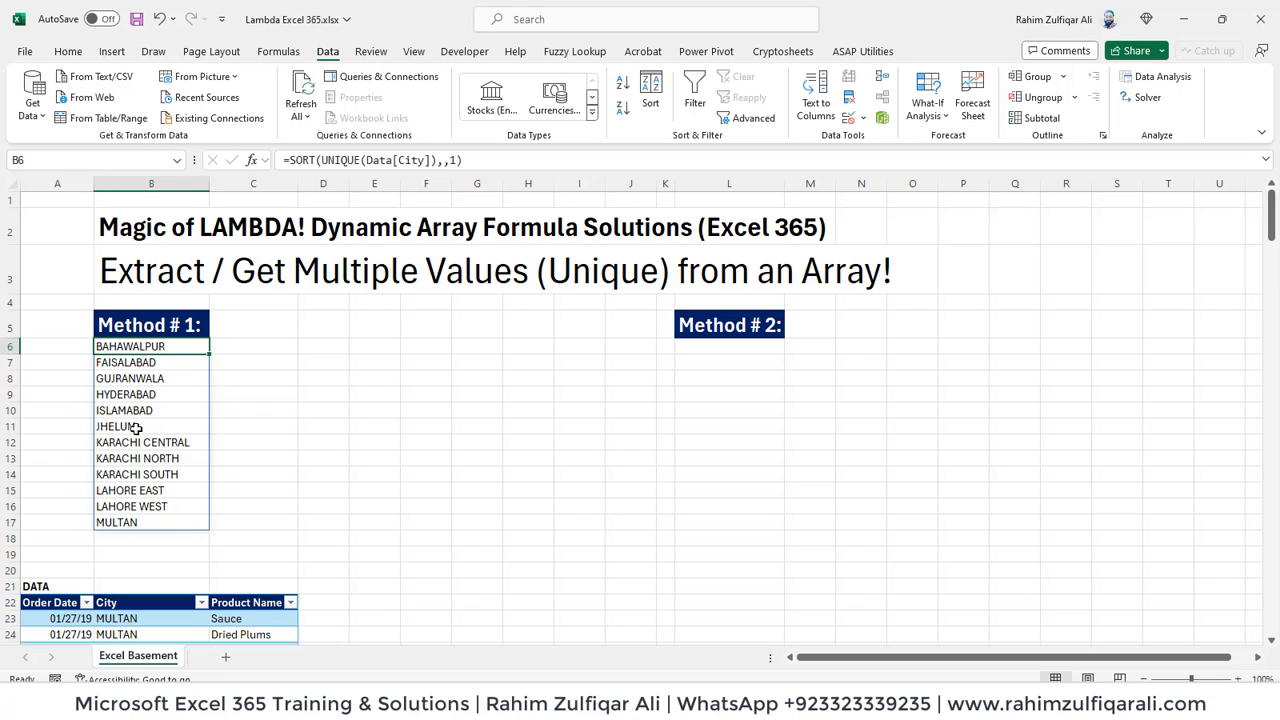
key(Right)
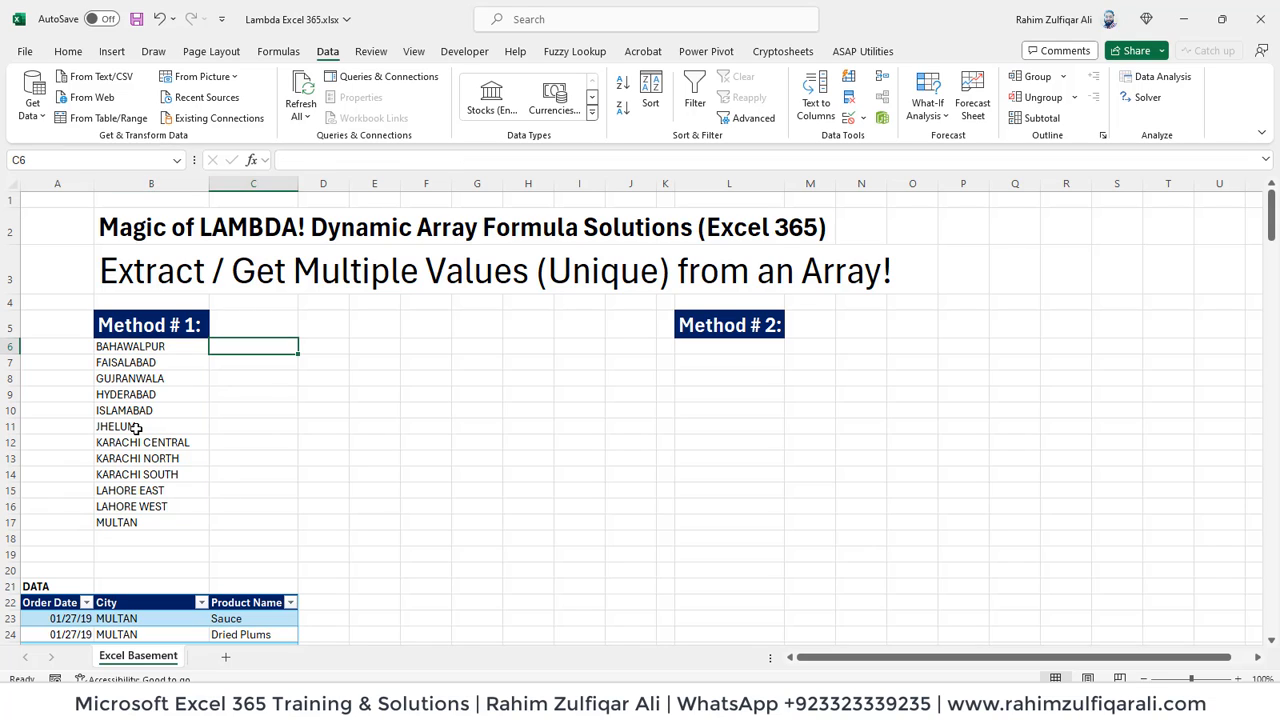
key(Left)
key(Down)
key(Down)
- Start a FILTER formula in C6 beside the first city, with Data[Product Name] as the array
key(Right)
key(Up)
key(Up)
text(=)
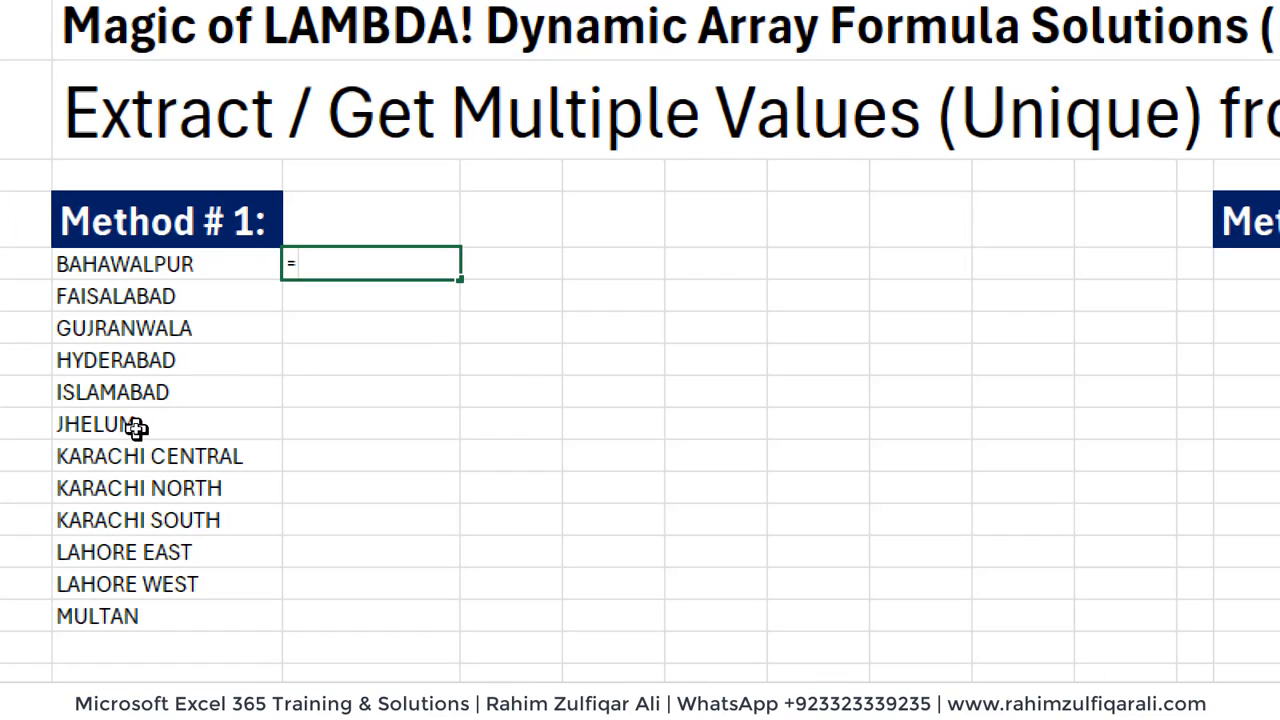
text(fil)
key(Tab)
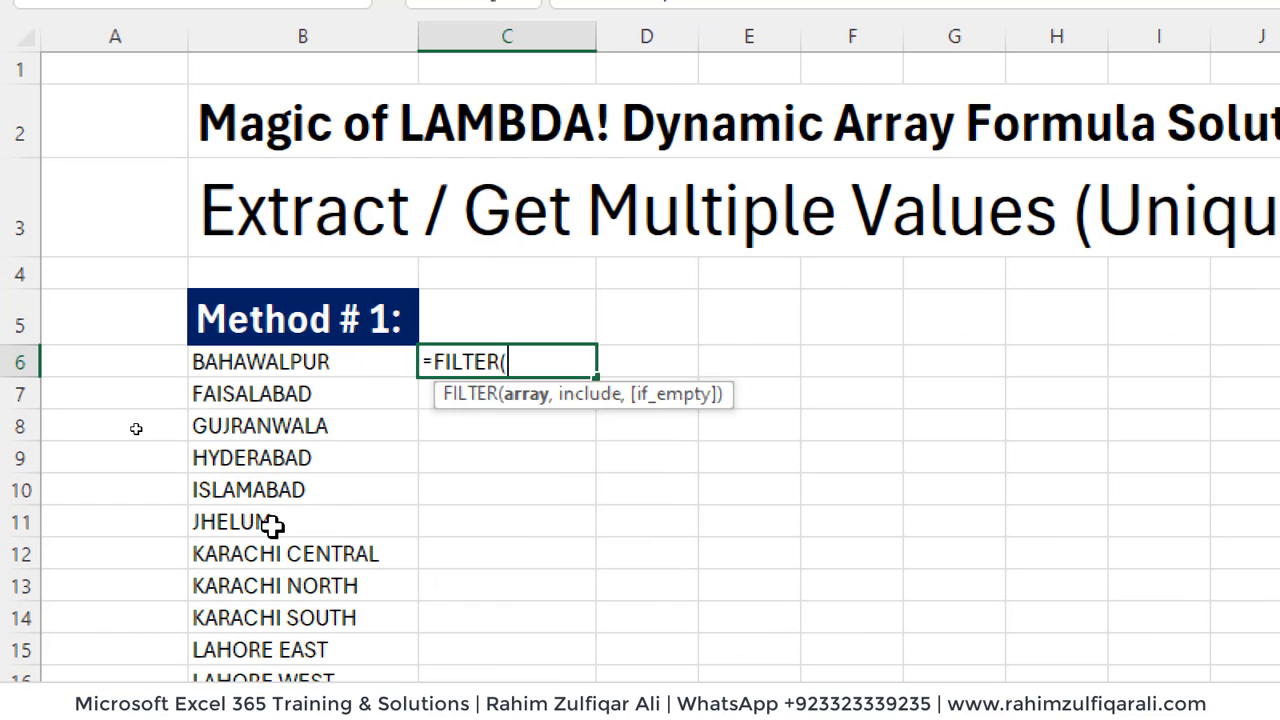
text(data)
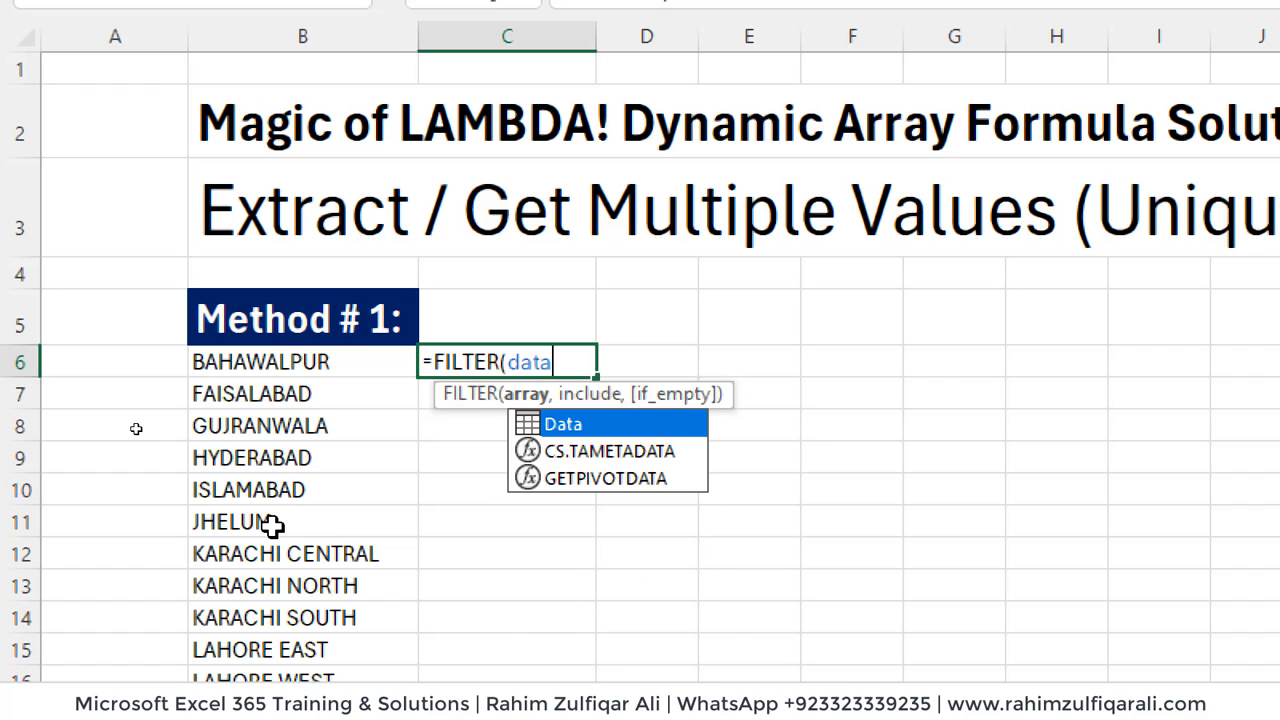
text([)
key(Down)
key(Down)
key(Down)
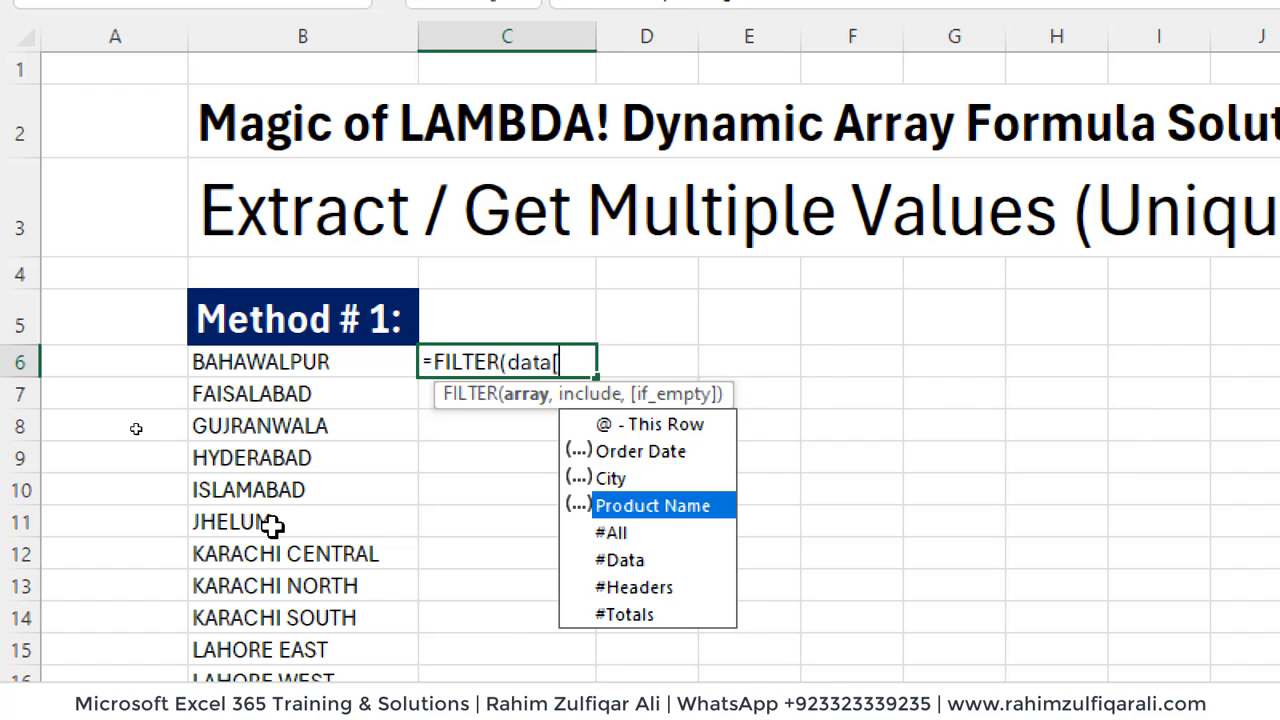
key(Tab)
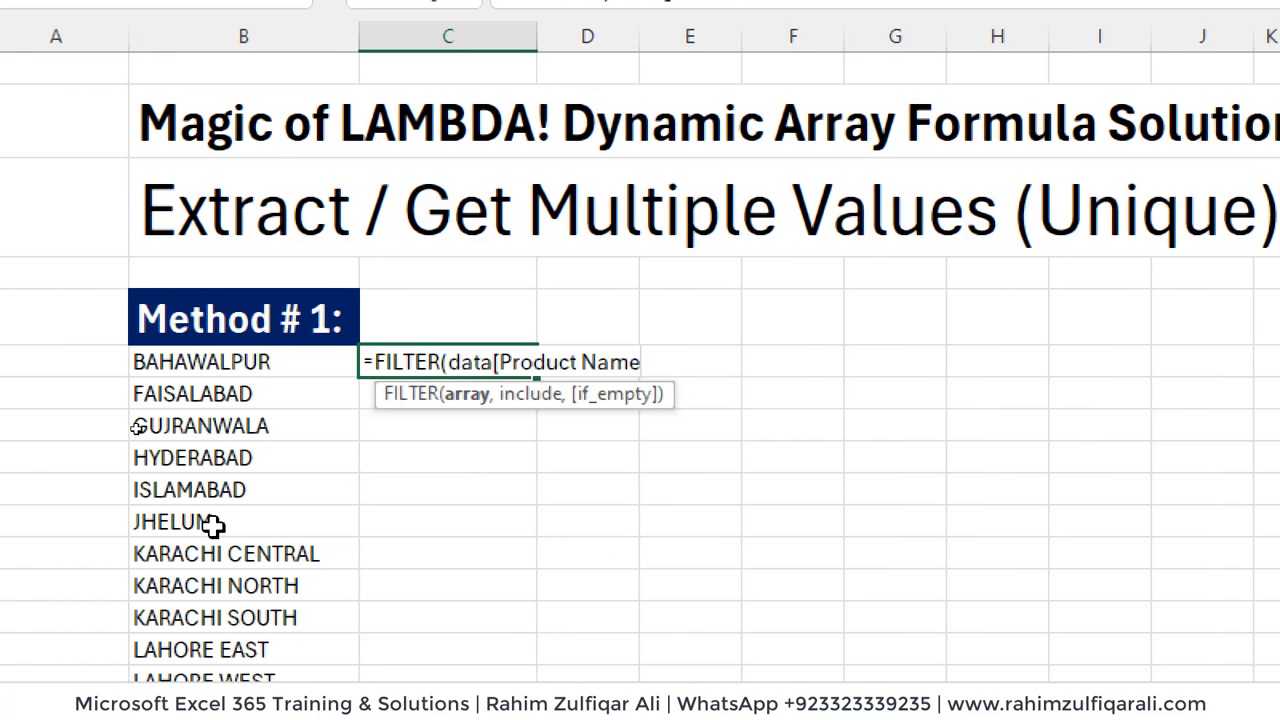
text(],)
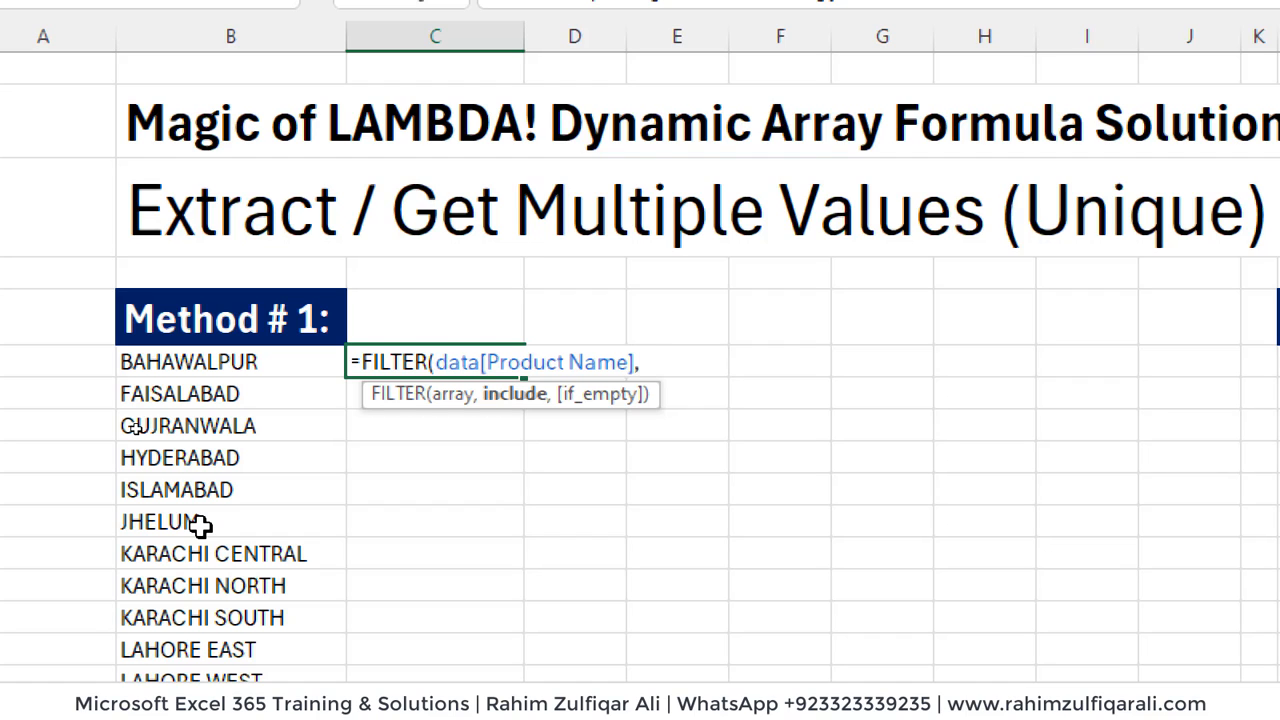
text(data)
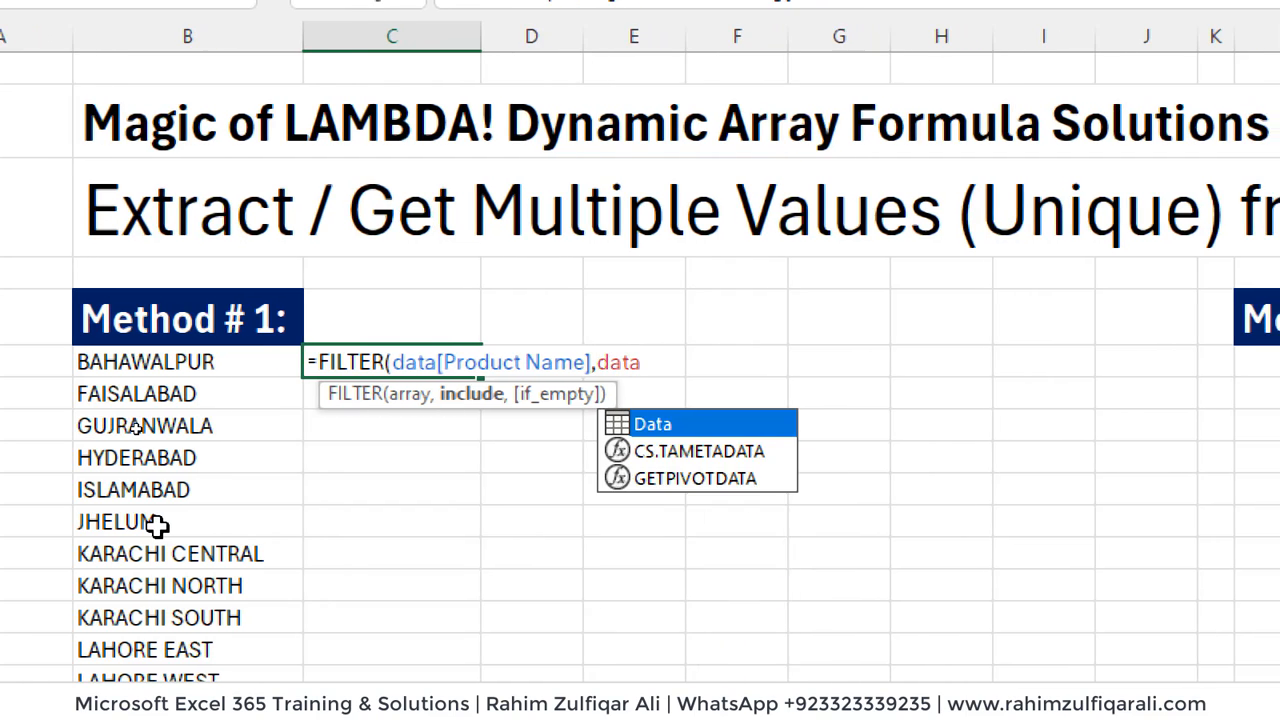
- Set the FILTER condition to Data[City]=B6 and enter the formula
key(Tab)
text([)
key(Down)
key(Down)
key(Tab)
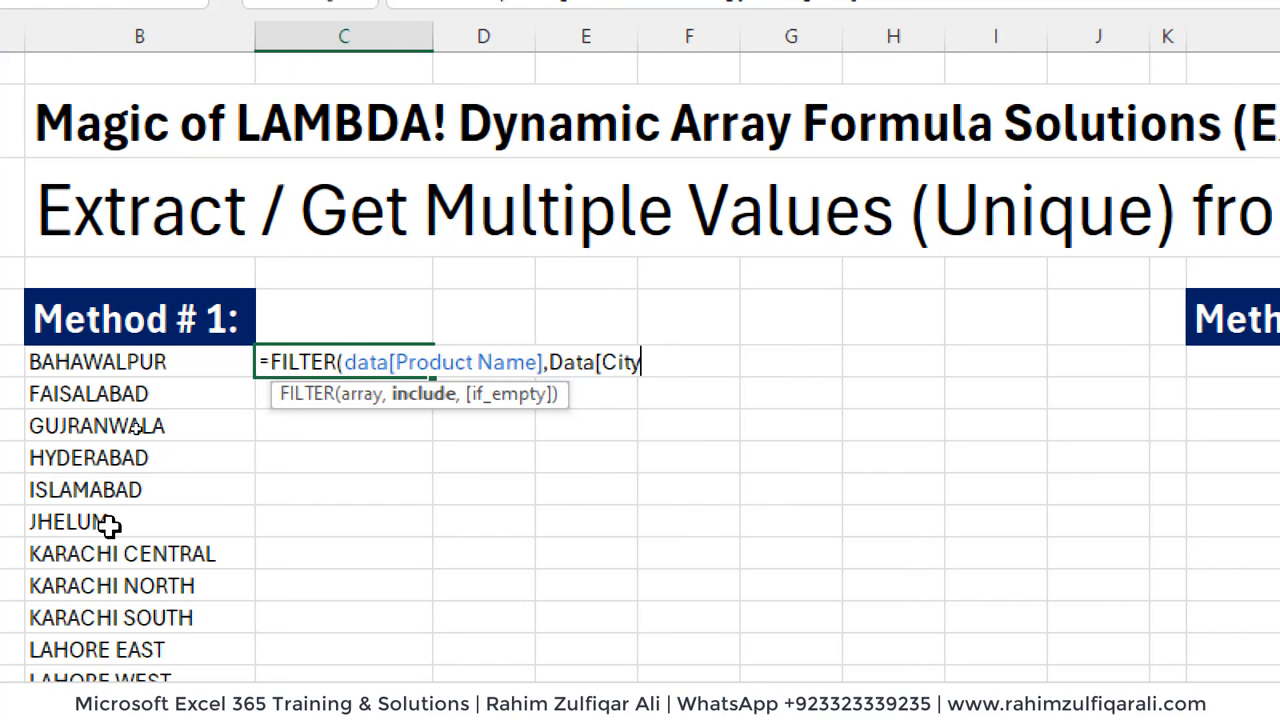
text(]=)
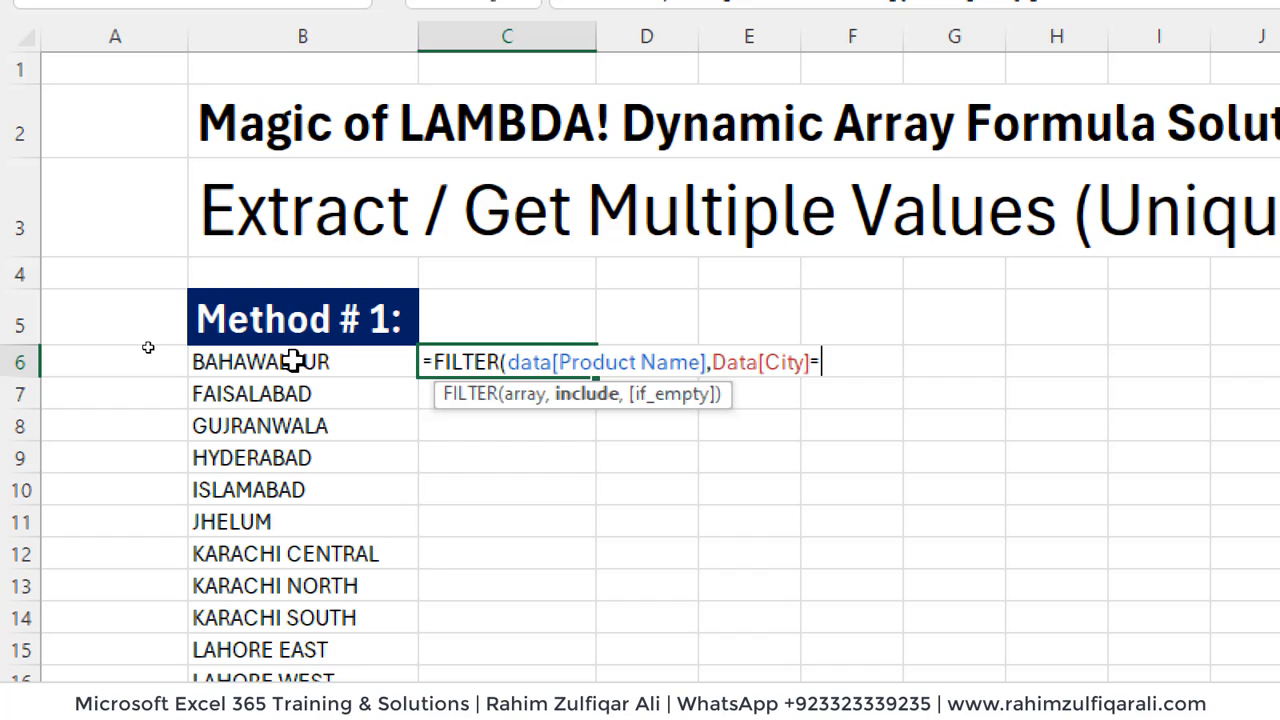
click(291, 361)
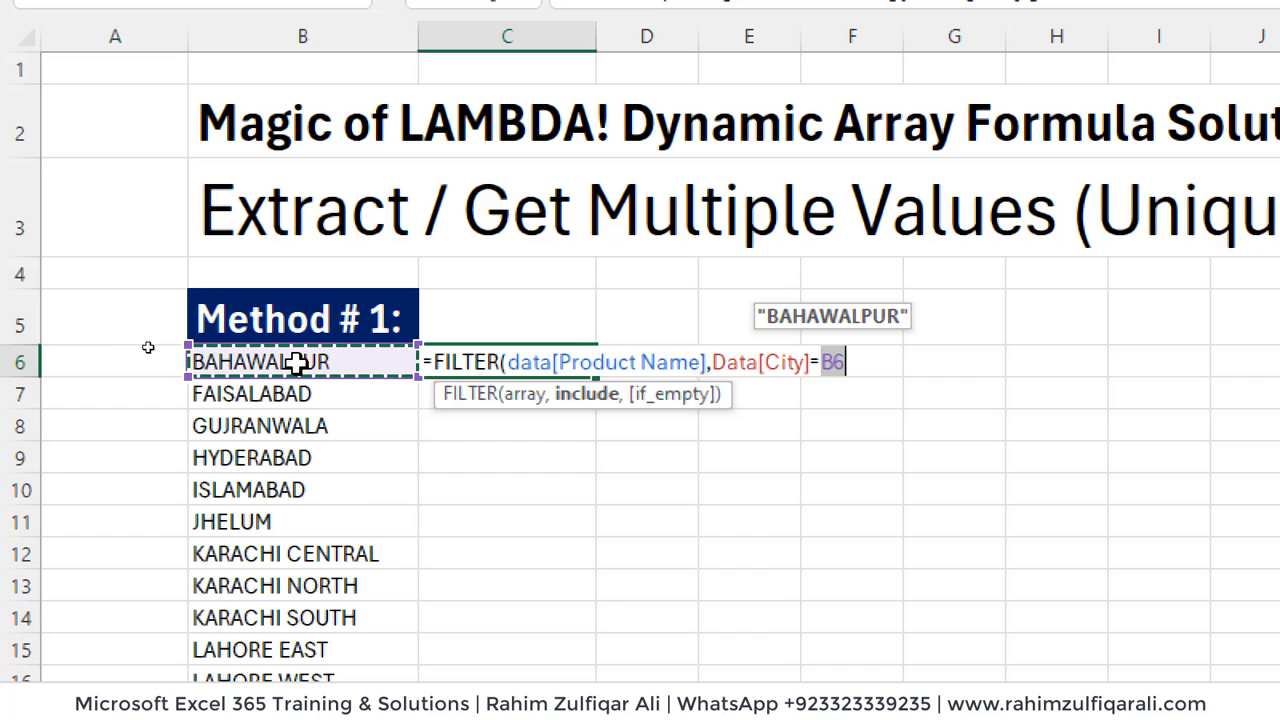
text())
key(Return)
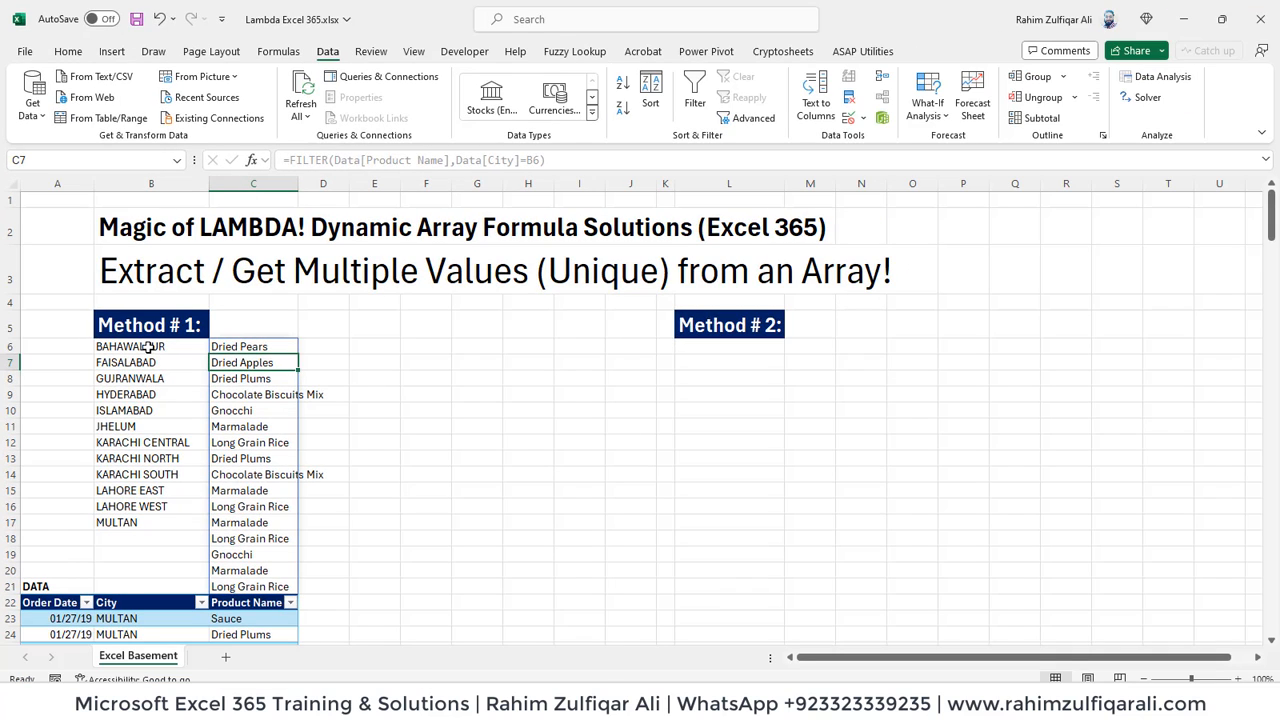
- Examine the spilled product names for BAHAWALPUR in column C for repeated products
click(148, 346)
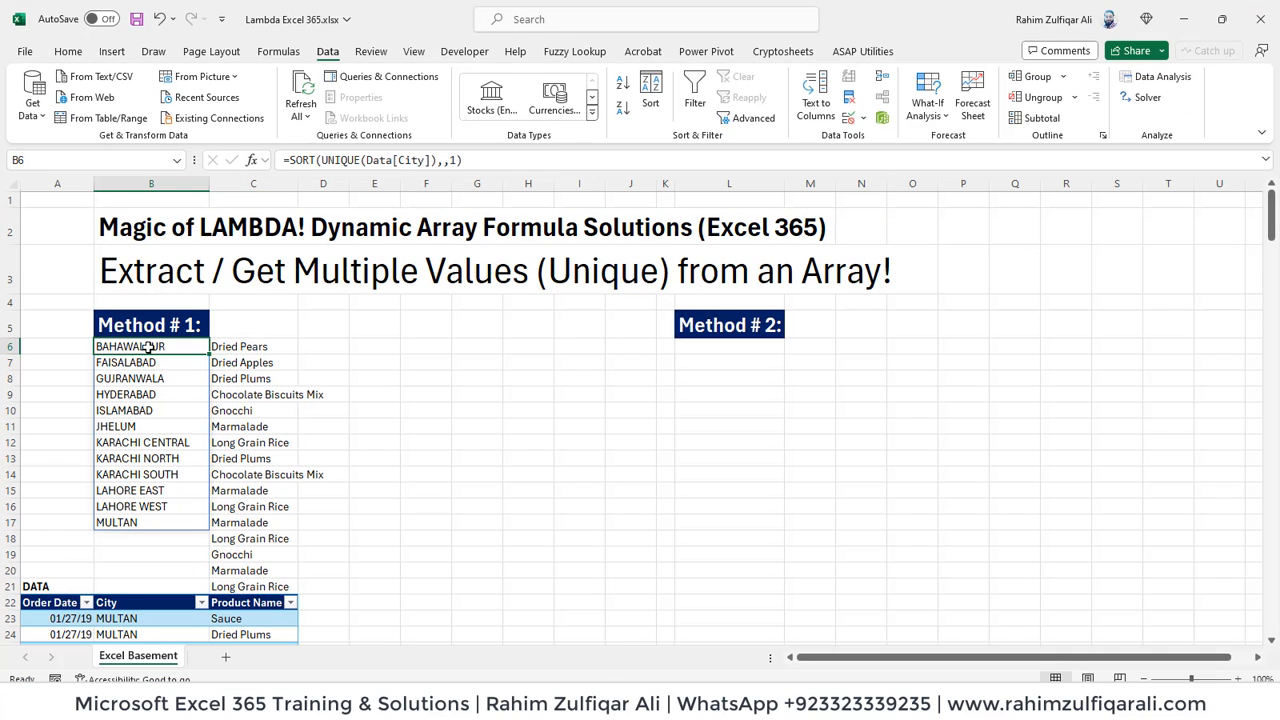
key(Right)
key(Left)
key(Right)
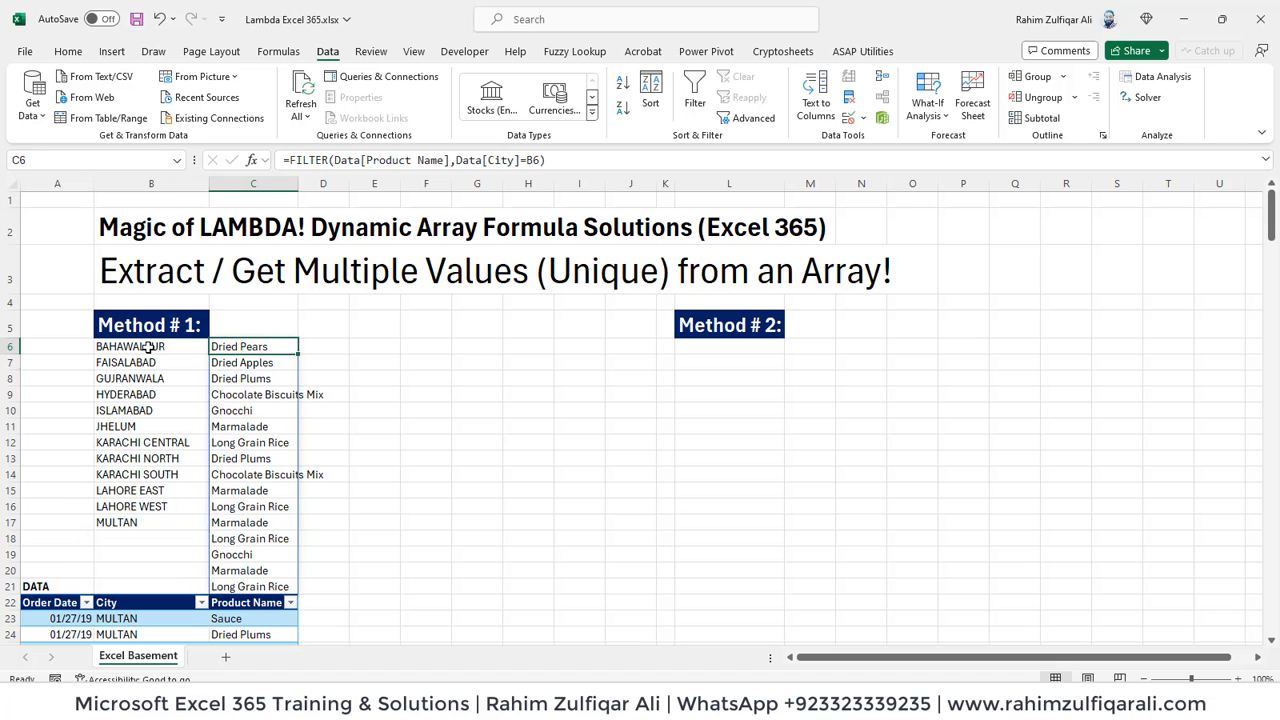
key(Down)
key(Down)
key(Down)
key(Down)
key(Down)
key(Down)
key(Down)
key(Down)
key(Down)
key(Down)
key(Down)
key(Down)
key(Down)
key(Down)
key(Down)
key(Up)
key(Up)
key(Up)
key(Up)
key(Up)
key(Up)
key(Up)
key(Up)
key(Up)
key(Up)
key(Up)
key(Up)
key(Up)
key(Up)
key(Up)
key(Up)
key(Up)
key(Up)
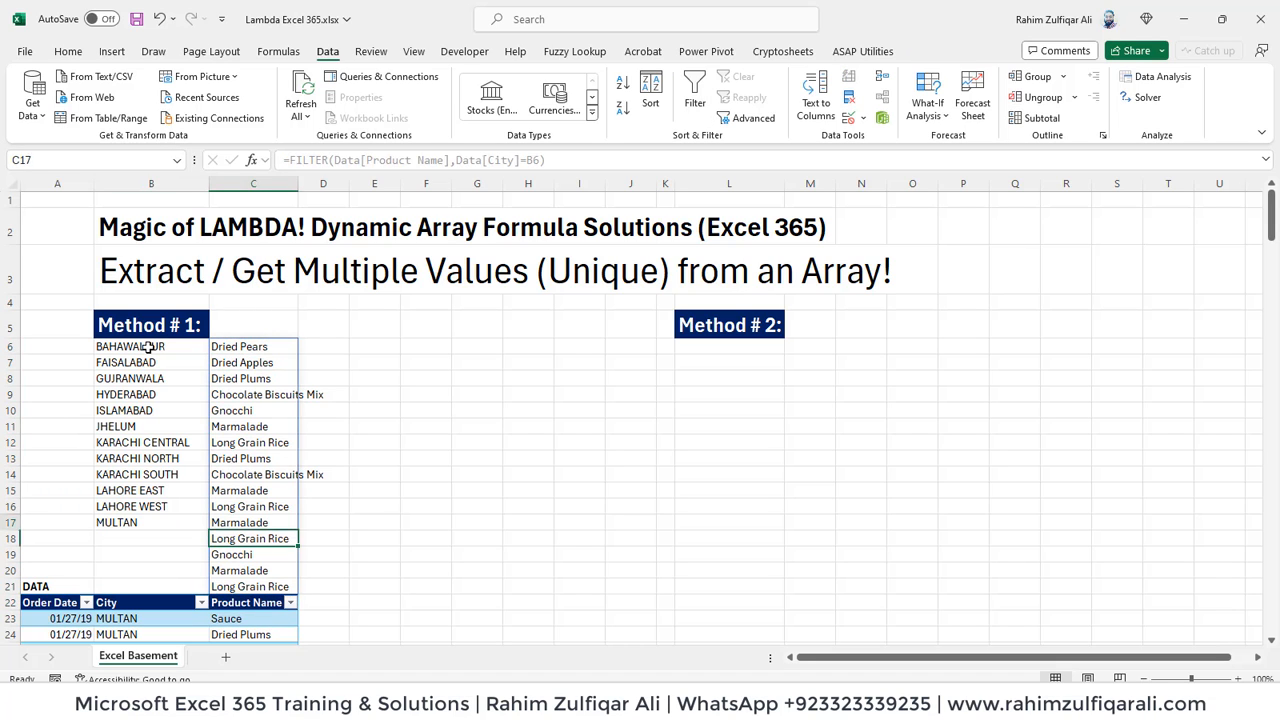
key(Down)
key(Down)
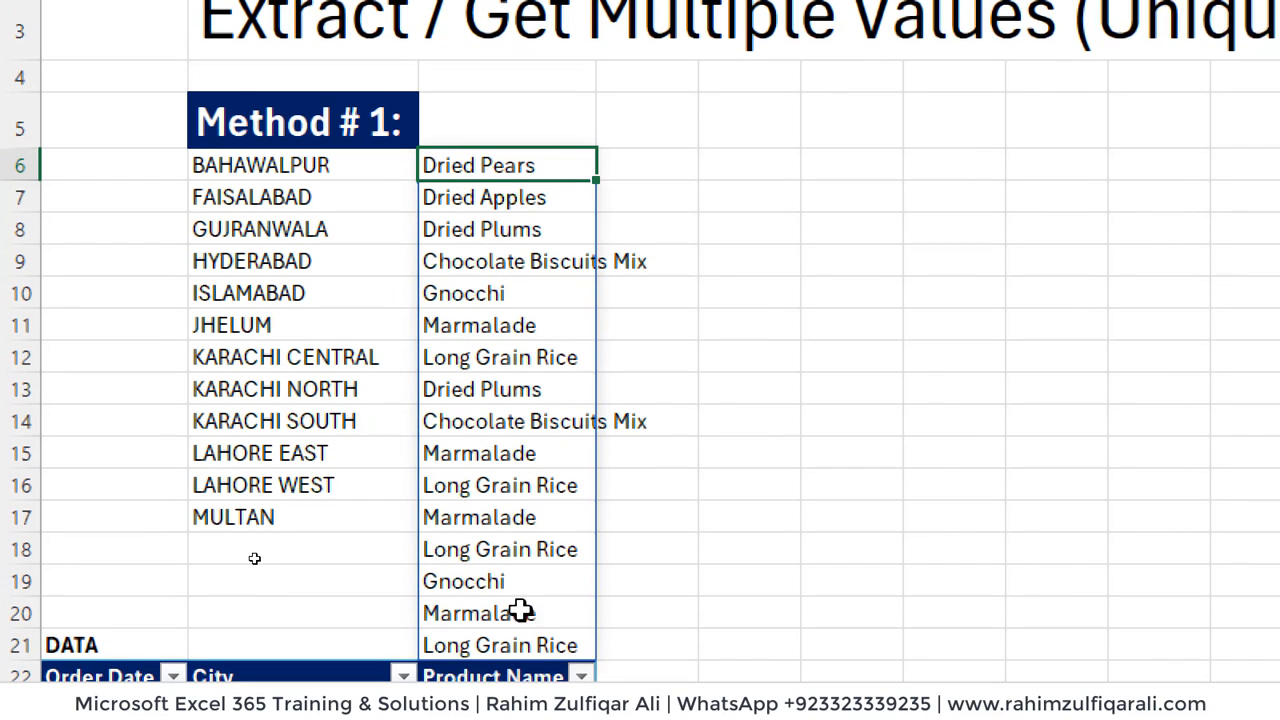
click(500, 520)
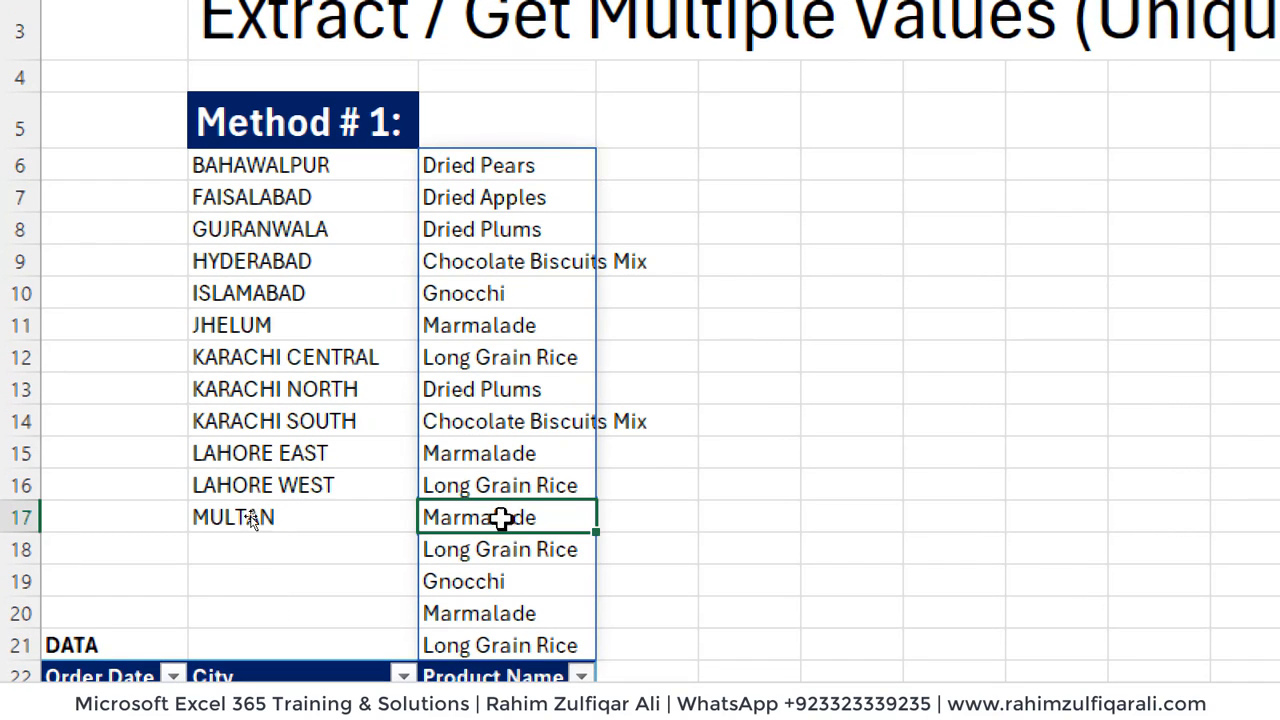
click(506, 455)
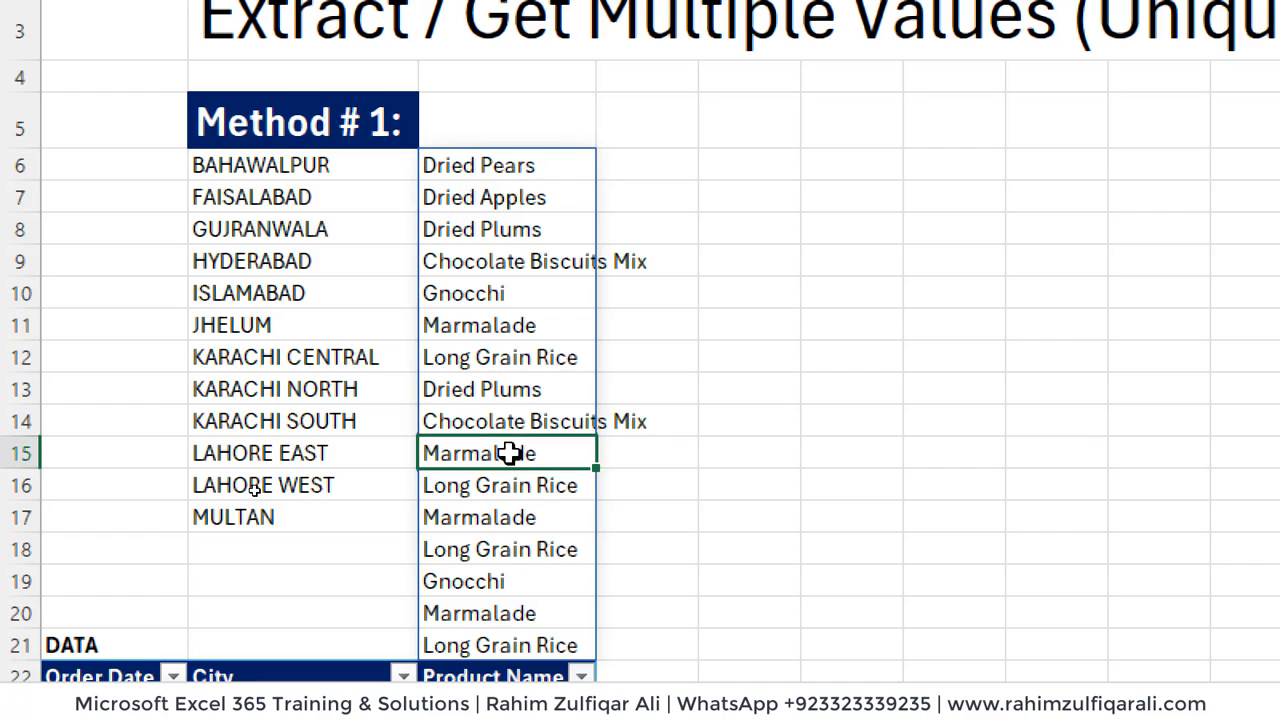
click(540, 604)
- Wrap the FILTER formula in C6 in the UNIQUE function to remove repeated products
double_click(481, 165)
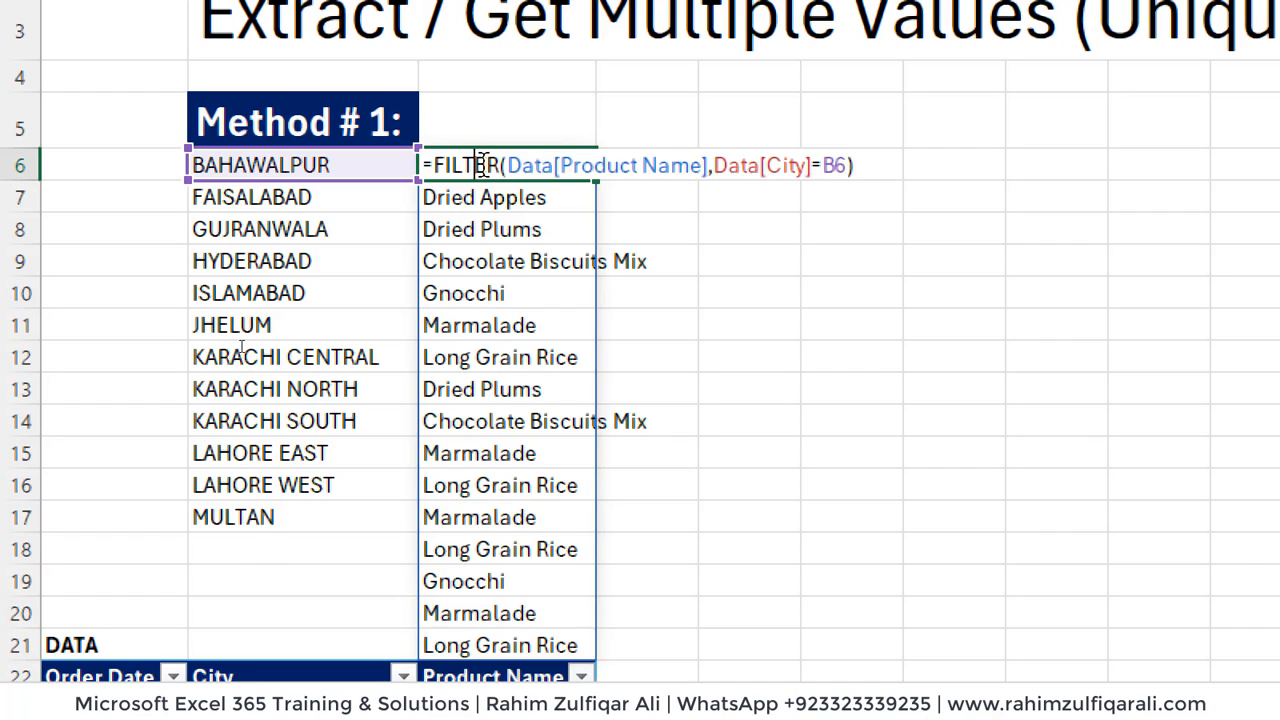
click(441, 165)
text(uni)
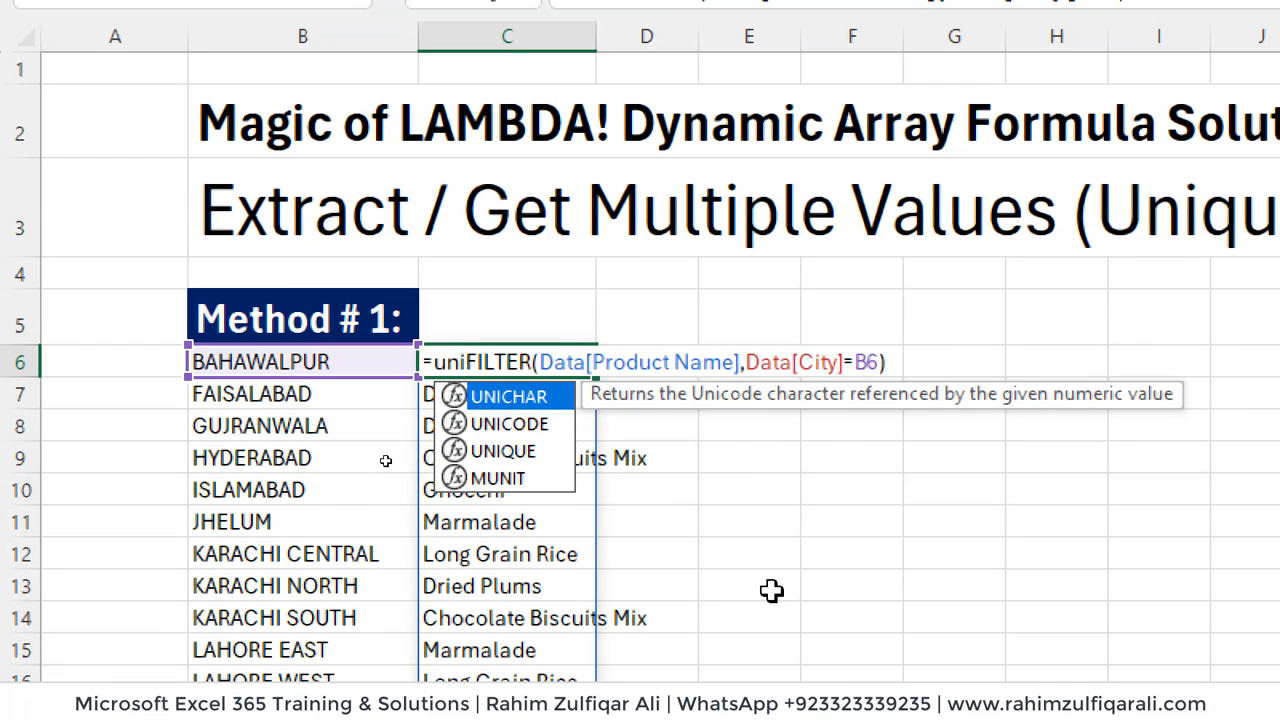
key(Down)
key(Down)
key(Tab)
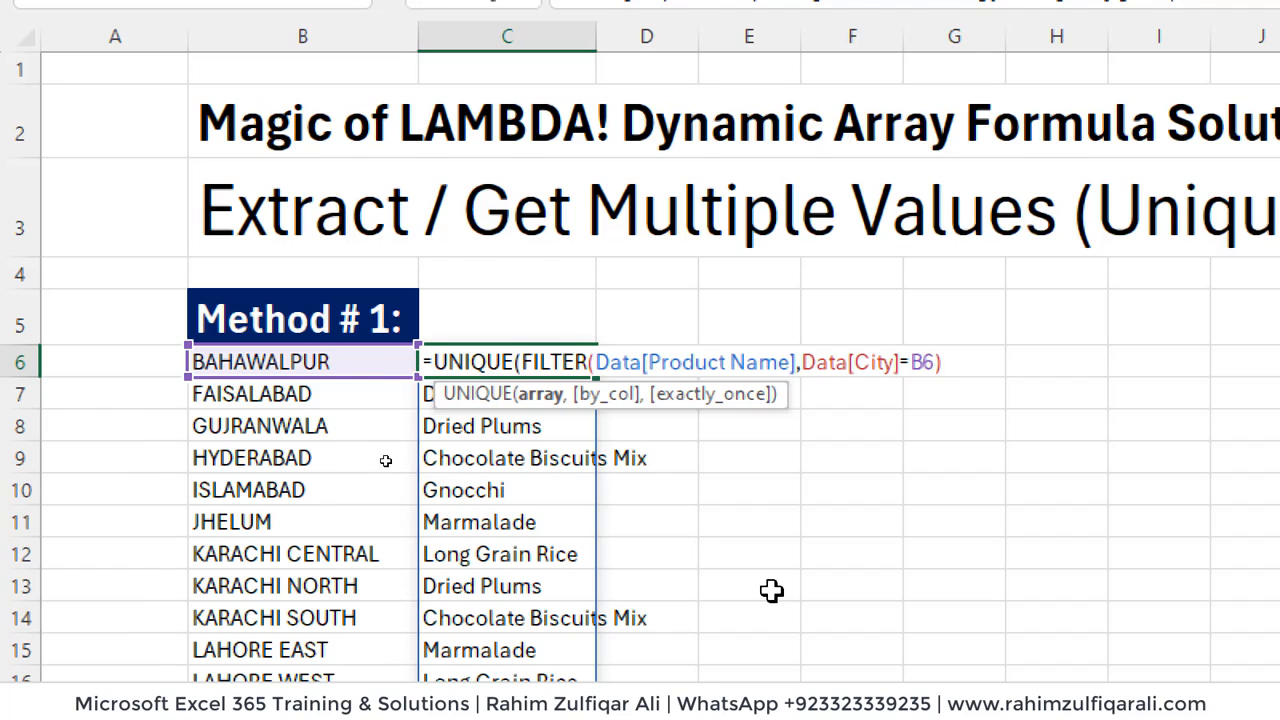
key(Return)
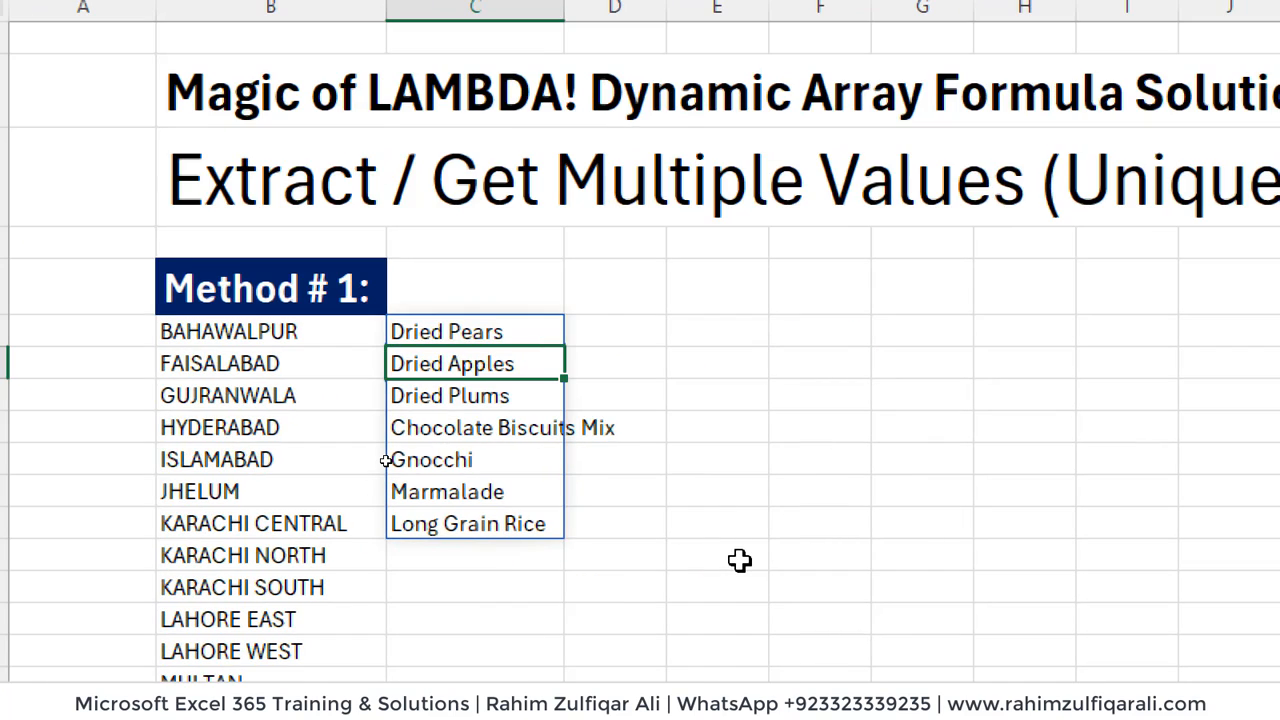
- Examine the unique product list in column C against the city BAHAWALPUR in B6
key(Up)
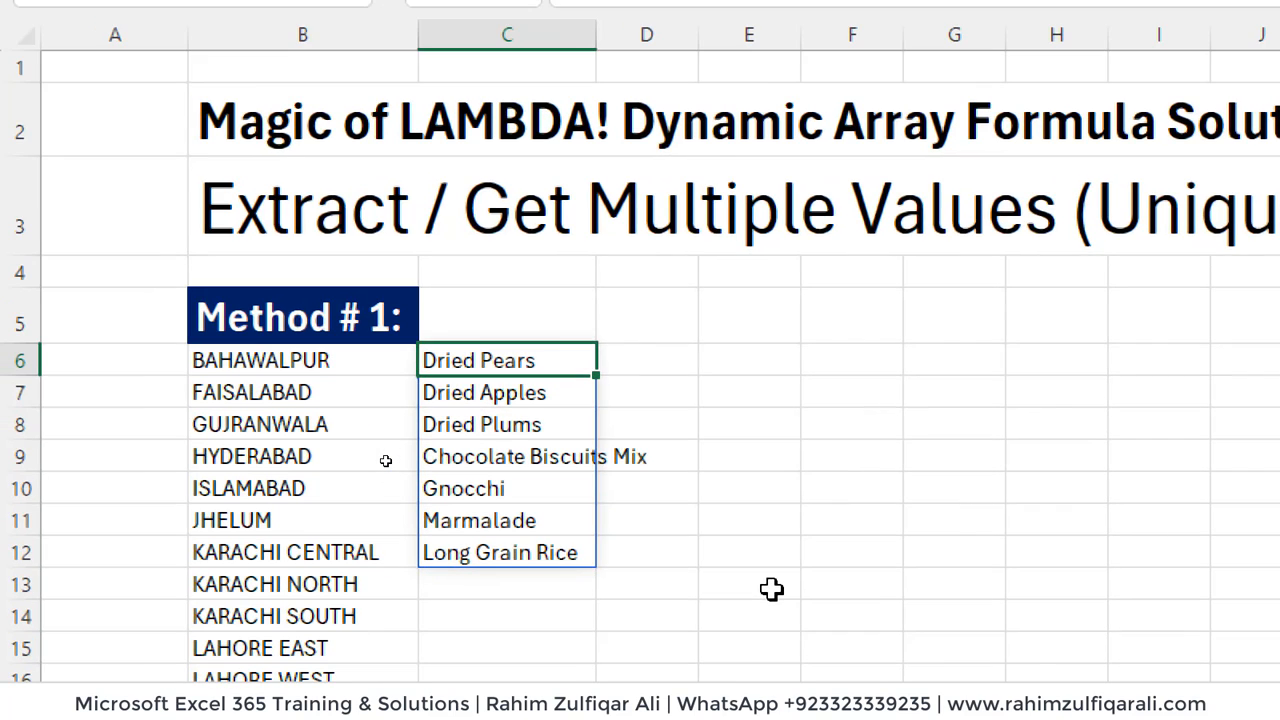
key(Down)
key(Down)
key(Down)
key(Down)
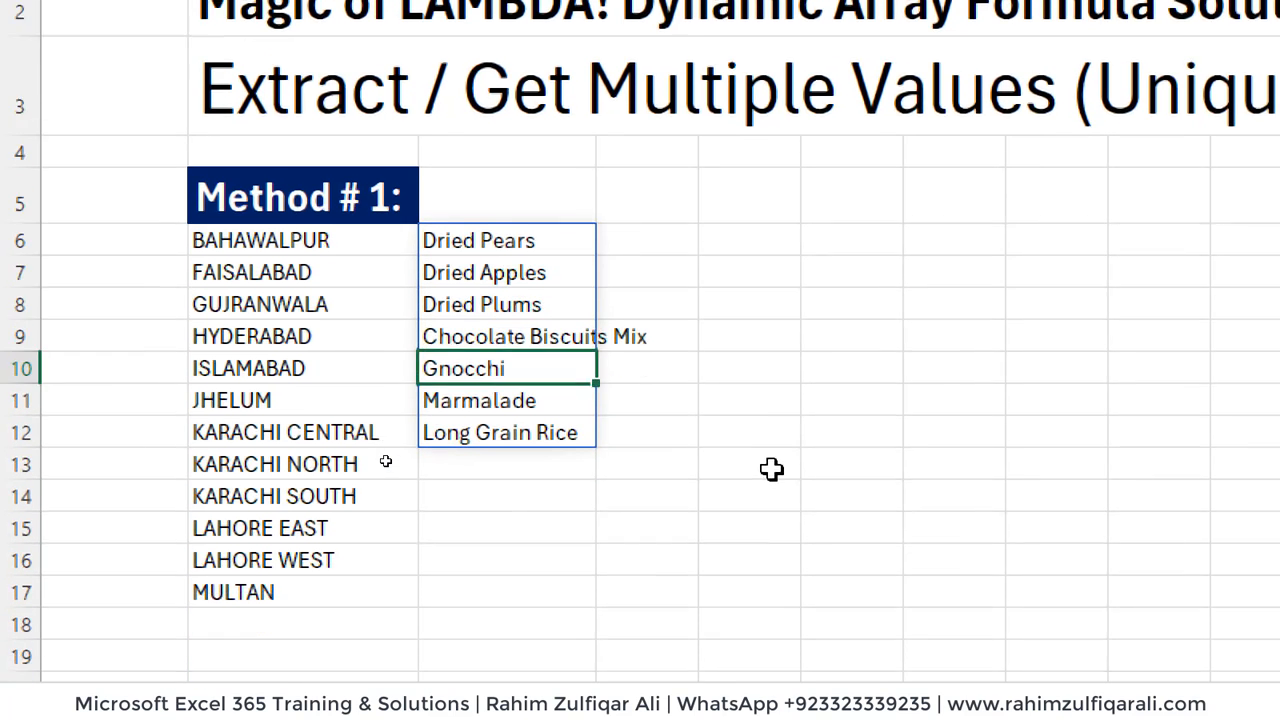
key(Down)
key(Down)
key(Up)
key(Up)
key(Up)
key(Up)
key(Up)
key(Up)
key(Left)
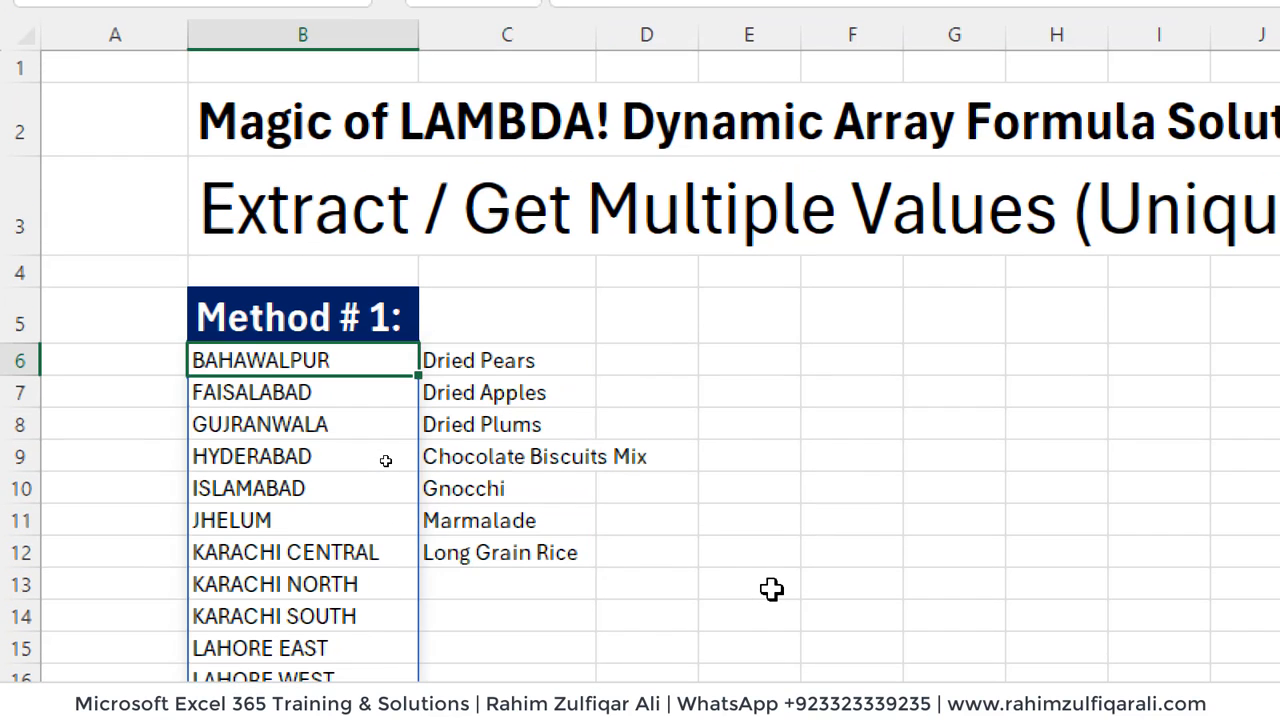
key(Right)
key(Down)
key(Down)
key(Down)
key(Down)
key(Down)
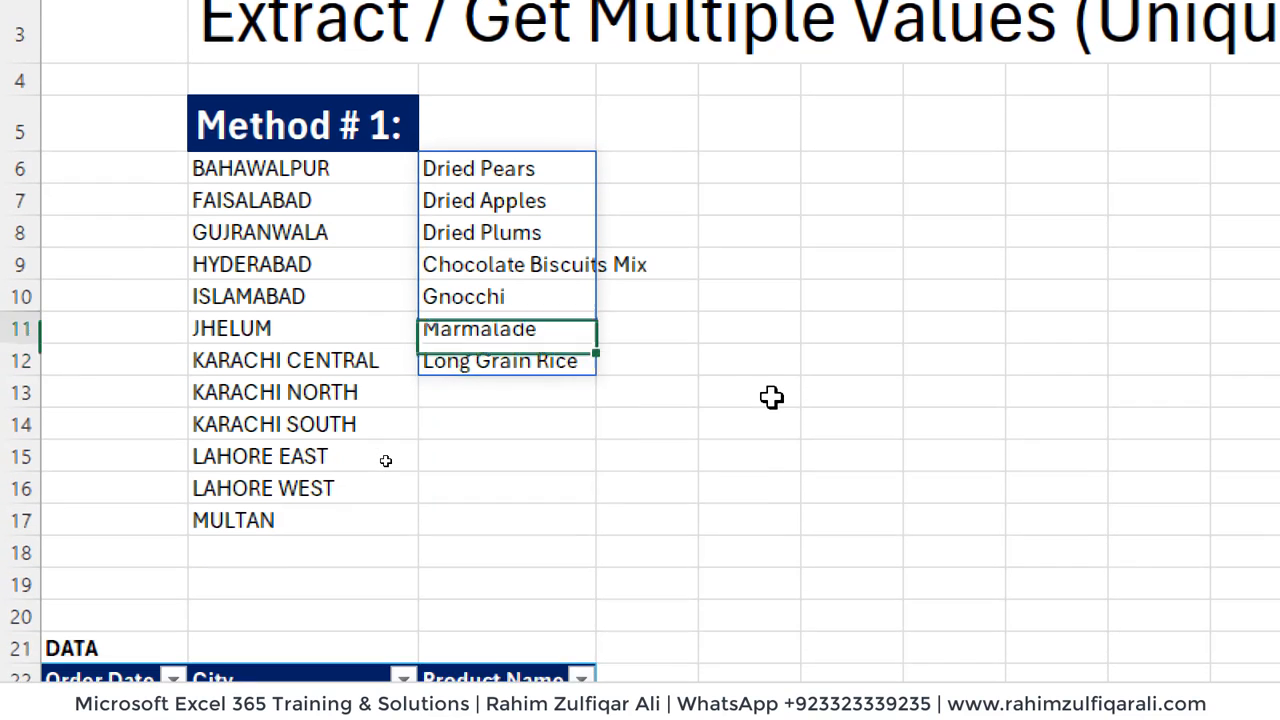
key(Up)
key(Up)
key(Up)
key(Up)
key(Up)
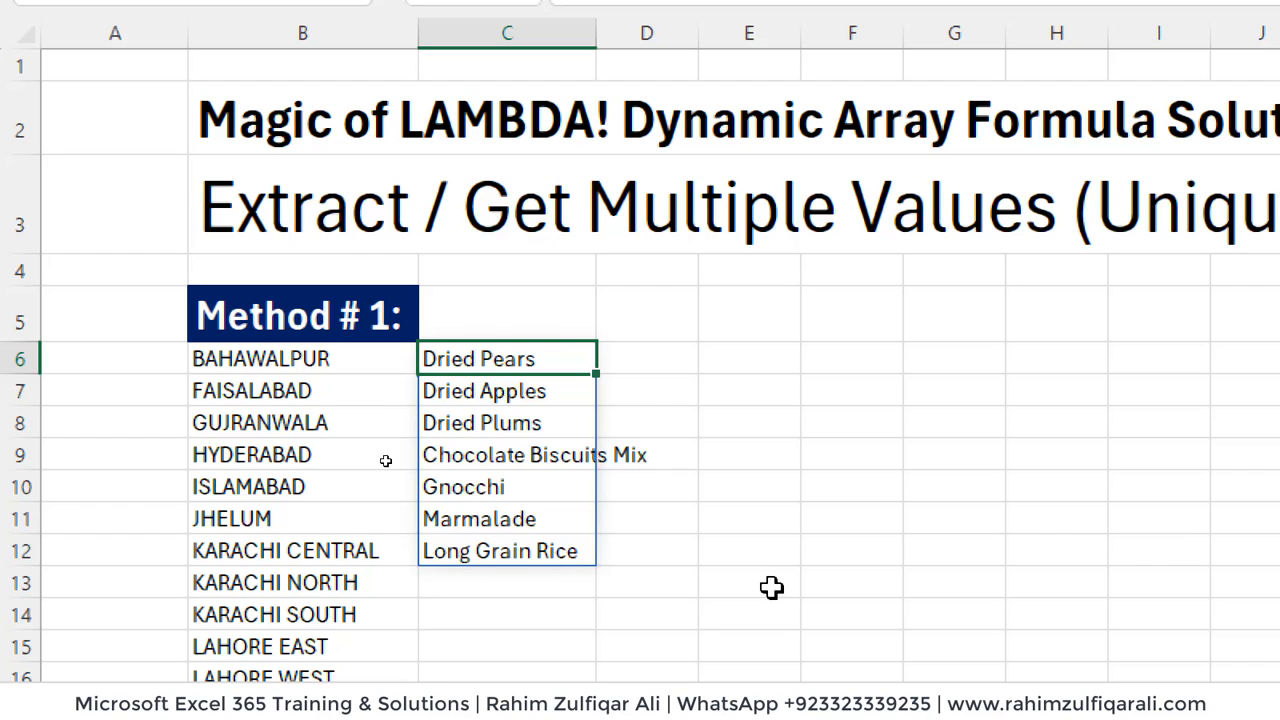
- Wrap the UNIQUE formula in C6 in the TOROW function so the products spill across the row
key(F2)
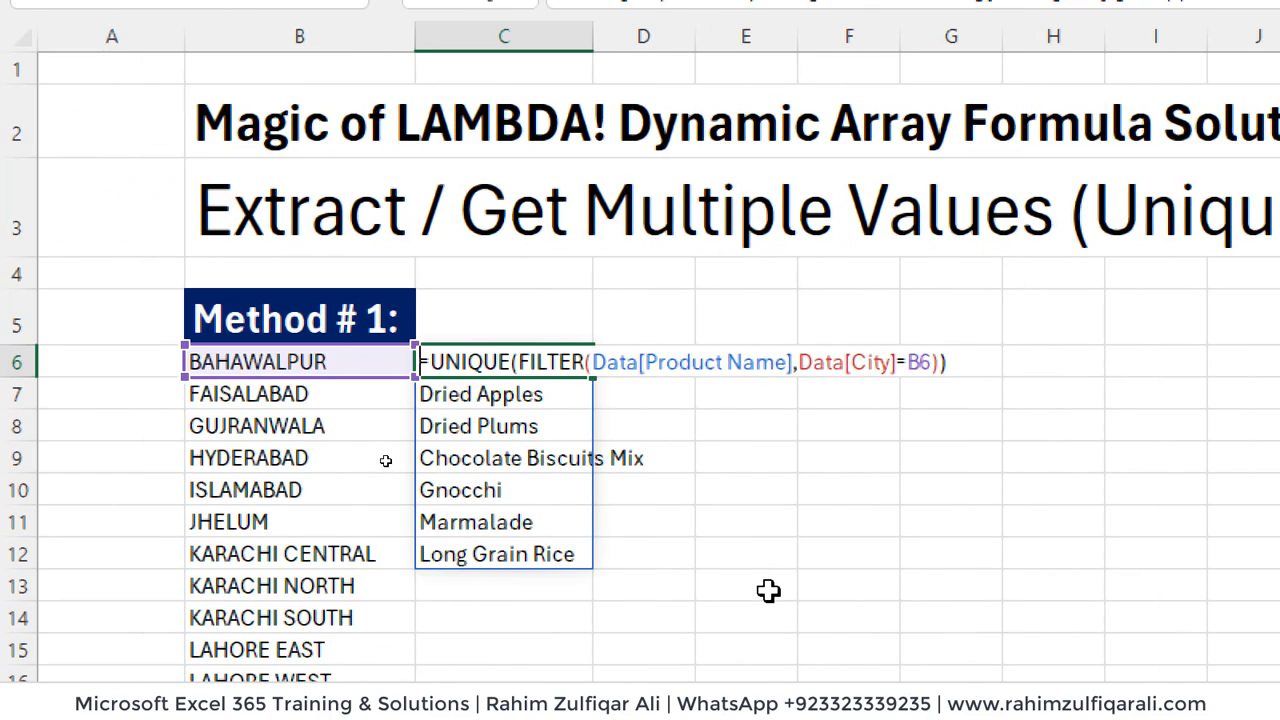
text(to)
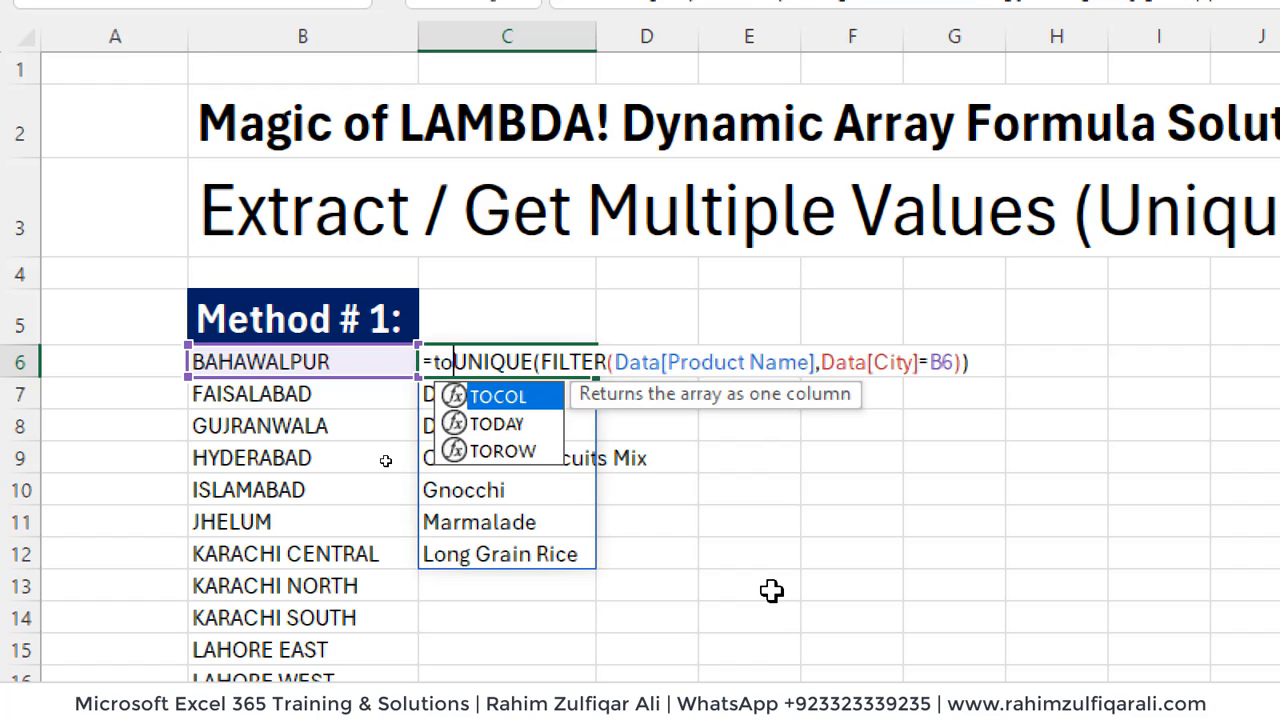
key(Down)
key(Down)
key(Tab)
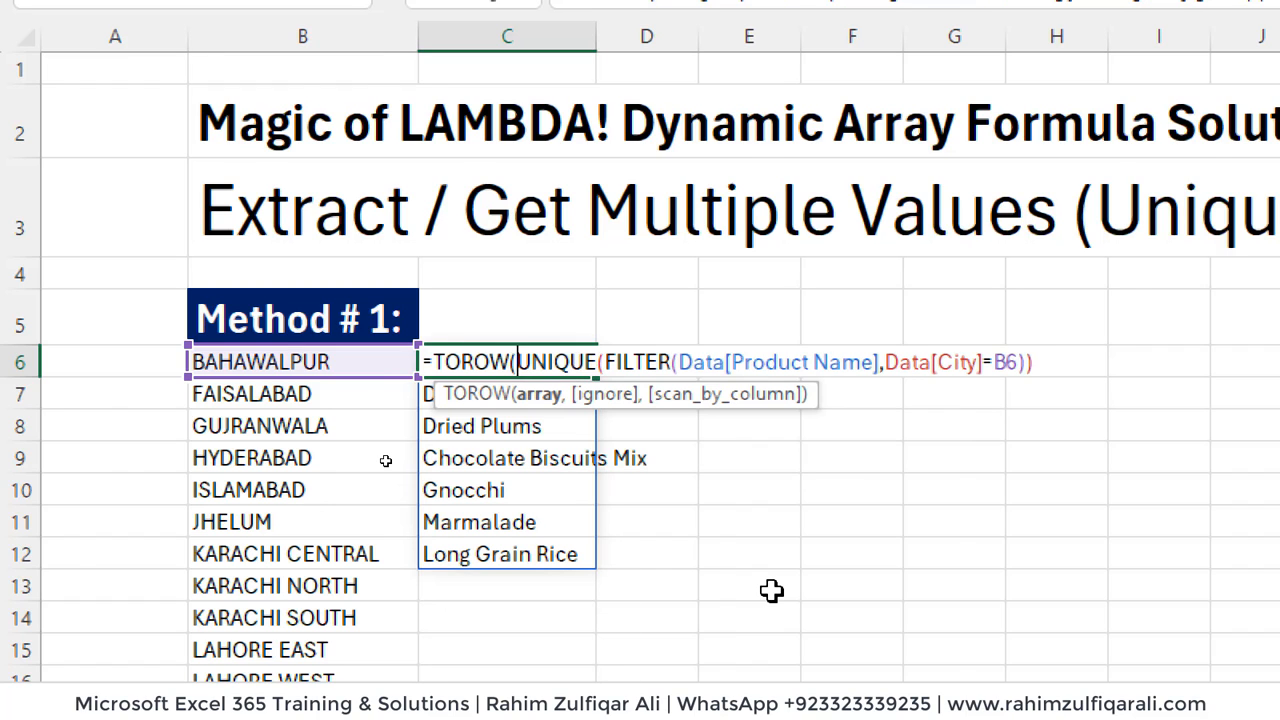
key(End)
key(ctrl+Return)
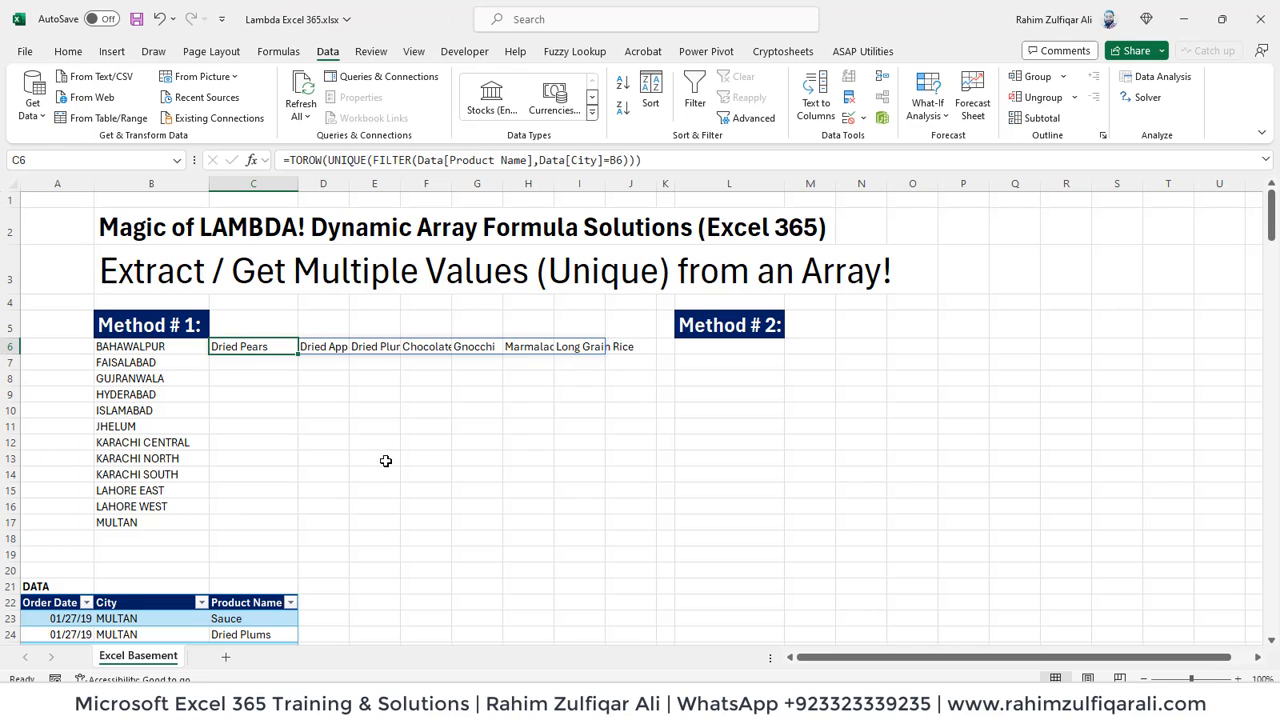
- Fill the TOROW formula from C6 down to C17 so every city gets its product list
key(Left)
key(Right)
key(shift+Down)
key(shift+Down)
key(shift+Down)
key(shift+Down)
key(shift+Down)
key(shift+Down)
key(shift+Down)
key(shift+Down)
key(shift+Down)
key(shift+Down)
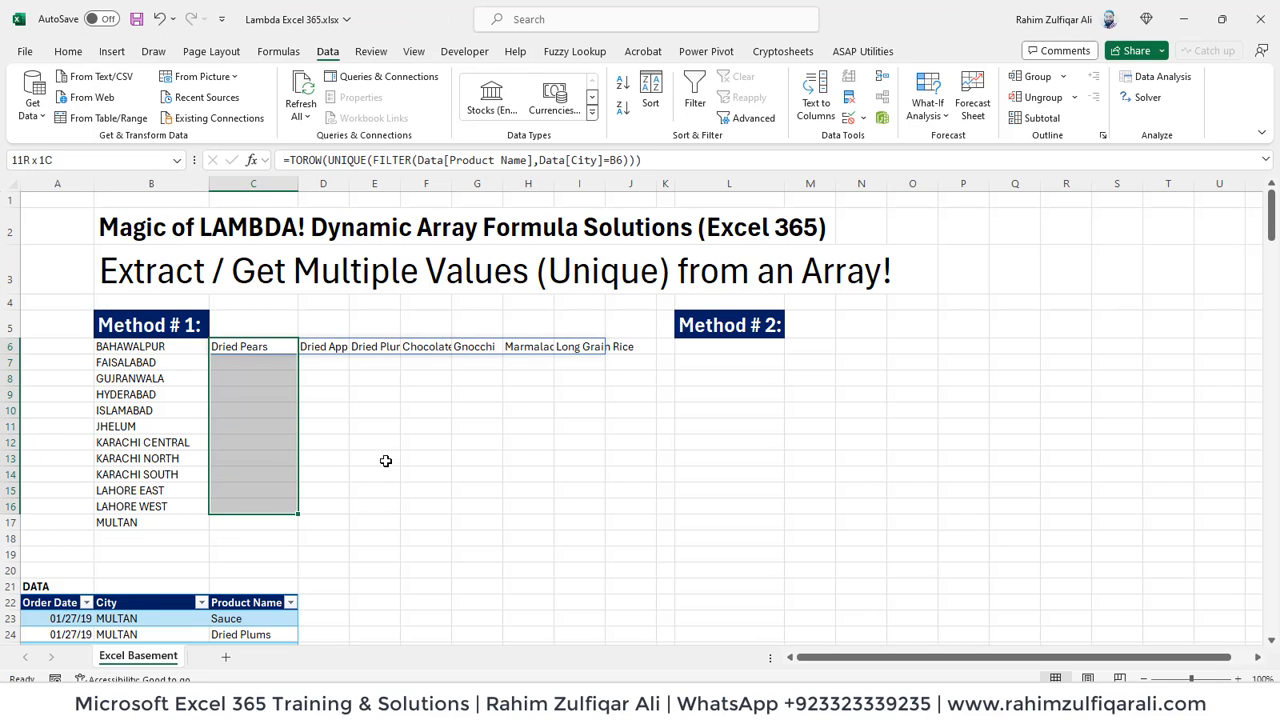
key(ctrl+d)
key(Left)
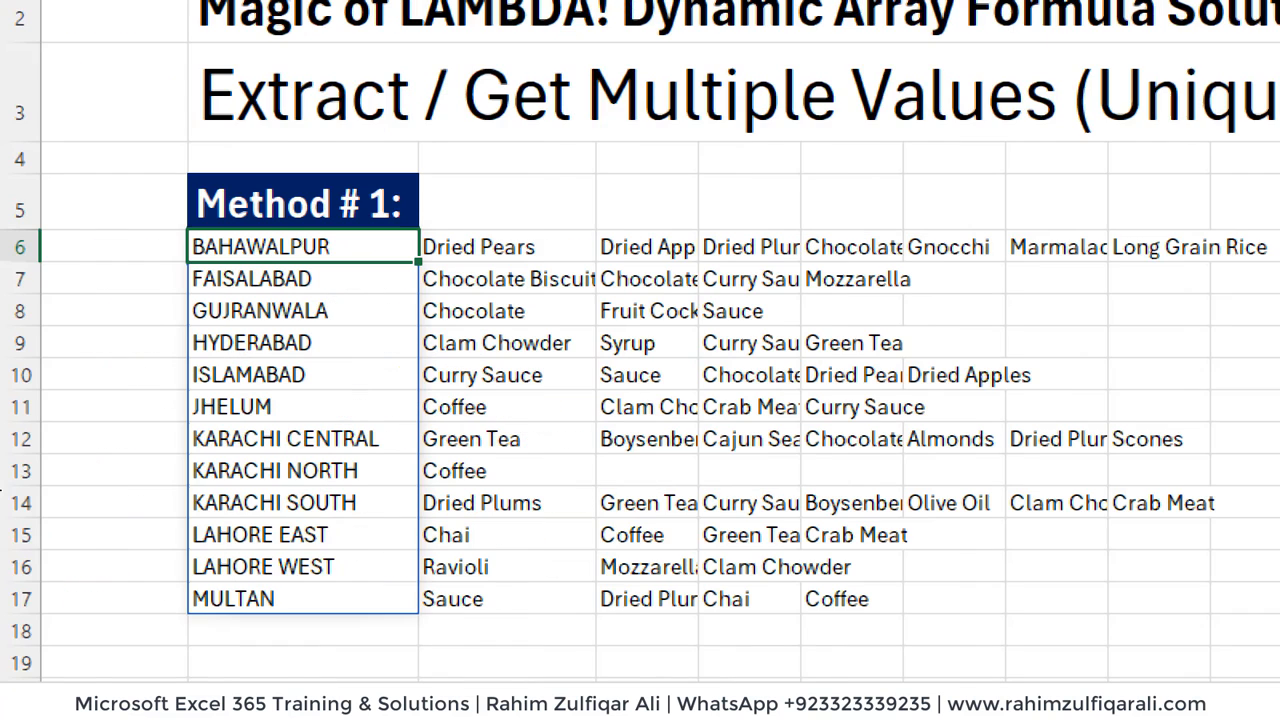
- Check the product list in C13 against the city KARACHI NORTH in B13
click(300, 472)
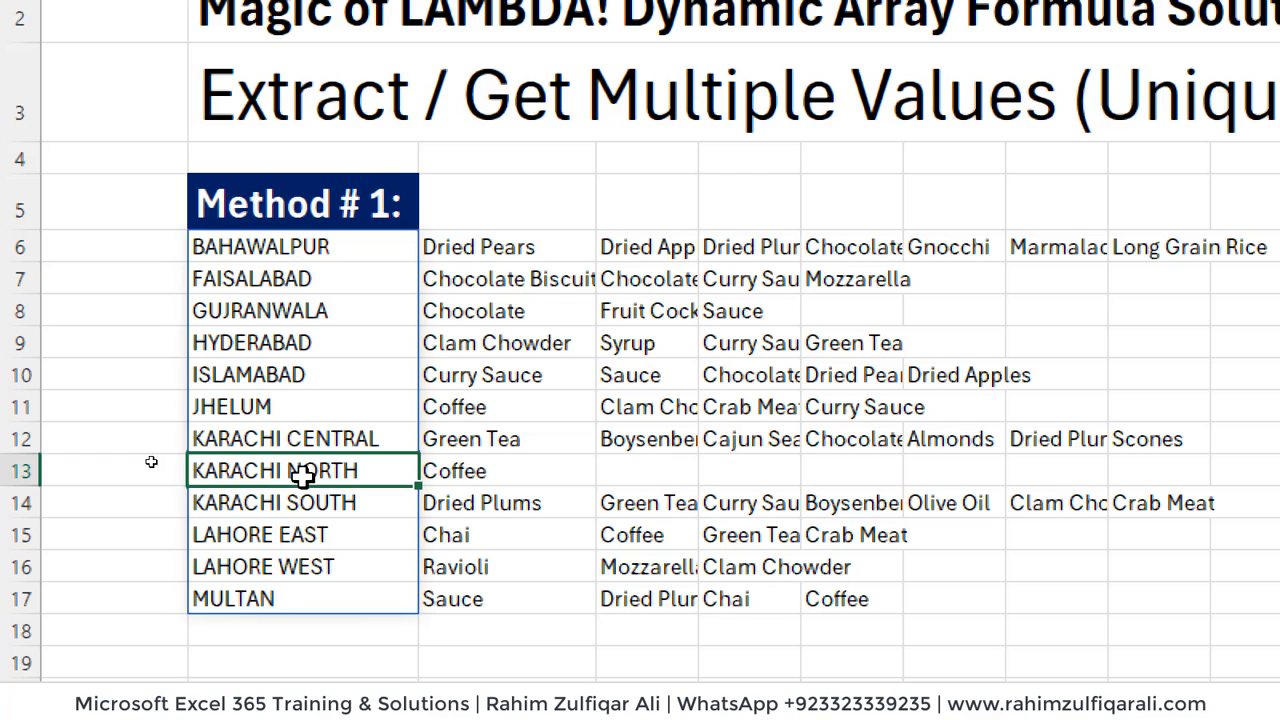
click(497, 471)
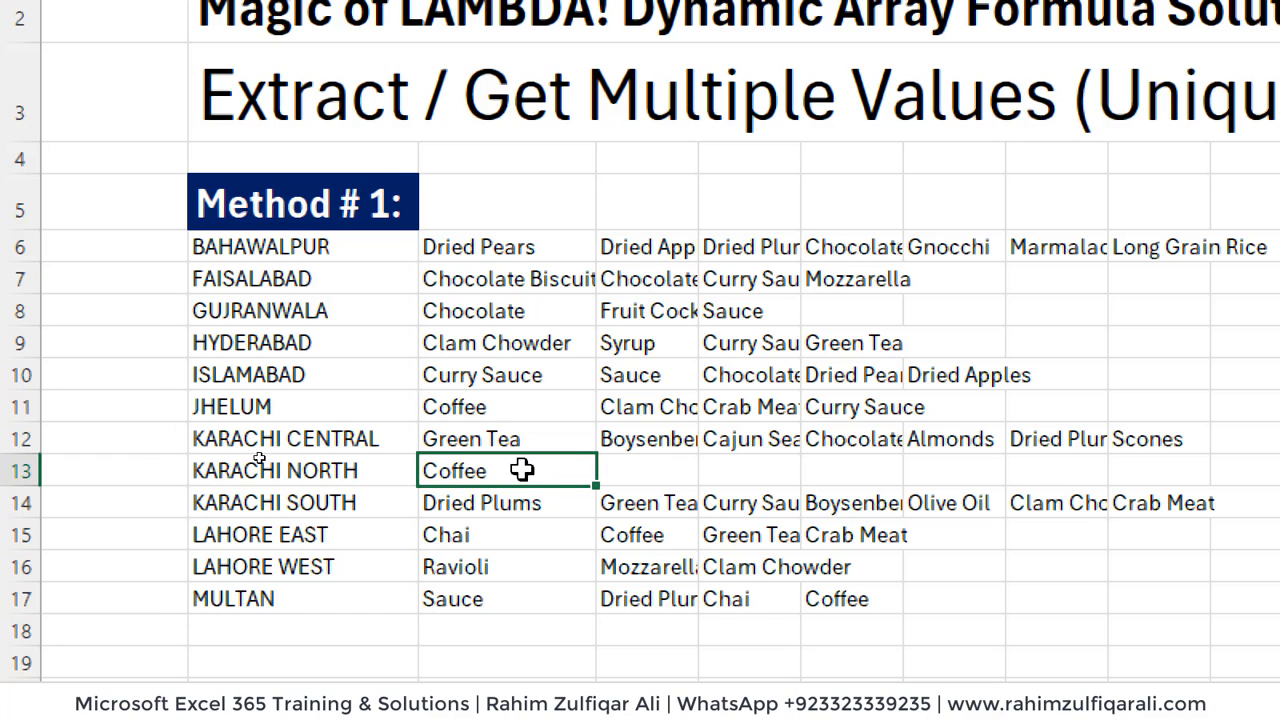
click(341, 461)
key(Up)
key(Up)
key(Up)
key(Up)
key(Up)
key(Up)
key(Up)
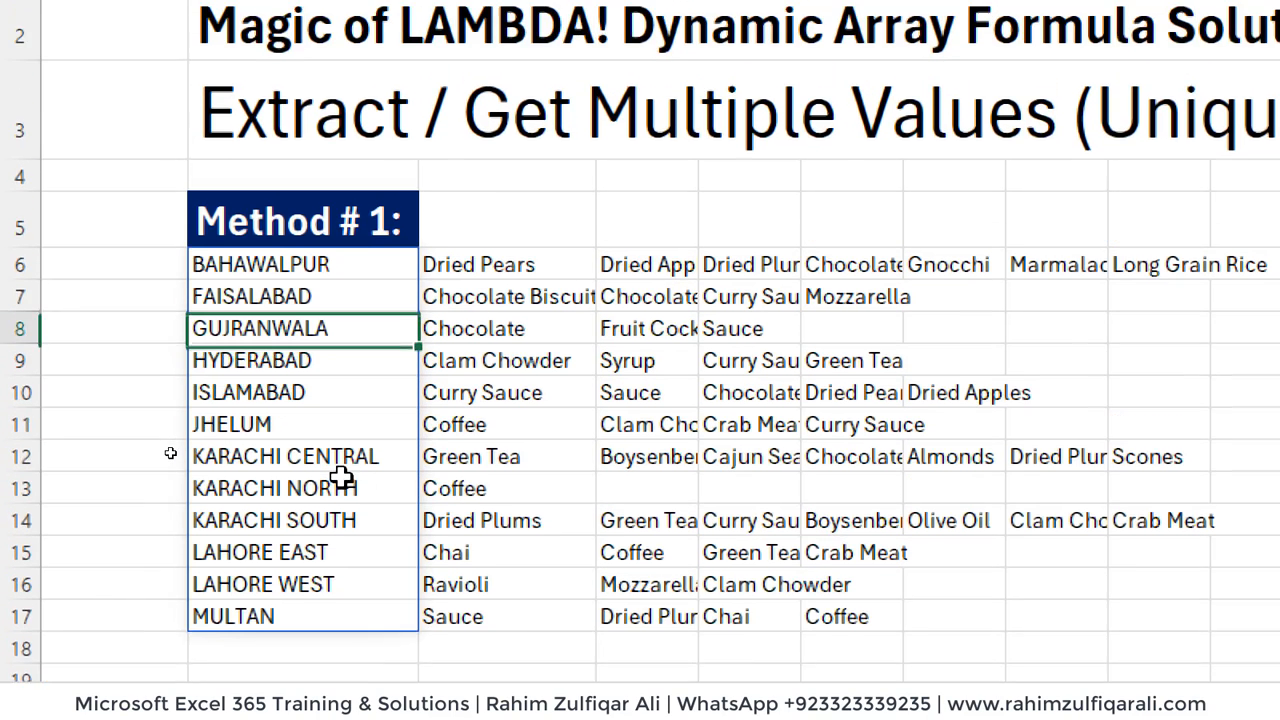
- Review the SORT and UNIQUE formula in B6 and the TOROW formula in C6
key(F2)
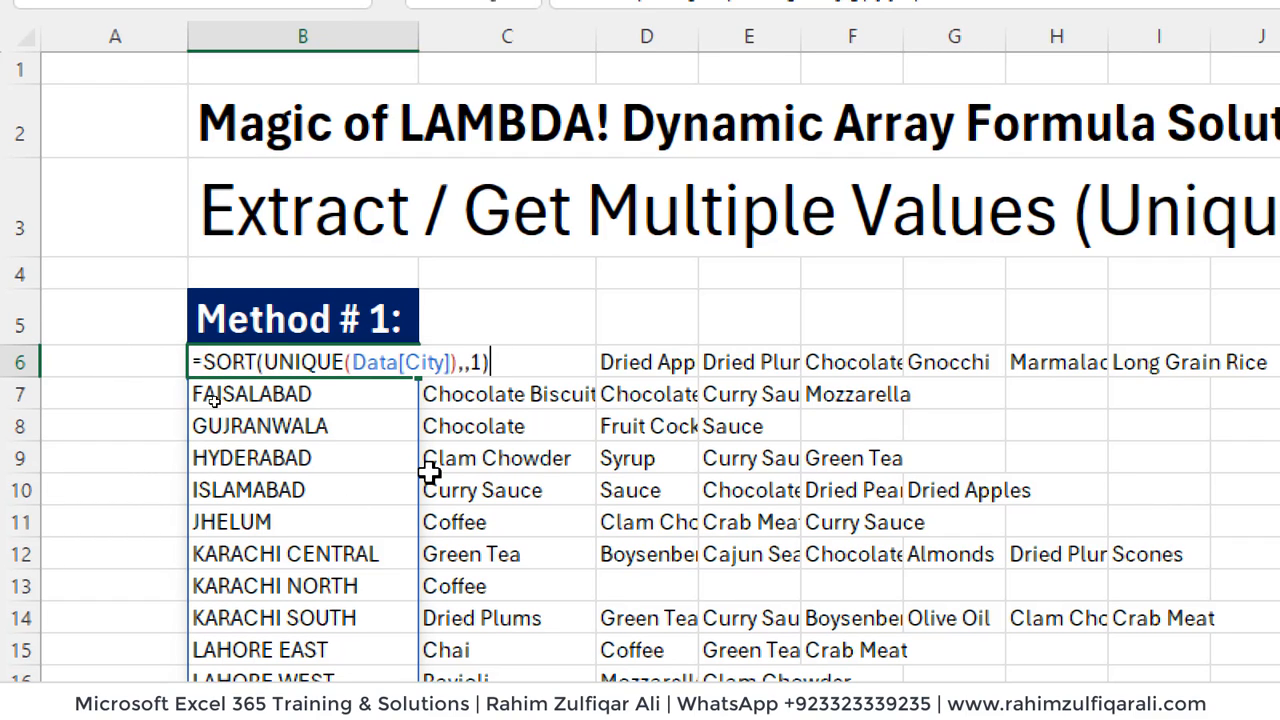
key(Escape)
key(Right)
key(F2)
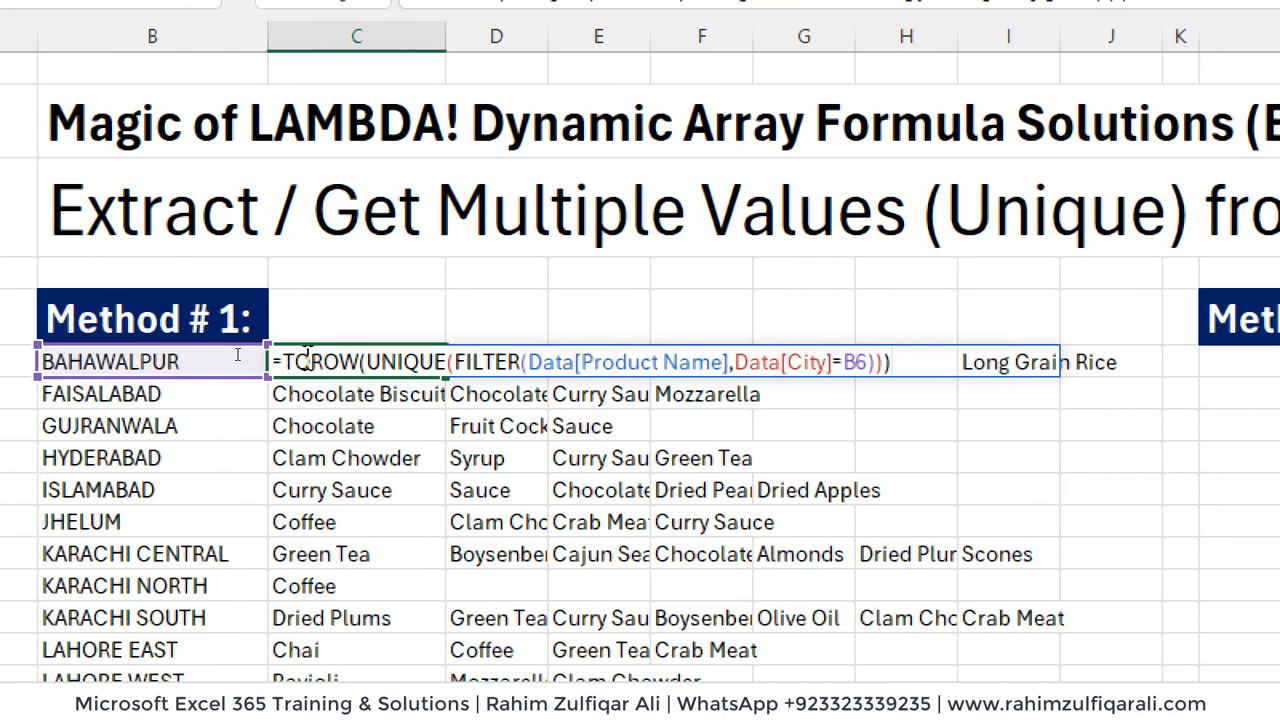
key(Return)
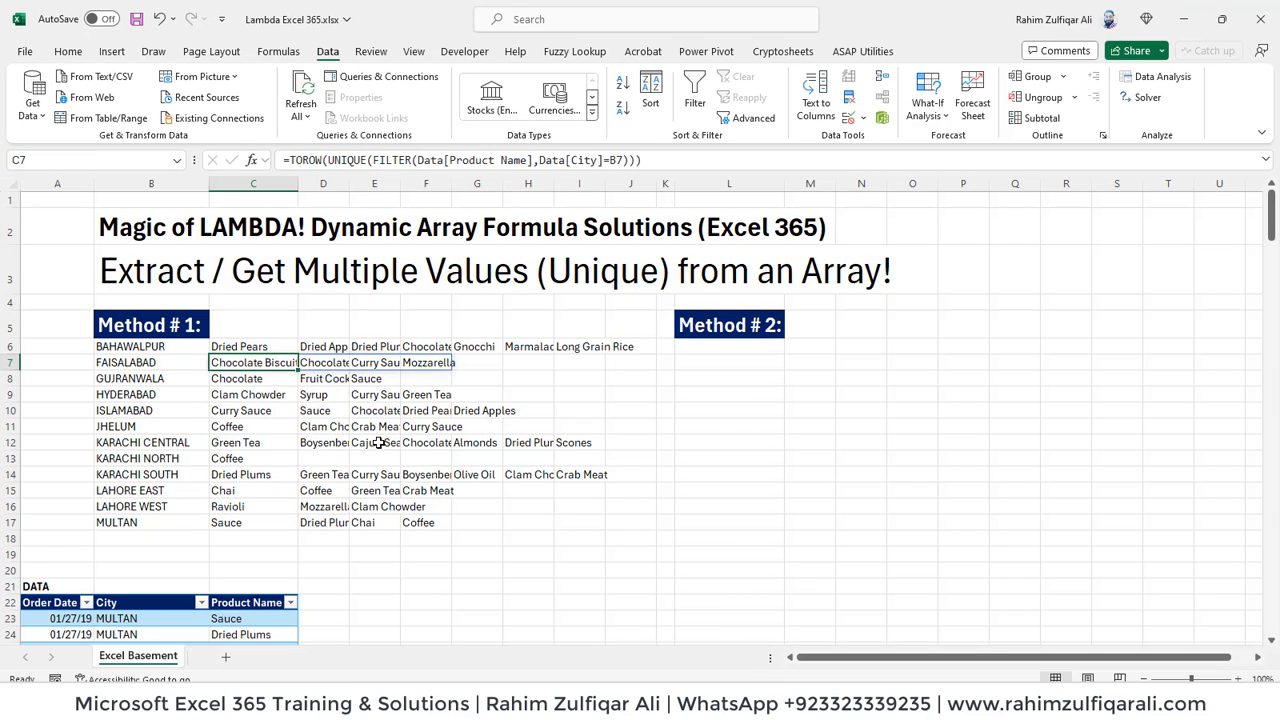
key(Up)
key(Left)
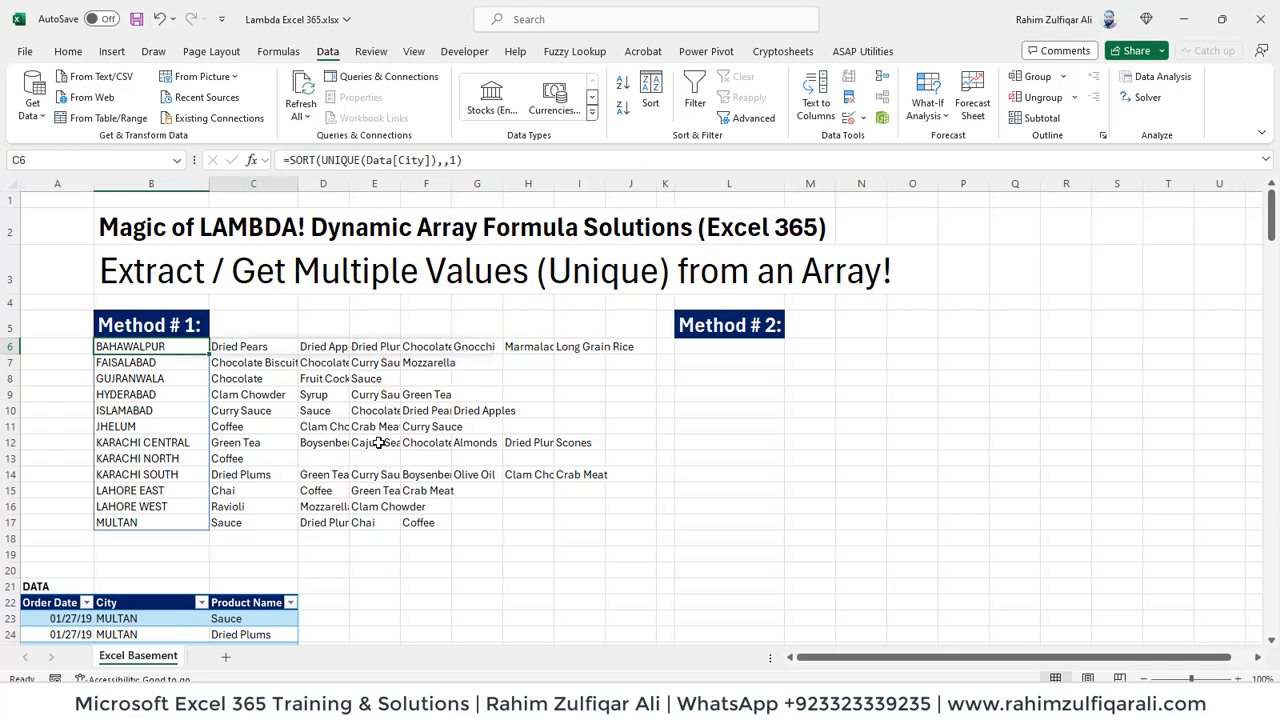
- Examine the filled TOROW formulas down column C for their matching city references
key(Right)
key(Down)
key(Down)
key(Down)
key(Down)
key(Down)
key(Down)
key(Down)
key(Down)
key(Down)
key(Down)
key(Down)
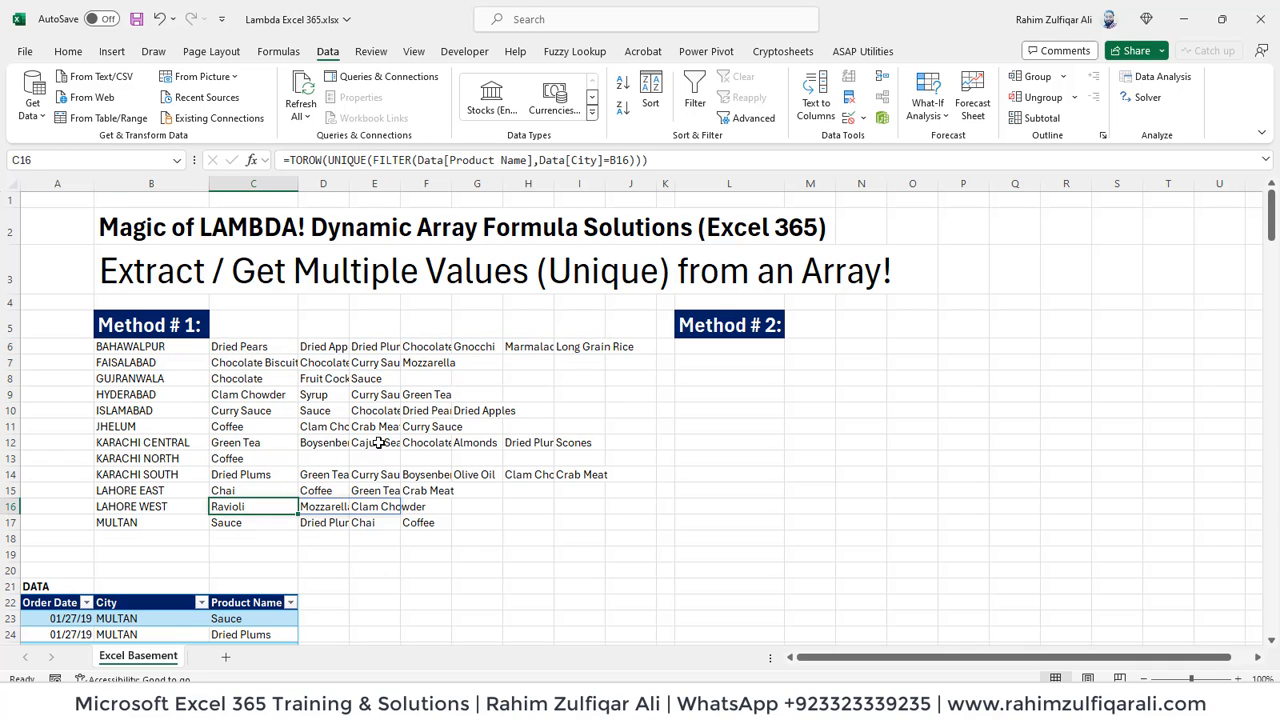
key(Up)
key(Up)
key(Up)
key(Up)
key(Up)
key(Up)
key(Up)
key(Up)
key(Up)
key(Up)
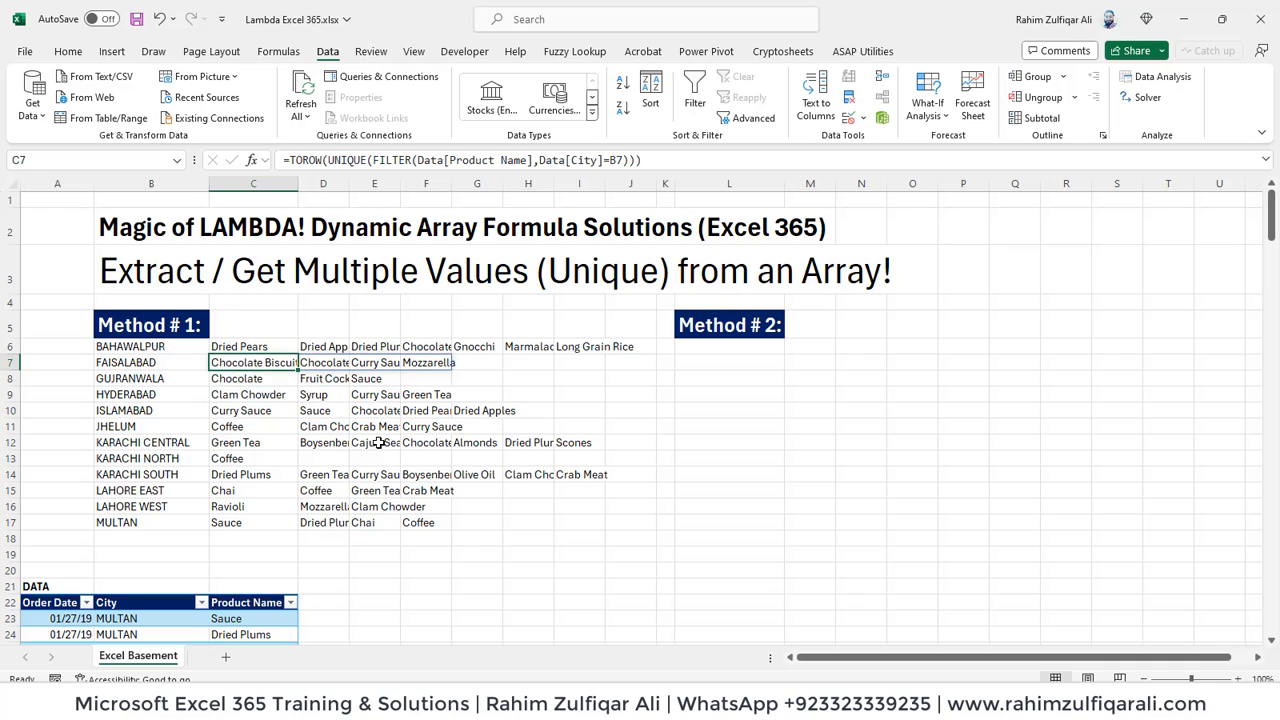
key(Up)
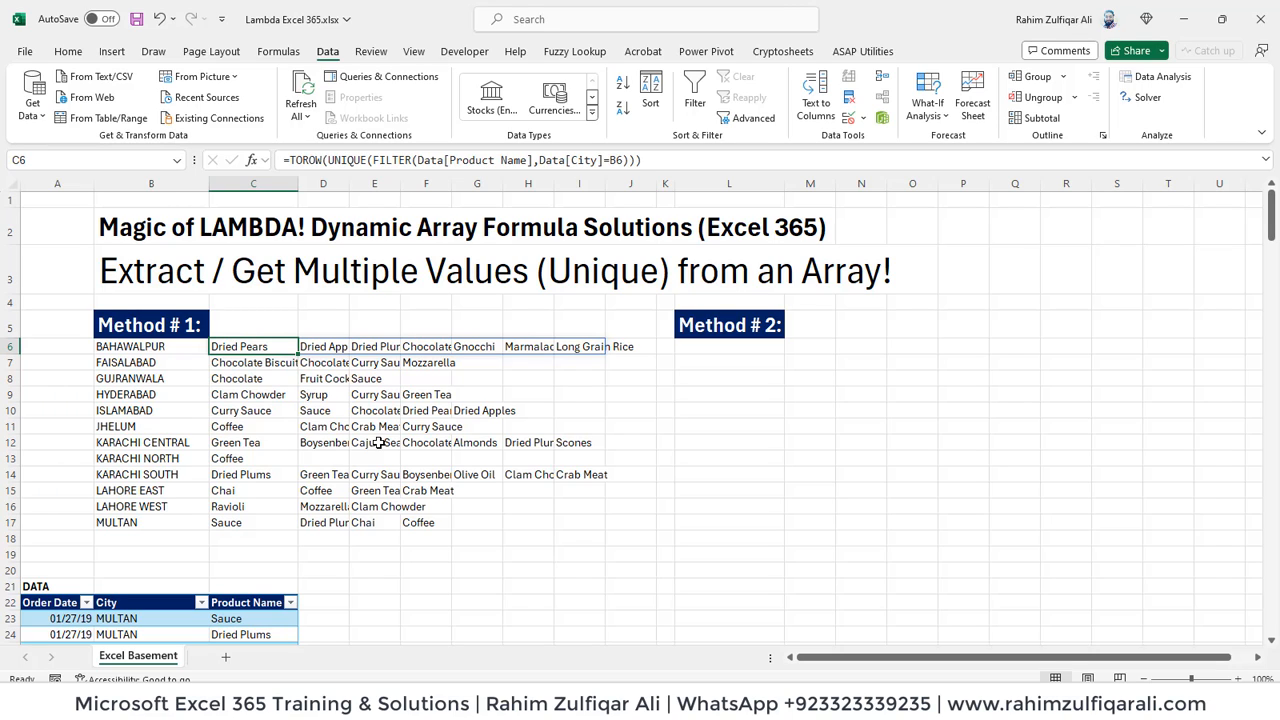
key(Right)
key(Right)
key(Right)
key(Right)
key(Right)
key(Right)
key(Right)
key(Right)
key(Right)
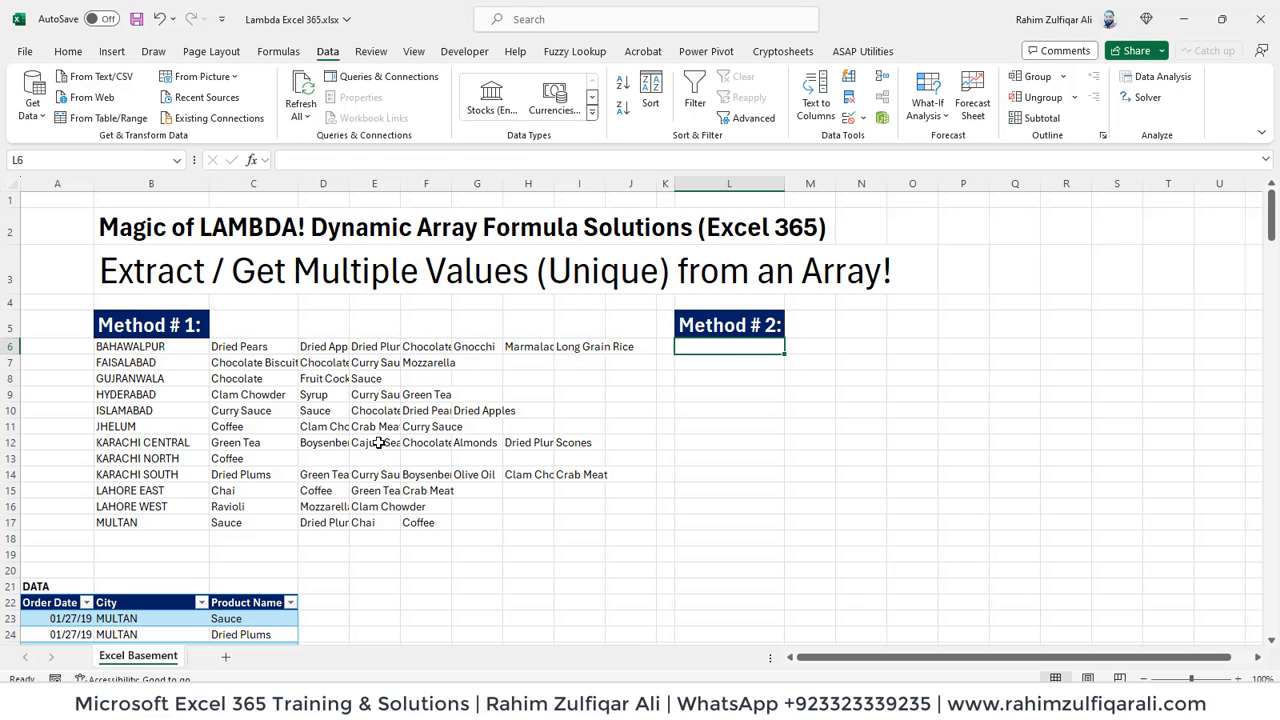
key(Left)
key(Left)
key(Left)
key(Left)
key(Left)
key(Left)
key(Left)
key(Left)
key(Left)
key(Left)
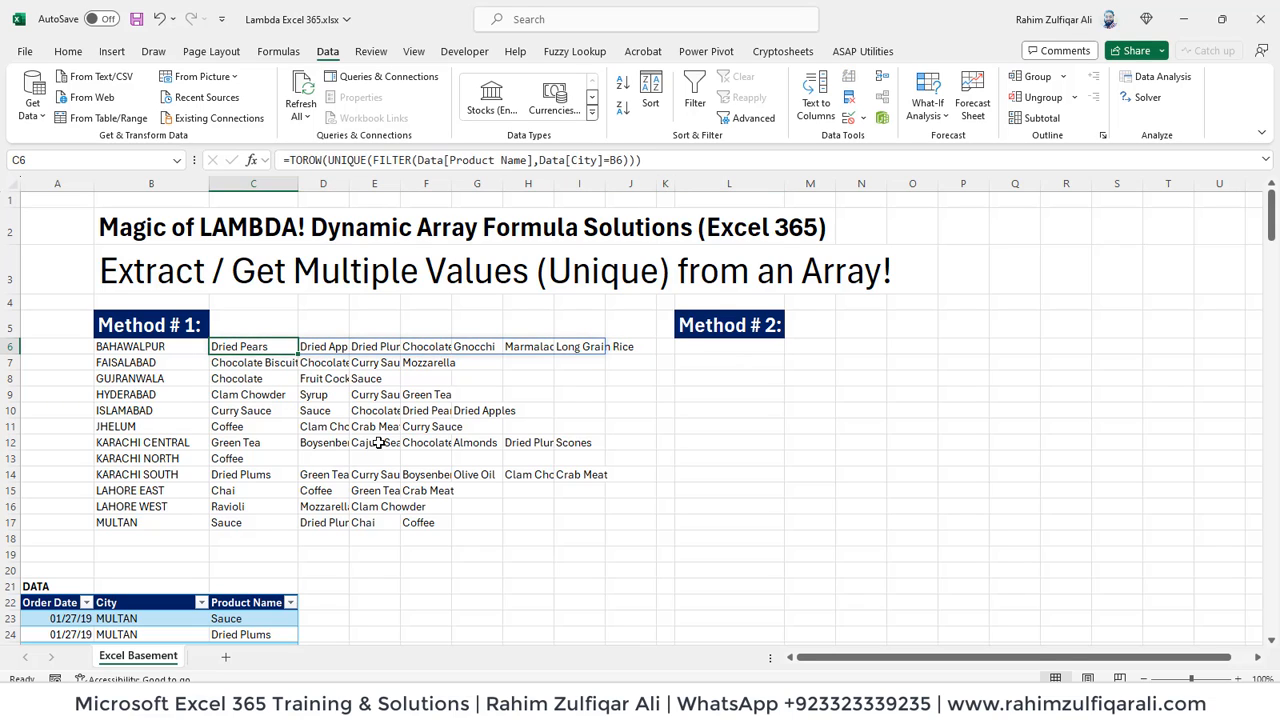
- Start a GROUPBY formula in L6 under Method # 2 with Data[City] as the row fields
key(Right)
key(Right)
key(Right)
key(Right)
key(Right)
key(Right)
key(Right)
key(Right)
key(Right)
key(Right)
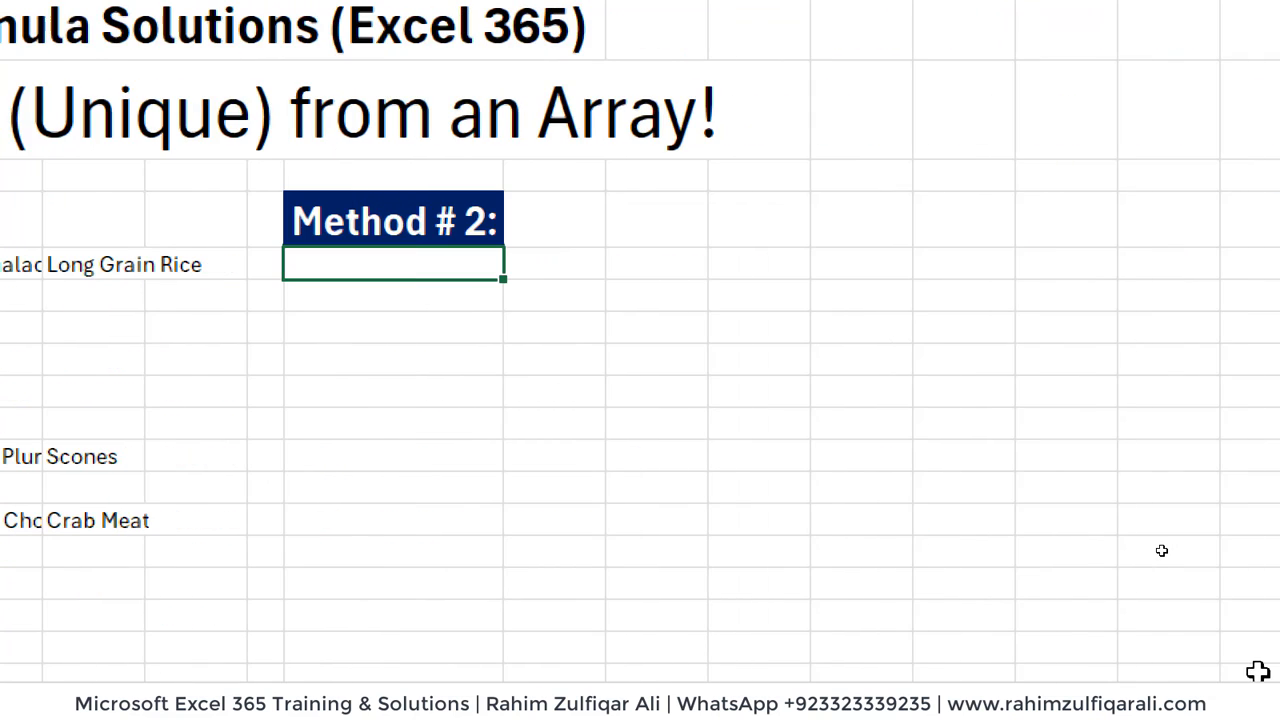
text(=)
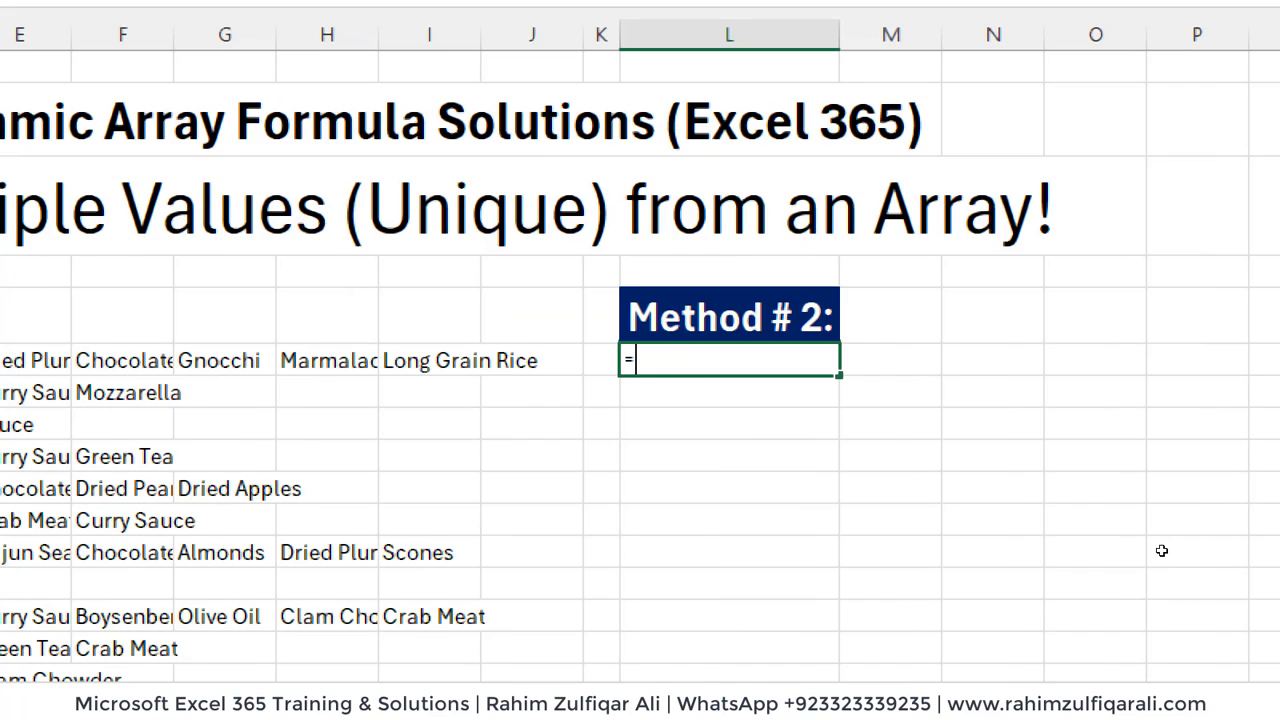
text(group)
key(Tab)
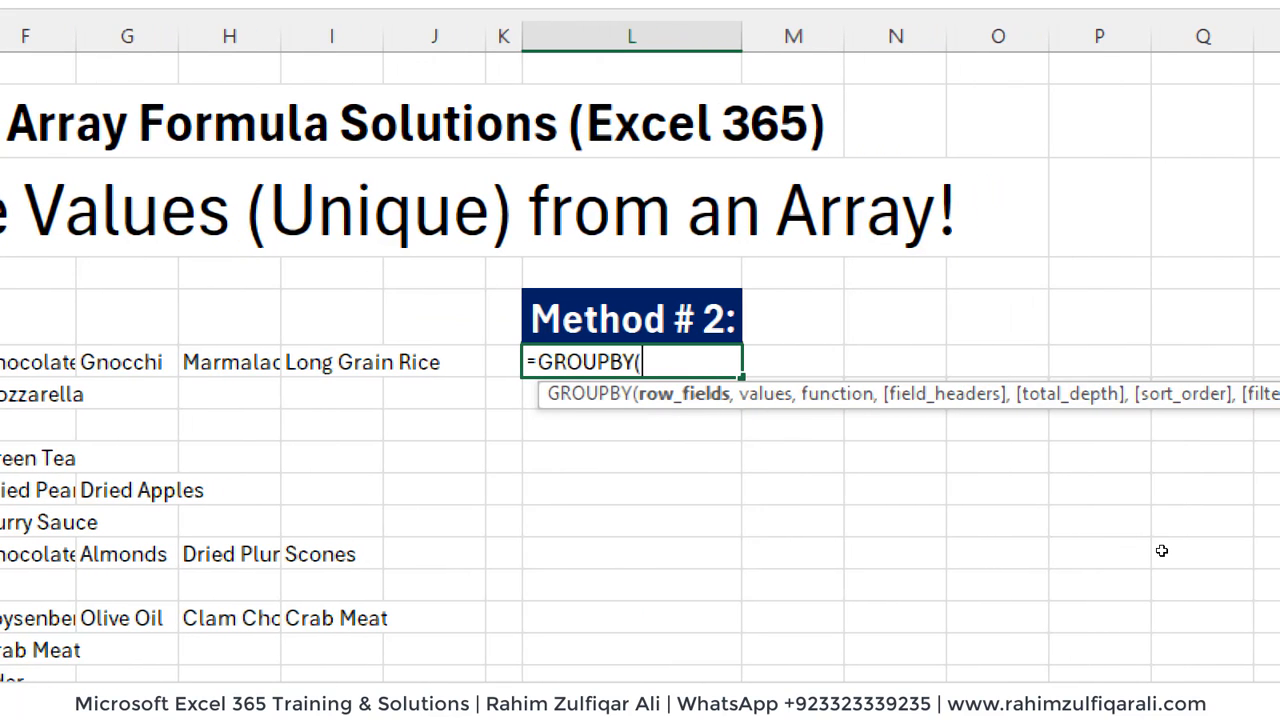
text(data)
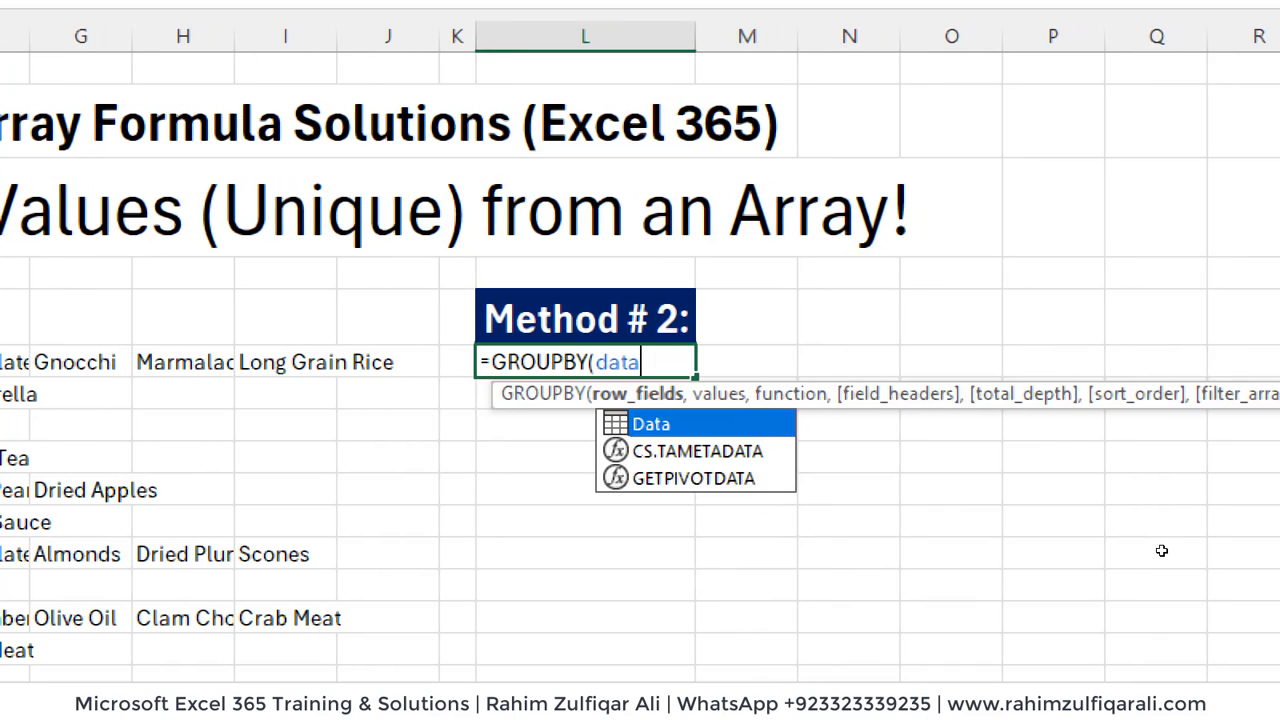
key(Tab)
text([)
key(Down)
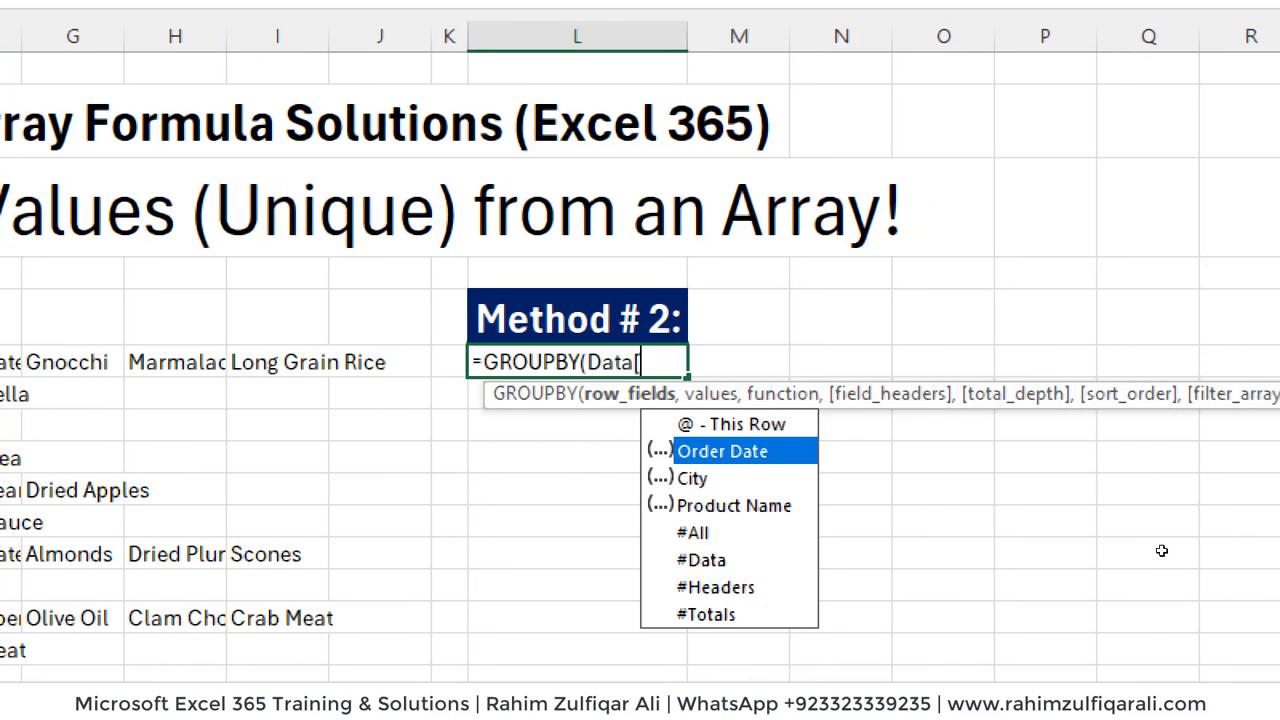
key(Down)
key(Tab)
text(],)
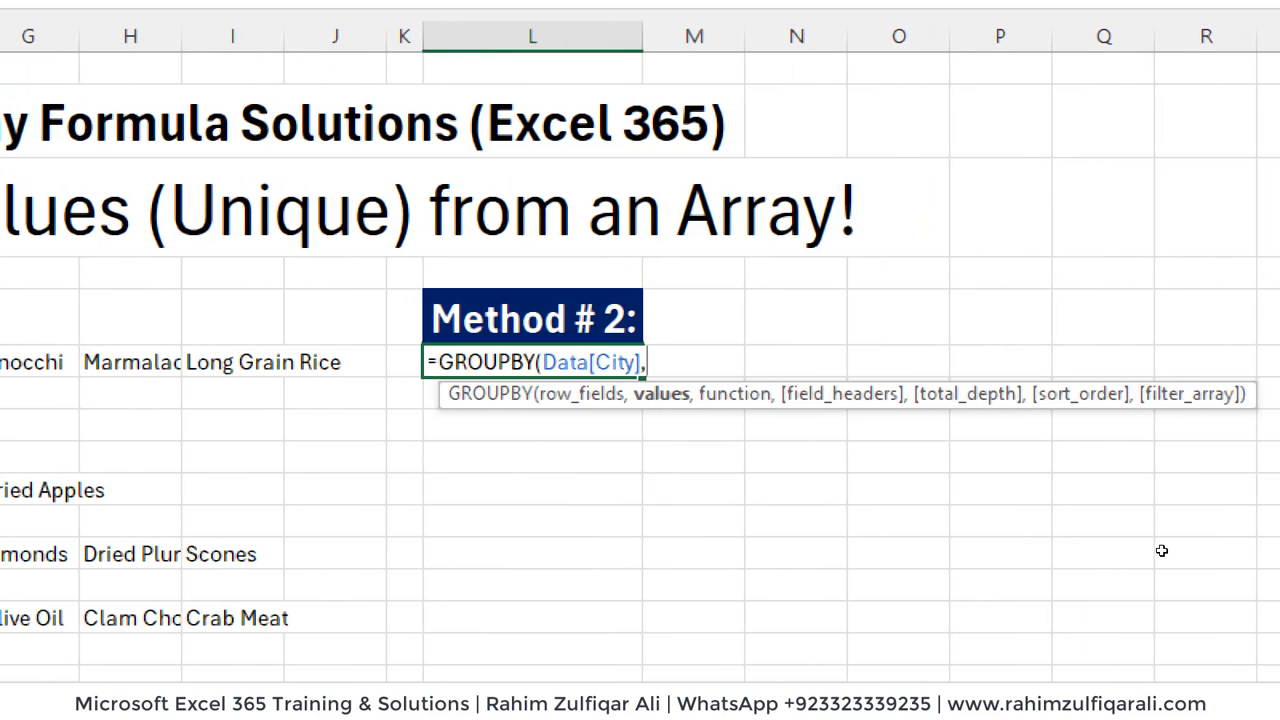
text(data[)
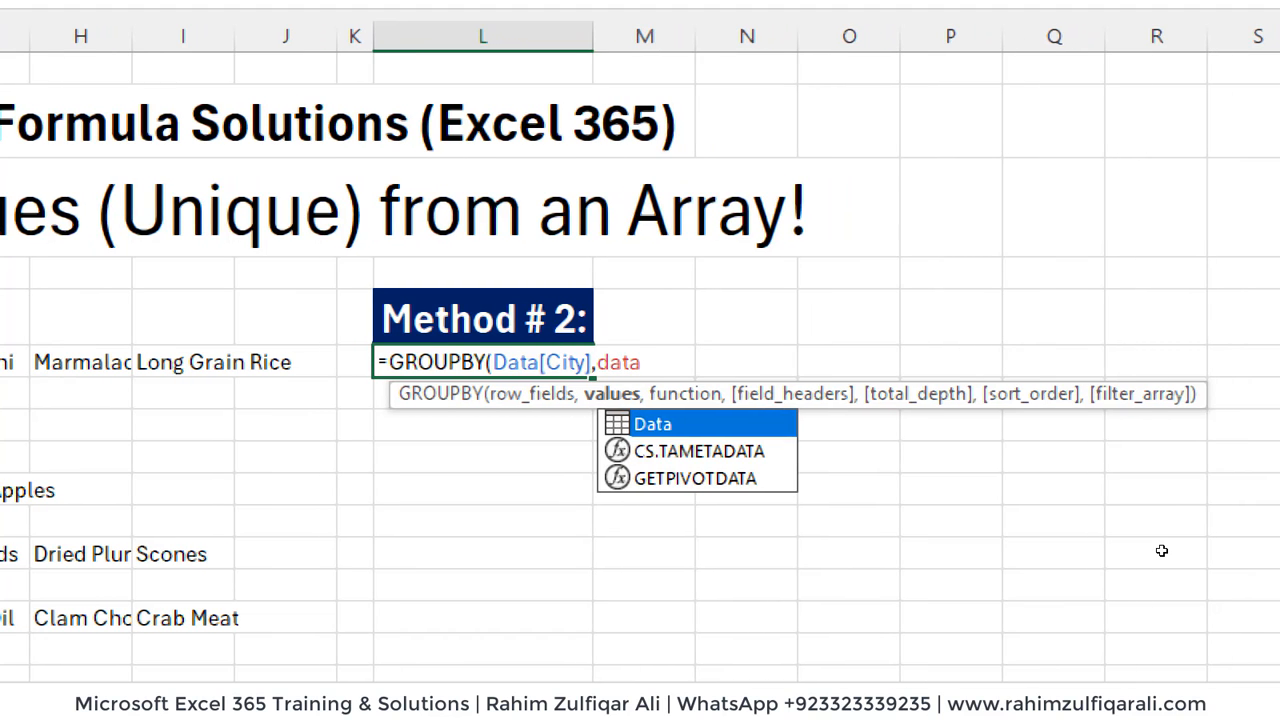
- Set the GROUPBY values argument to Data[Product Name]
key(Down)
key(Down)
key(Down)
key(Tab)
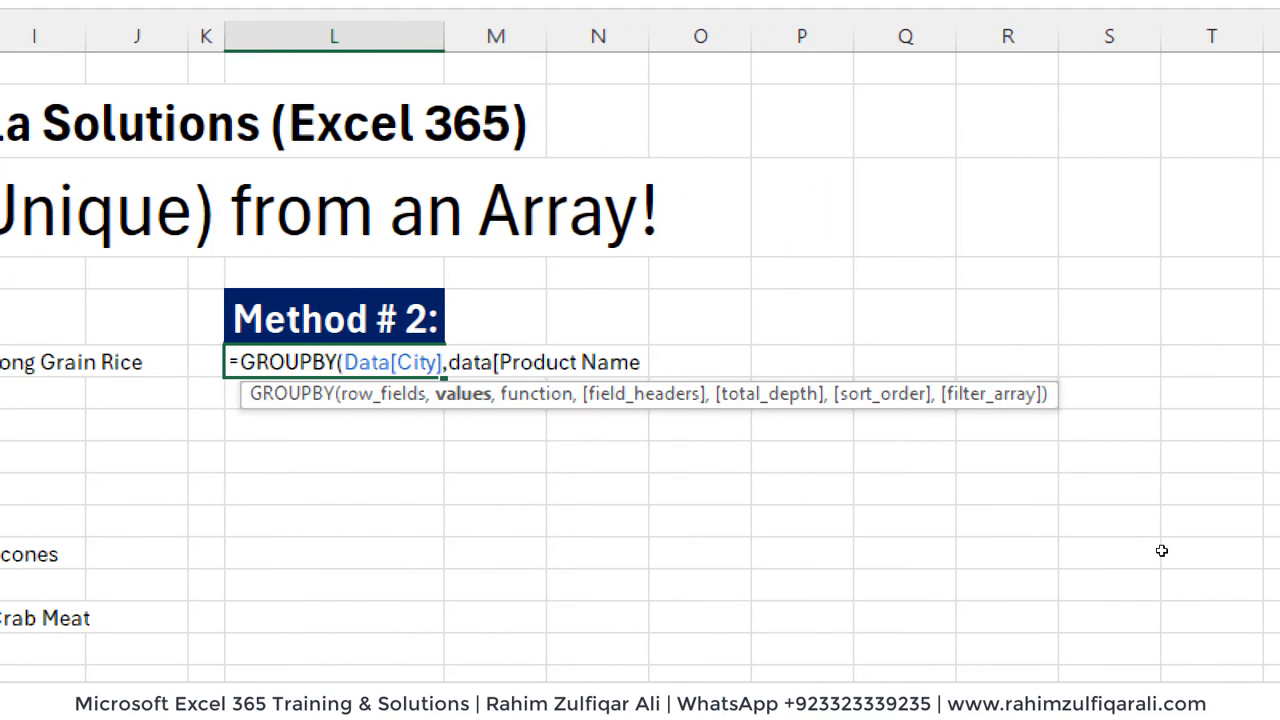
text(],)
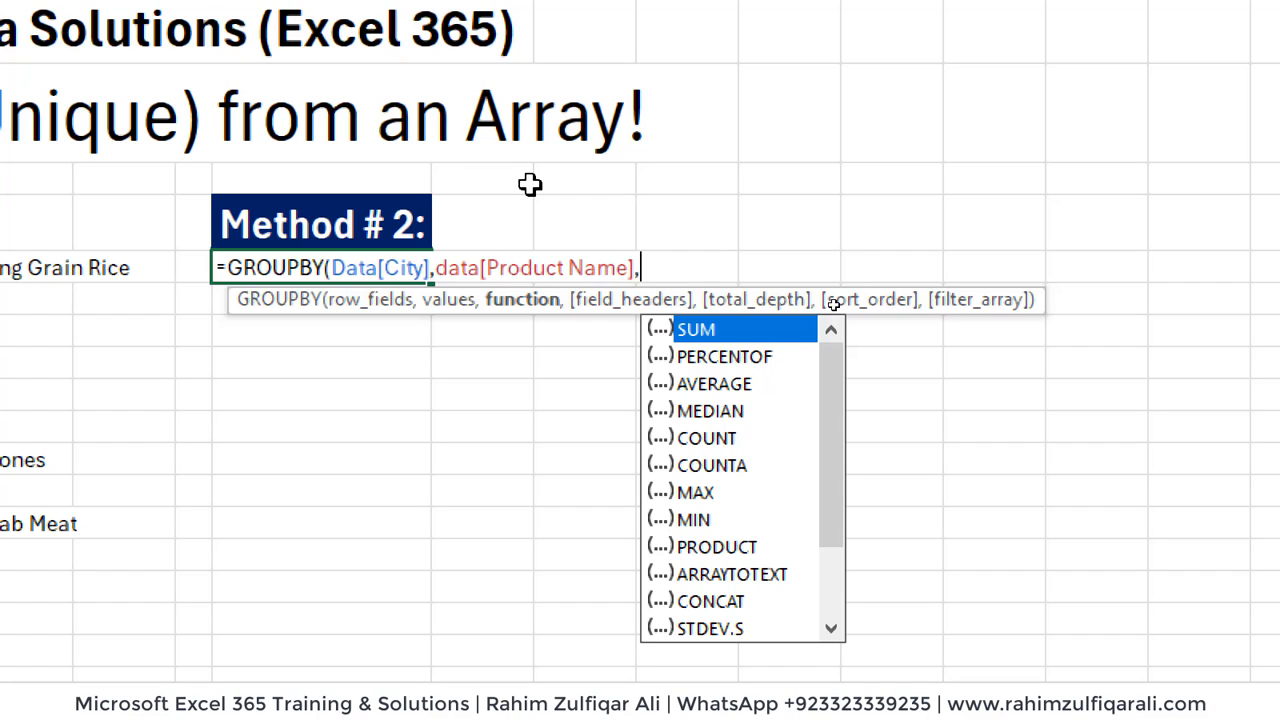
- Use a LAMBDA with the parameter x as the GROUPBY function argument
key(Escape)
text(LAMB)
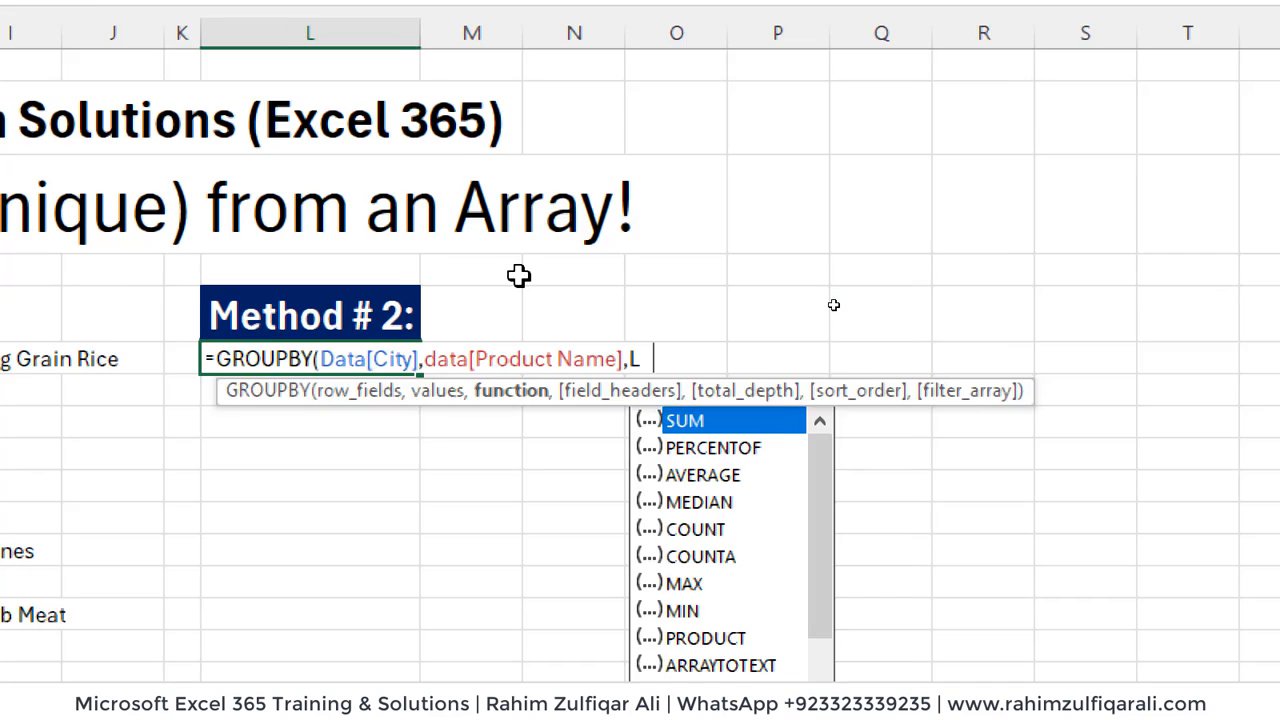
text(D)
key(BackSpace)
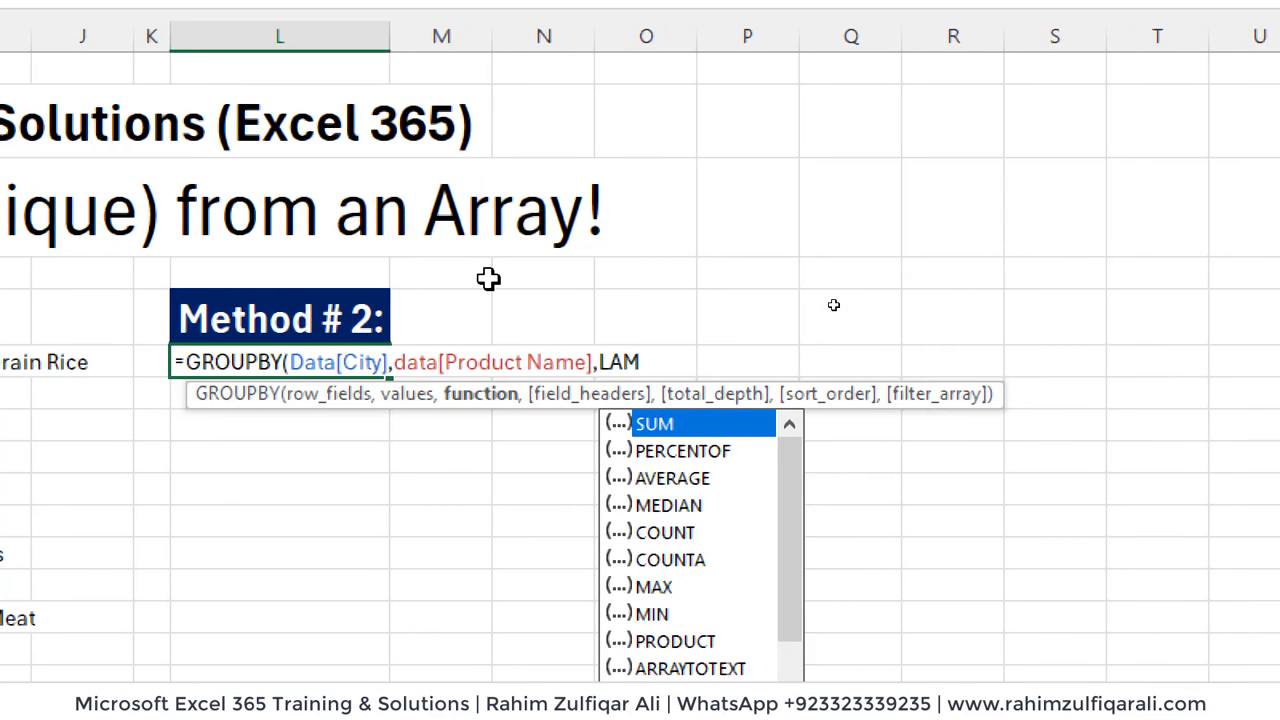
text(BDA(x,)
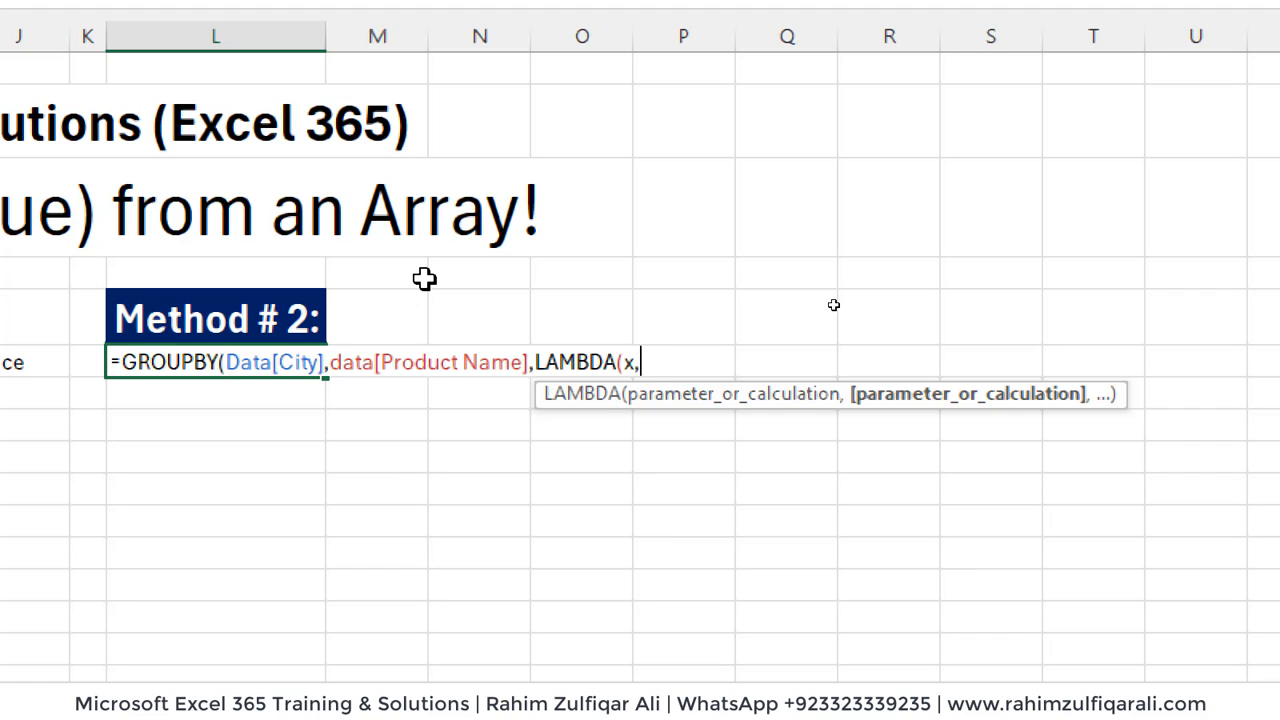
- Set the LAMBDA calculation to ARRAYTOTEXT(SORT(UNIQUE(x))) and close the LAMBDA
text(arr)
key(Tab)
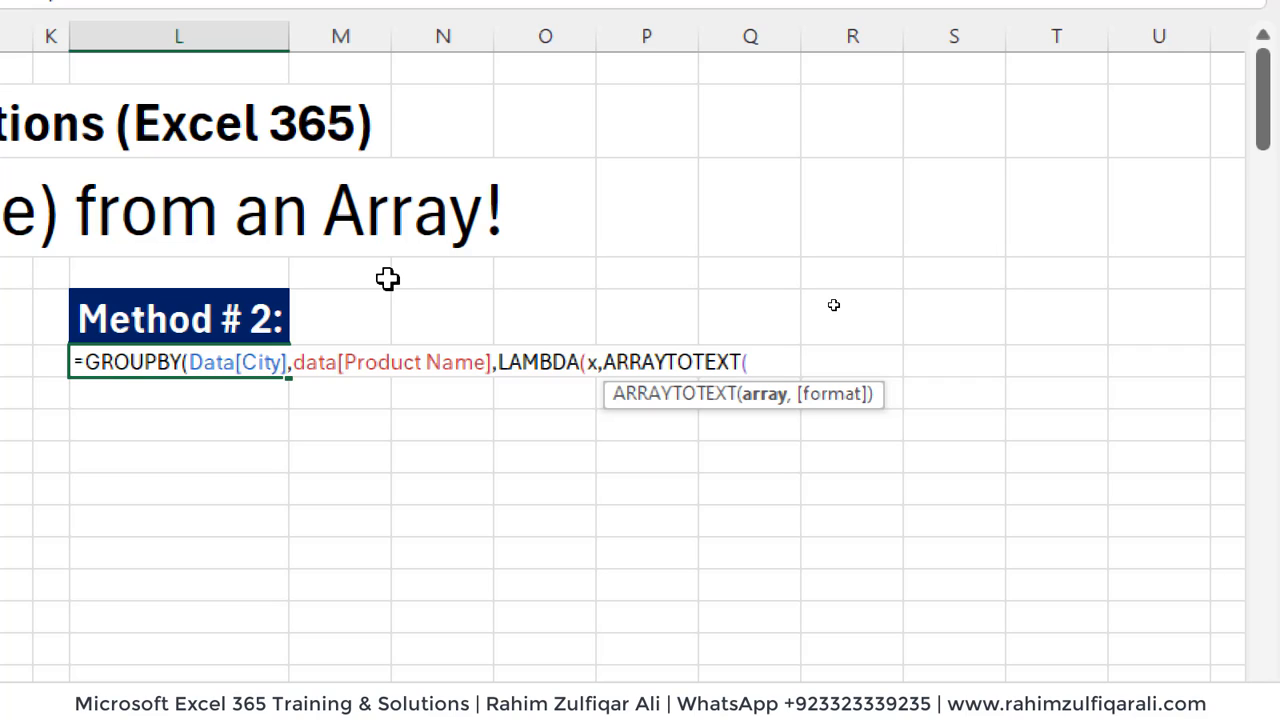
text(sort)
key(Tab)
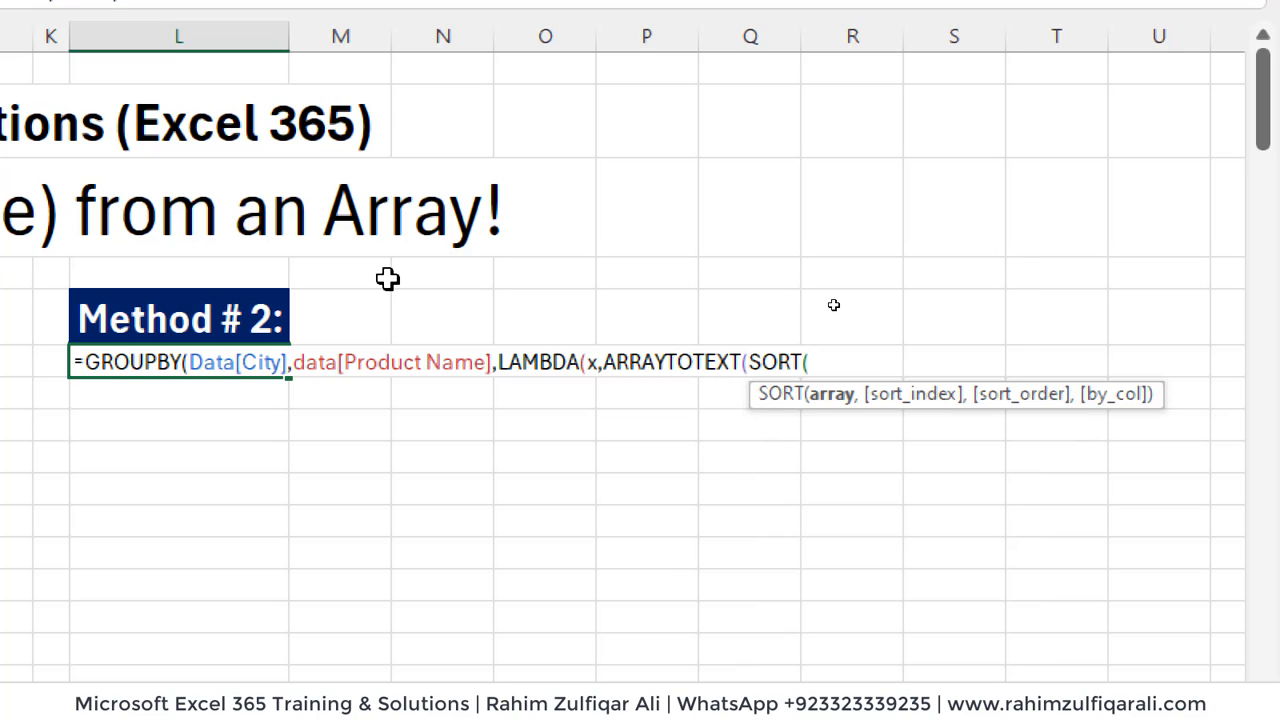
text(uni)
key(Down)
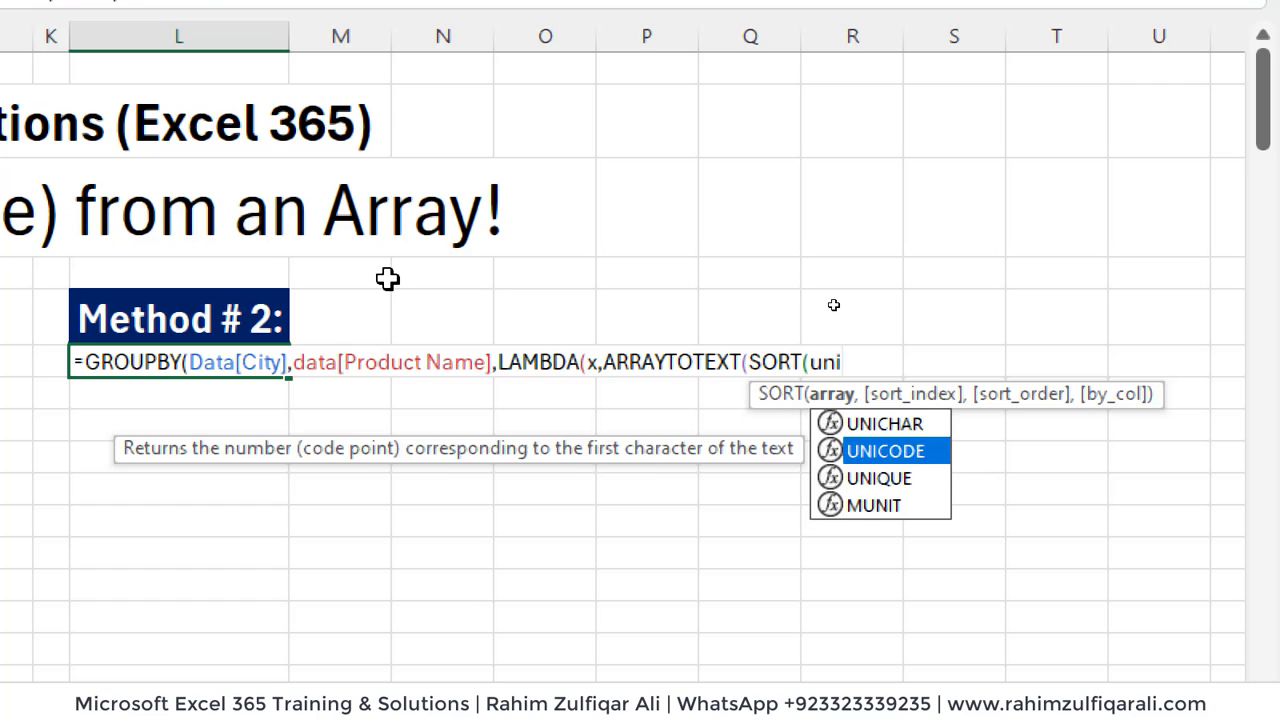
key(Down)
key(Tab)
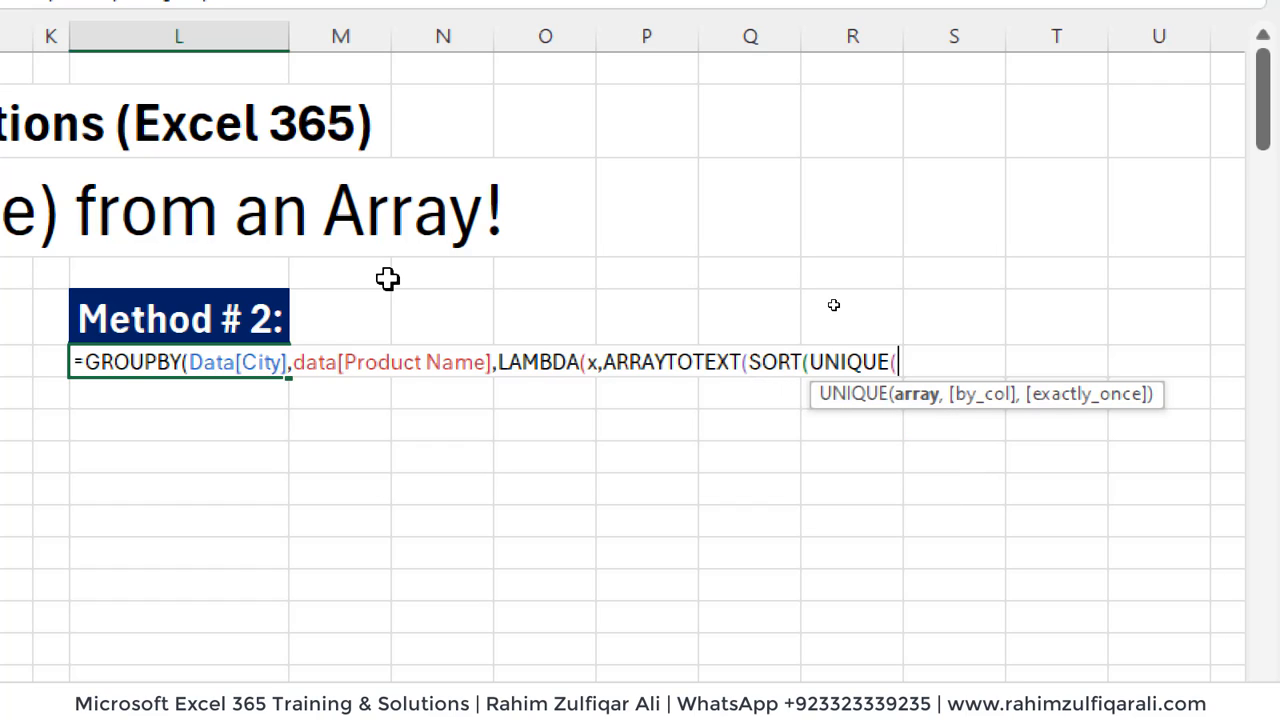
text(x)
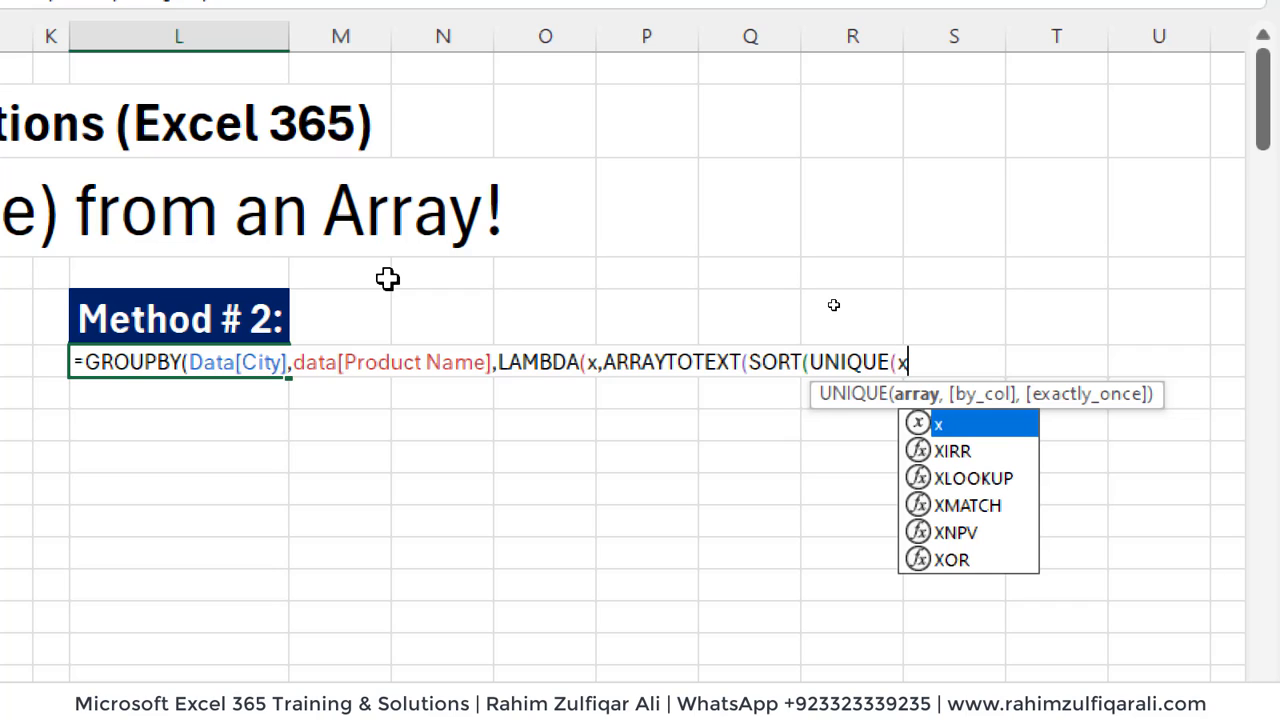
text()))))
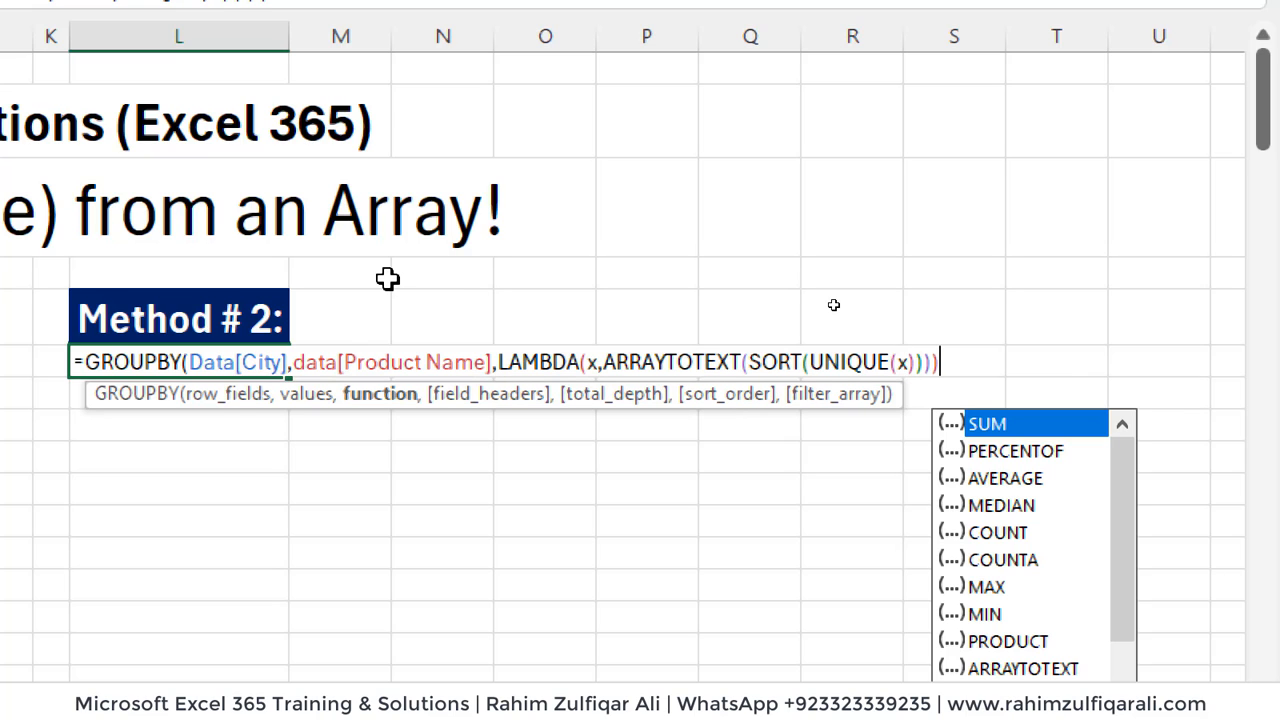
text(,,)
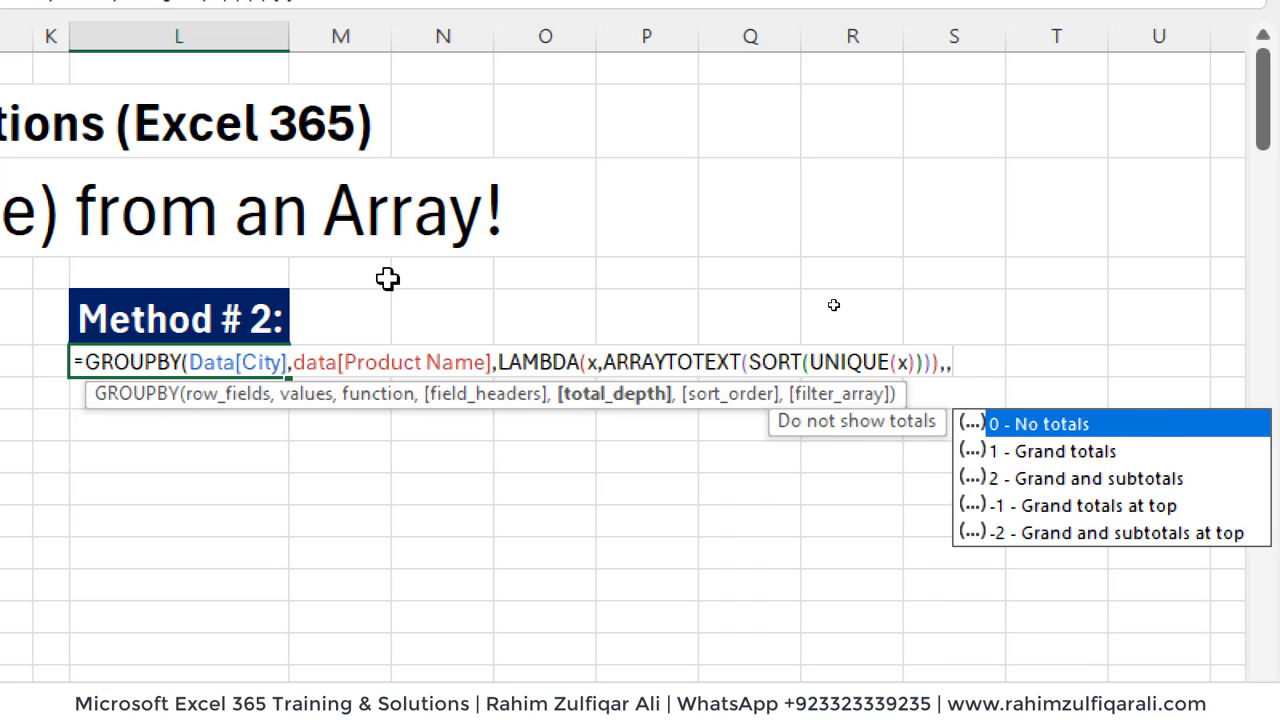
text(0))
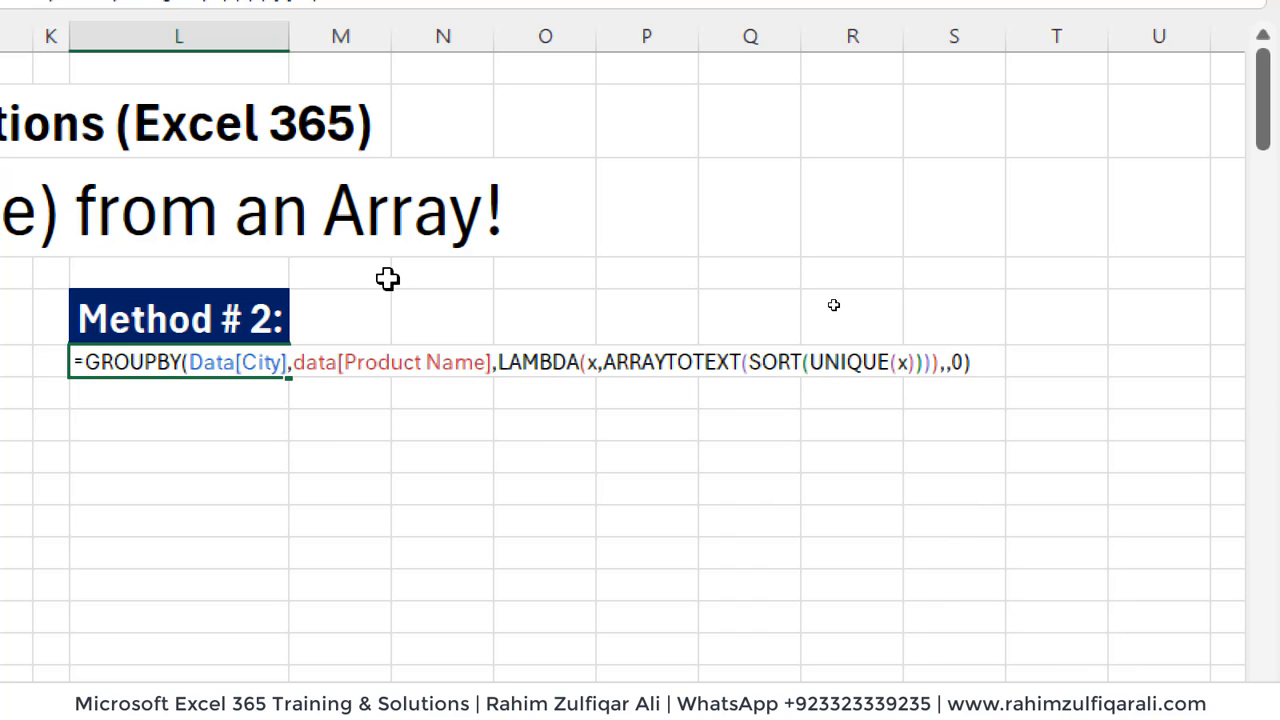
- Skip the GROUPBY field headers argument, set total depth to 0 for no totals, and enter the formula
key(Return)
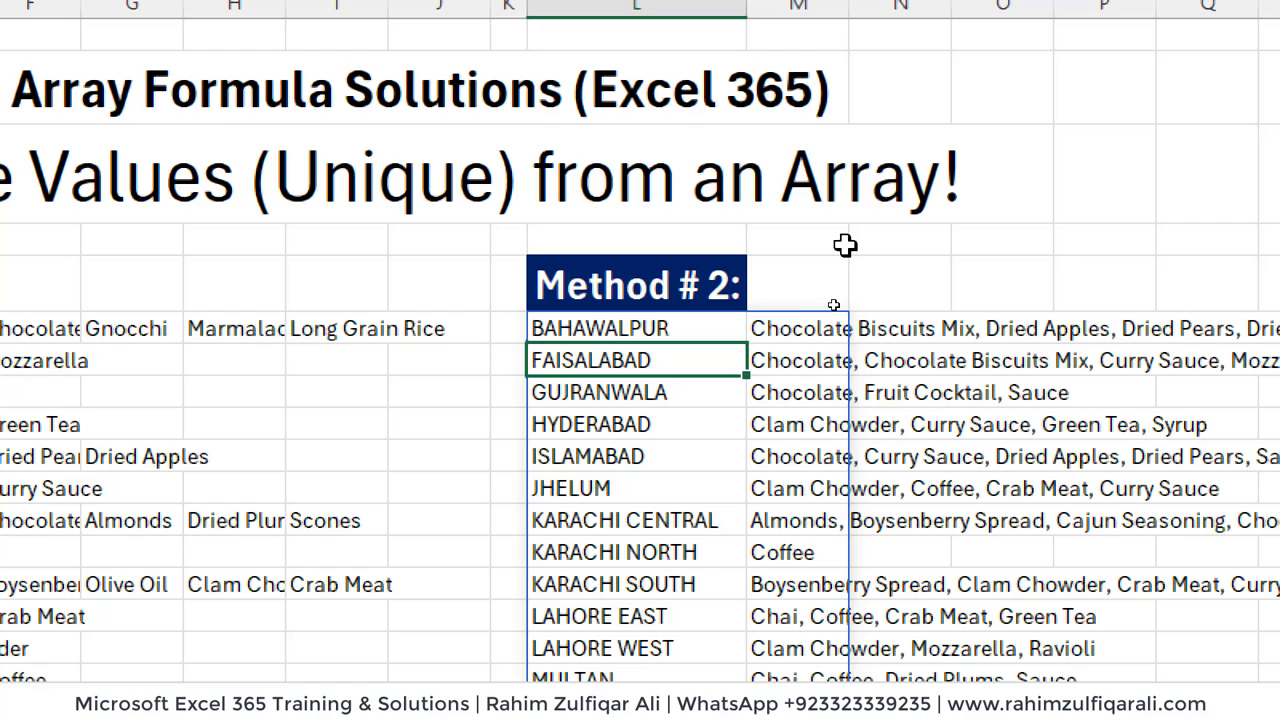
- Examine the spilled GROUPBY results in L6:M17, checking the formula shown for the city and product cells
key(Up)
key(Right)
key(Down)
key(Down)
key(Down)
key(Down)
key(Down)
key(Down)
key(Down)
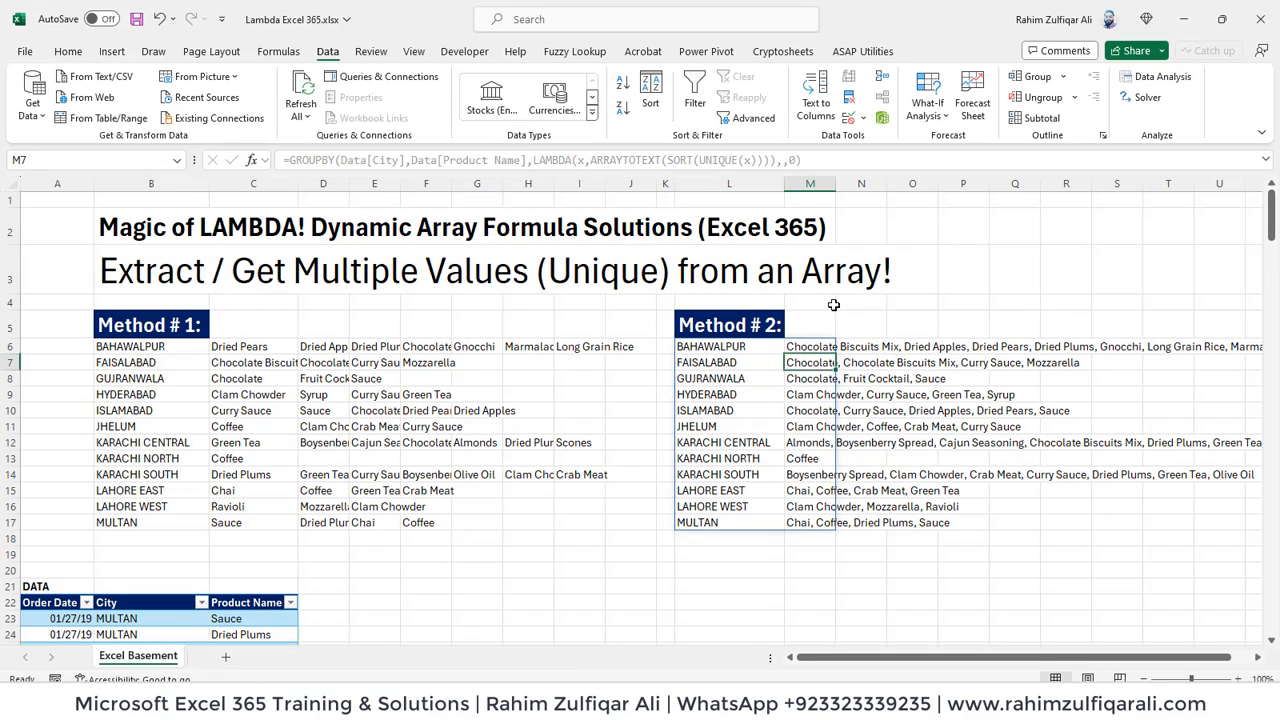
key(Down)
key(Down)
key(Down)
key(Down)
key(Left)
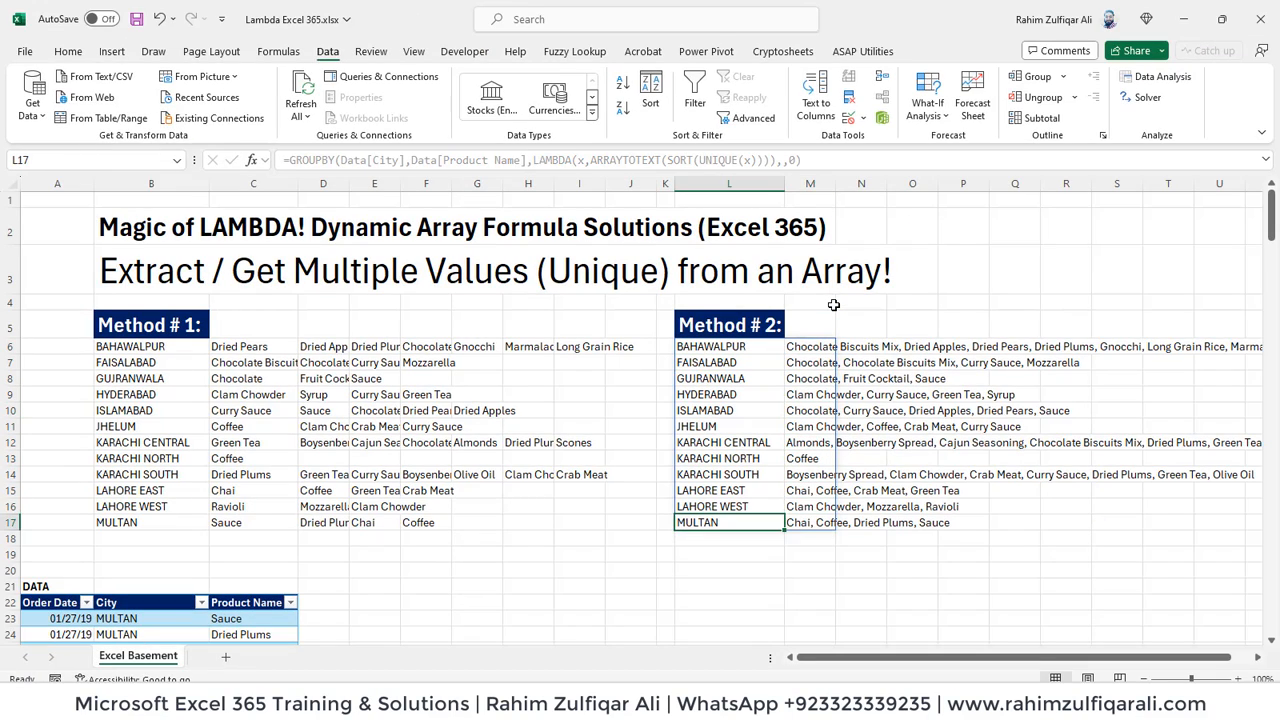
key(Up)
key(Up)
key(Up)
key(Up)
key(Up)
key(Up)
key(Up)
key(Up)
key(Up)
key(Up)
key(Up)
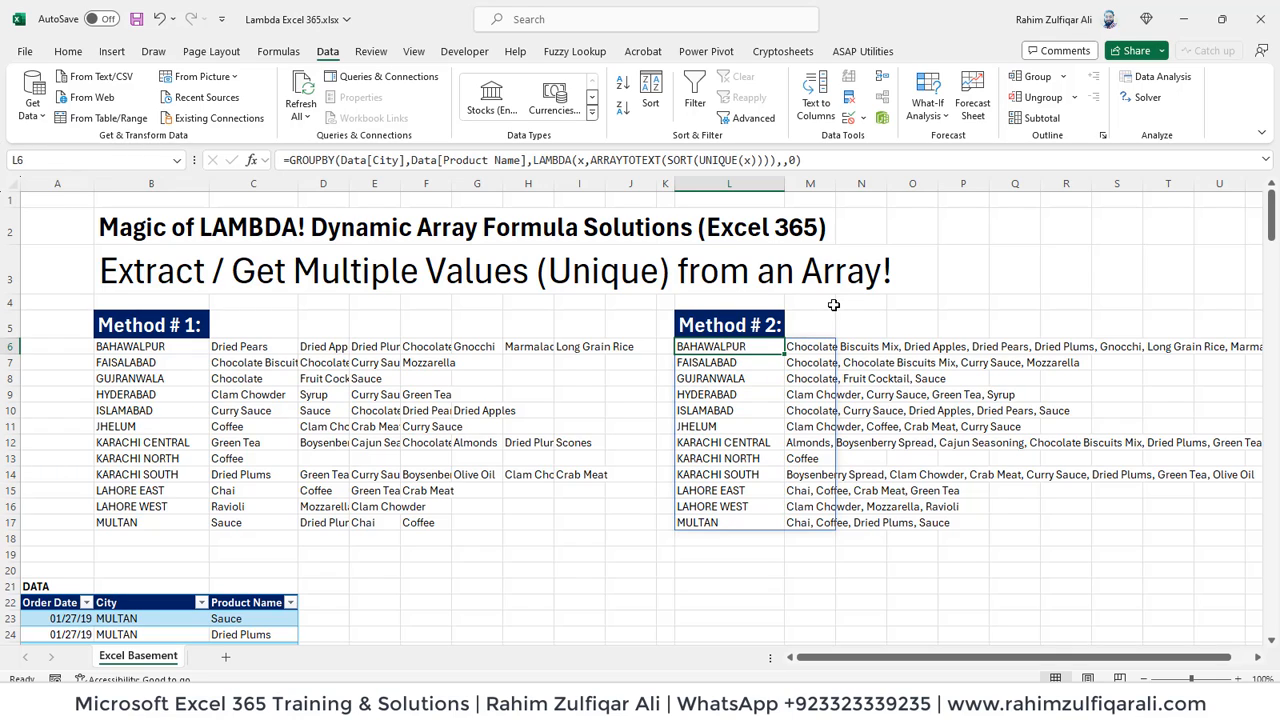
- Examine each city's comma-separated product list down column M to the MULTAN row
key(Right)
key(Down)
key(Down)
key(Down)
key(Down)
key(Down)
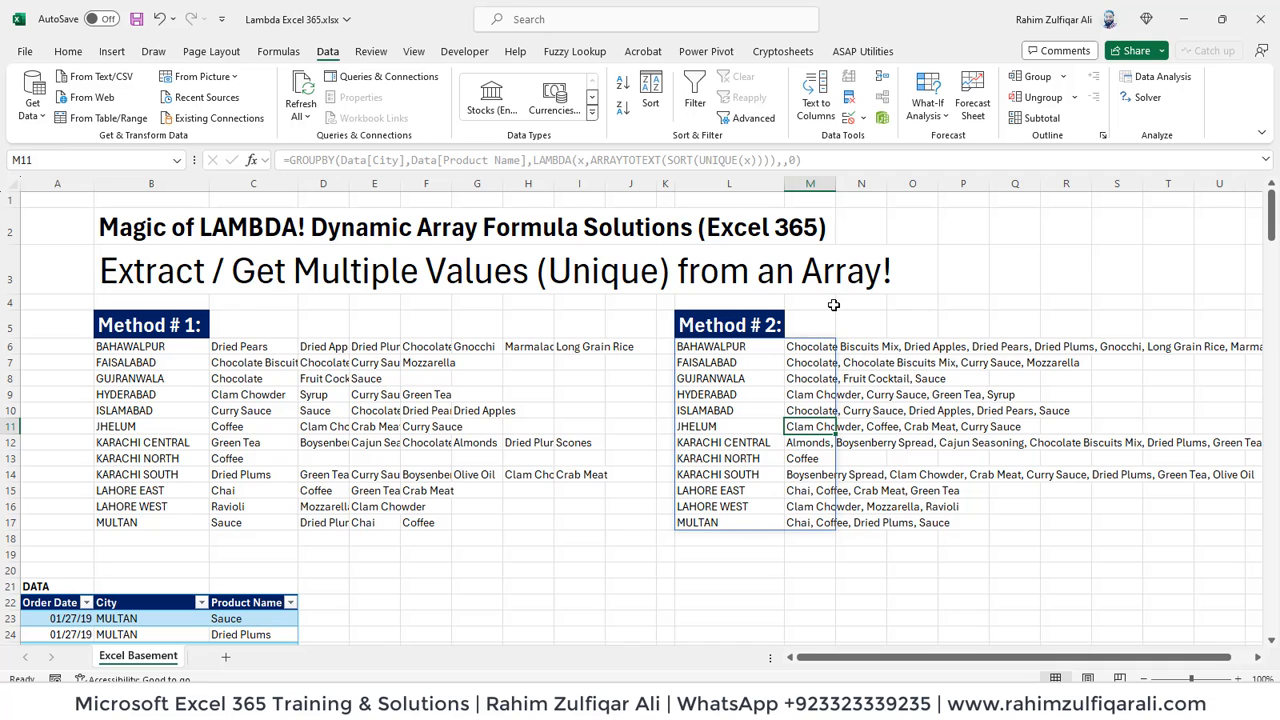
key(Down)
key(Down)
key(Down)
key(Down)
key(Down)
key(Down)
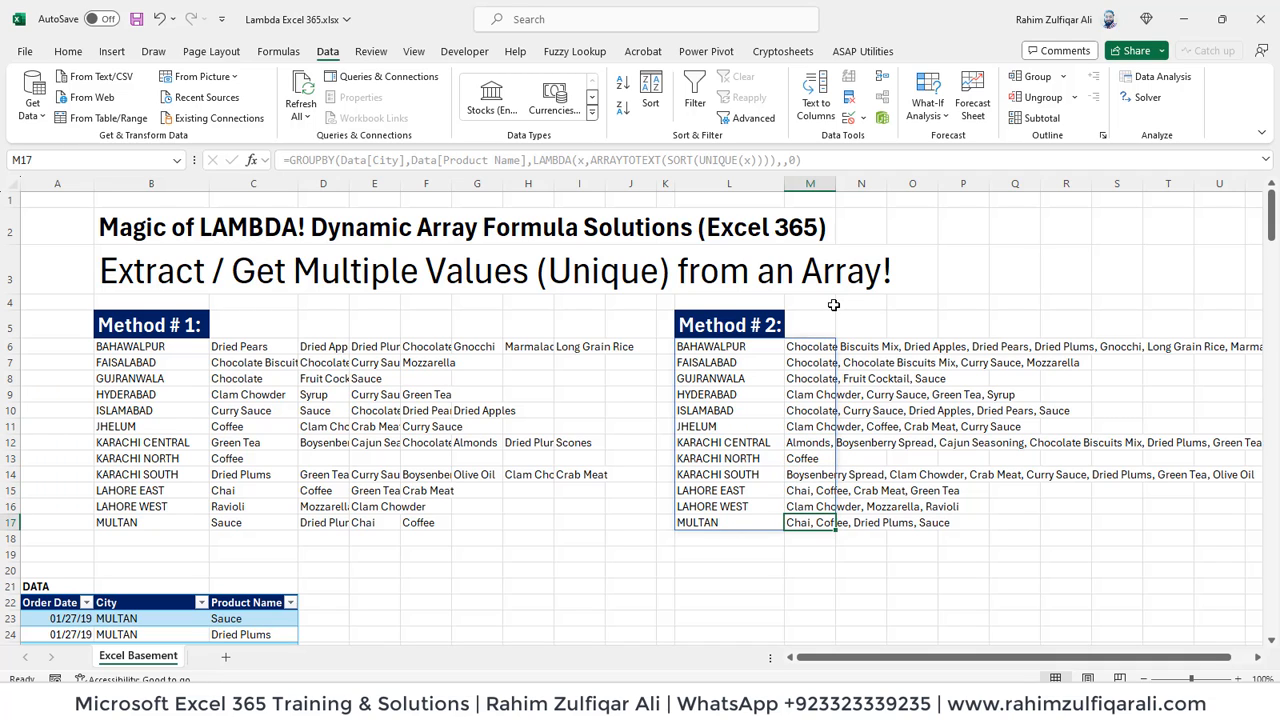
- Return to the beginning of the Method # 2 results and review the GROUPBY formula in L6
key(Up)
key(Up)
key(Up)
key(Up)
key(Up)
key(Up)
key(Up)
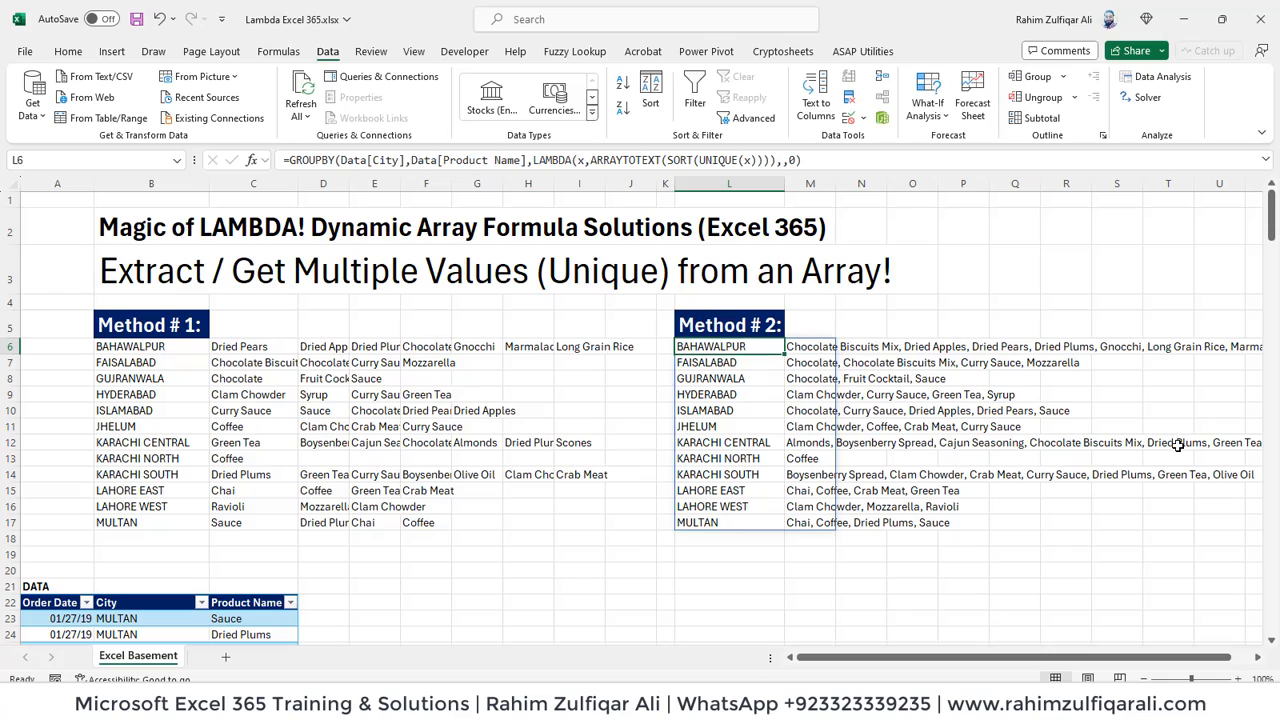
key(F2)
key(Return)
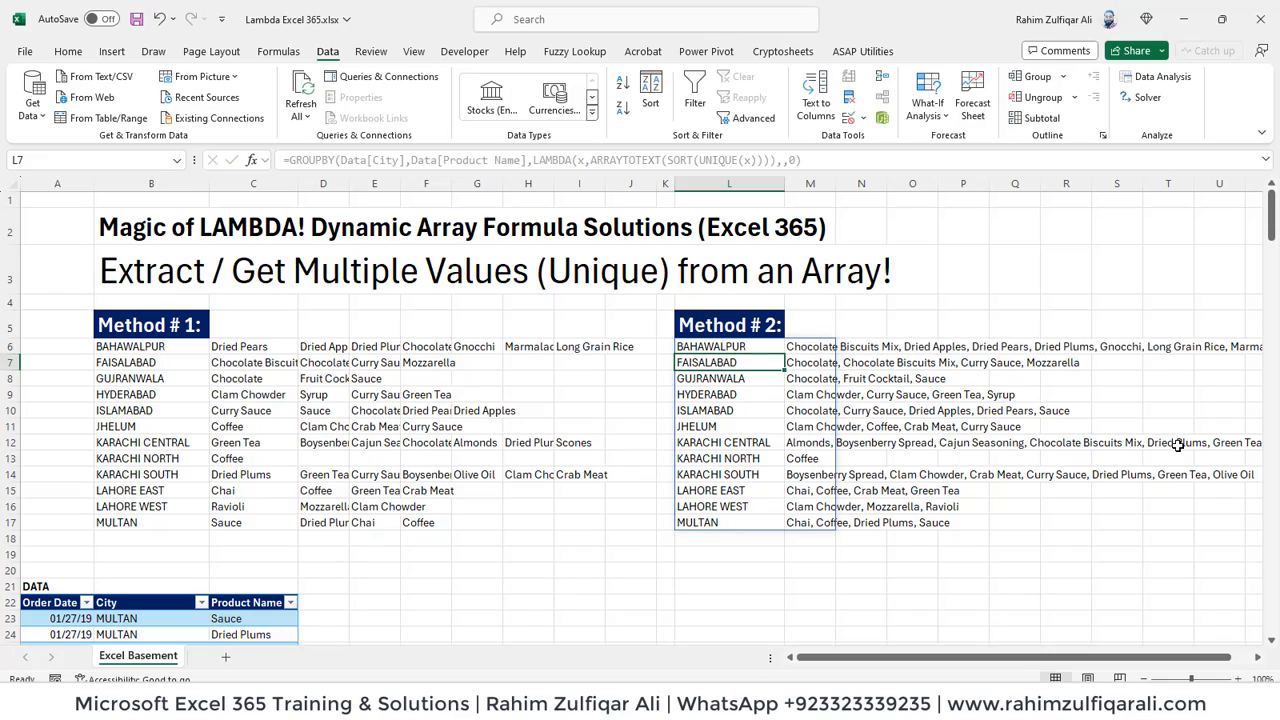